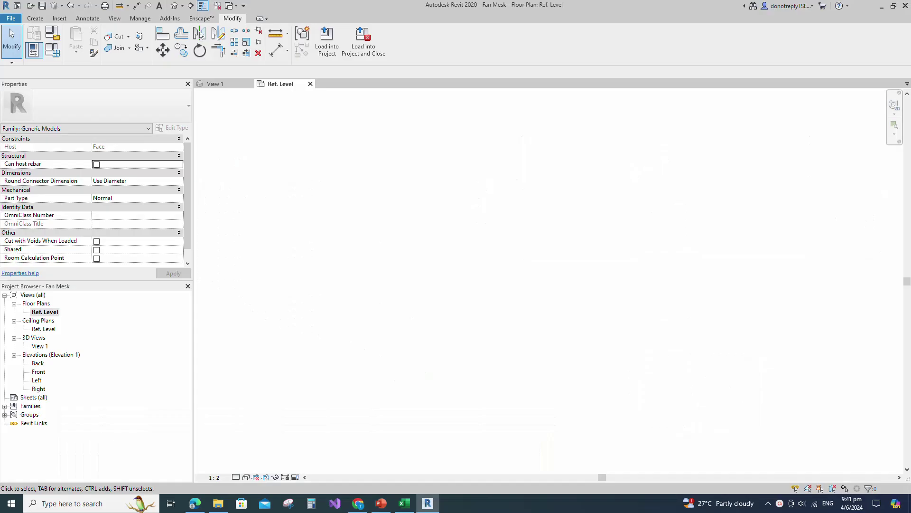
Step: Create a new family from the Metric Generic Model face based template
click(10, 21)
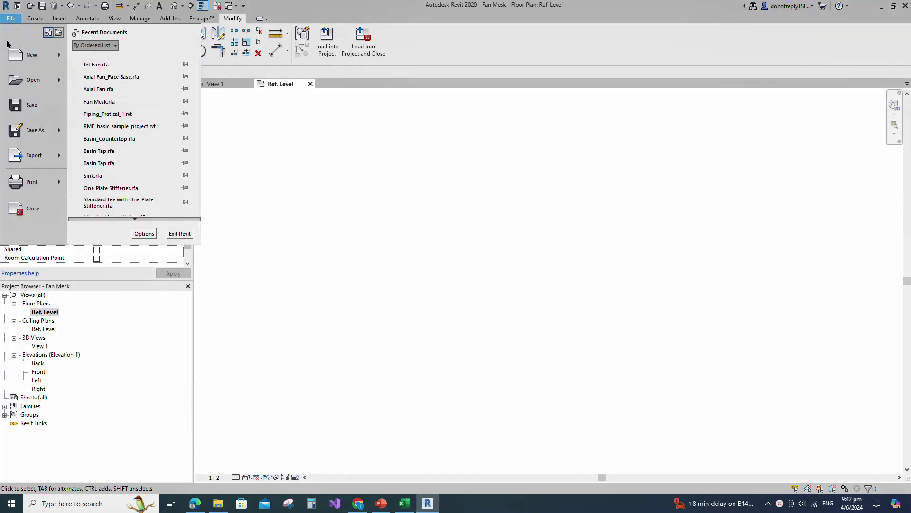
click(54, 64)
scroll(279, 219, down, 6)
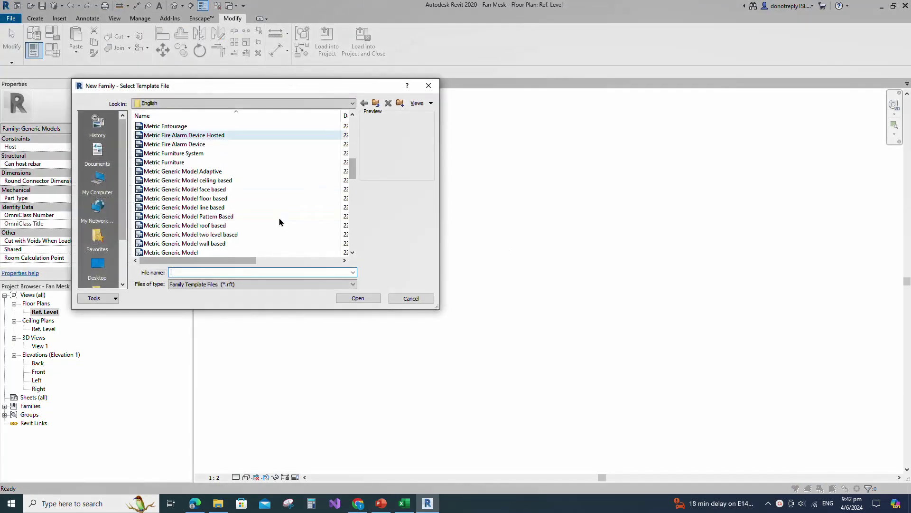
click(221, 190)
click(358, 298)
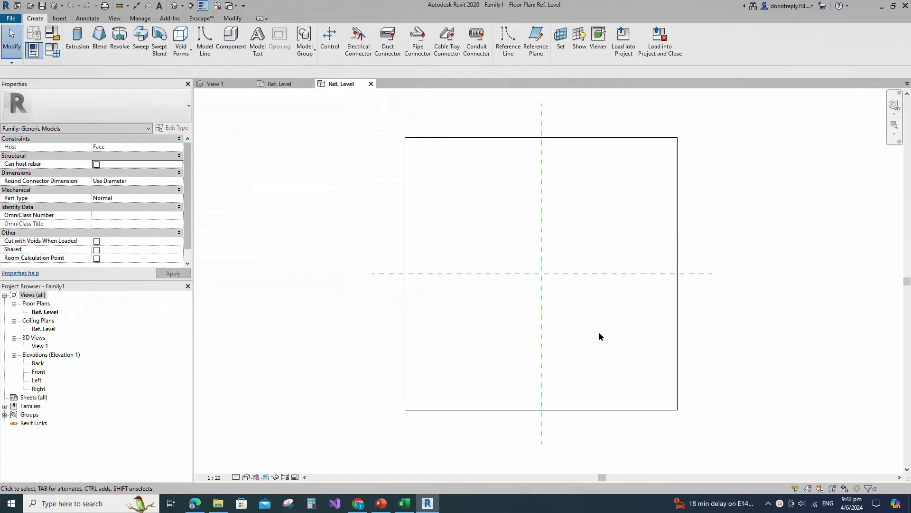
Step: Draw reference planes offset 150 mm on both sides of the vertical and horizontal centre reference planes
click(541, 245)
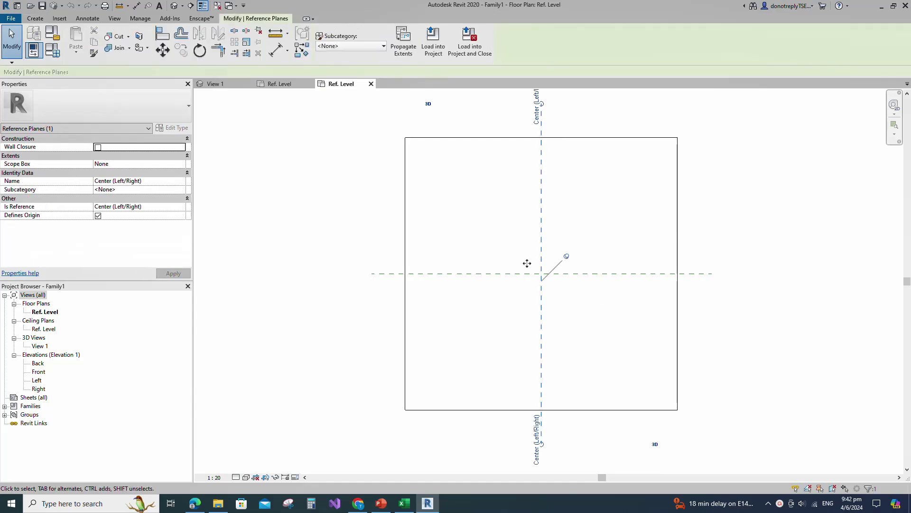
text(rp)
text(150.0)
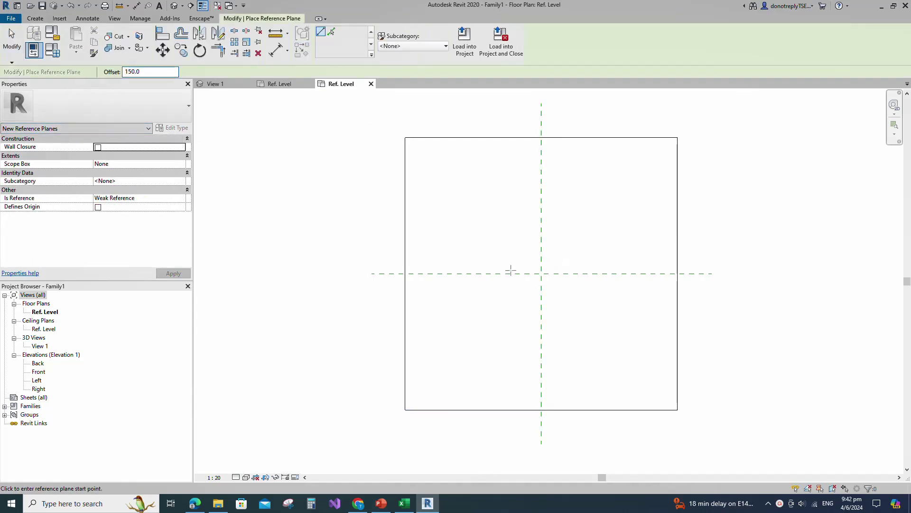
click(541, 345)
click(541, 209)
click(541, 209)
click(541, 345)
click(615, 273)
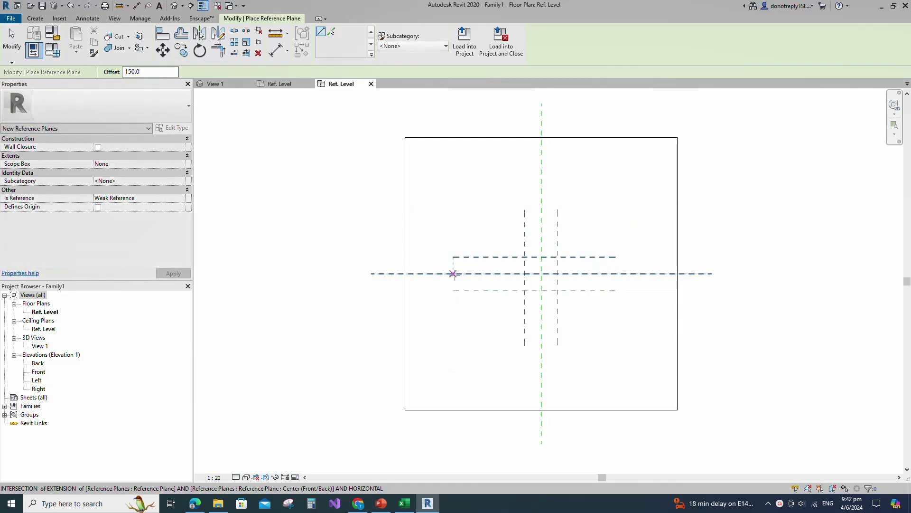
Step: Dimension the vertical and horizontal sets of three reference planes and make both dimension strings equal
key(d)
key(i)
click(541, 221)
click(525, 219)
click(558, 219)
click(566, 208)
click(541, 179)
click(592, 256)
click(593, 274)
click(596, 290)
click(627, 304)
click(655, 274)
Step: Add overall dimensions between the outer horizontal reference planes and between the outer vertical reference planes
click(600, 257)
click(610, 290)
click(659, 299)
click(525, 232)
click(558, 225)
click(572, 174)
key(Escape)
key(Escape)
Step: Label both overall dimensions with a new instance parameter named D
click(650, 256)
ctrl+click(558, 188)
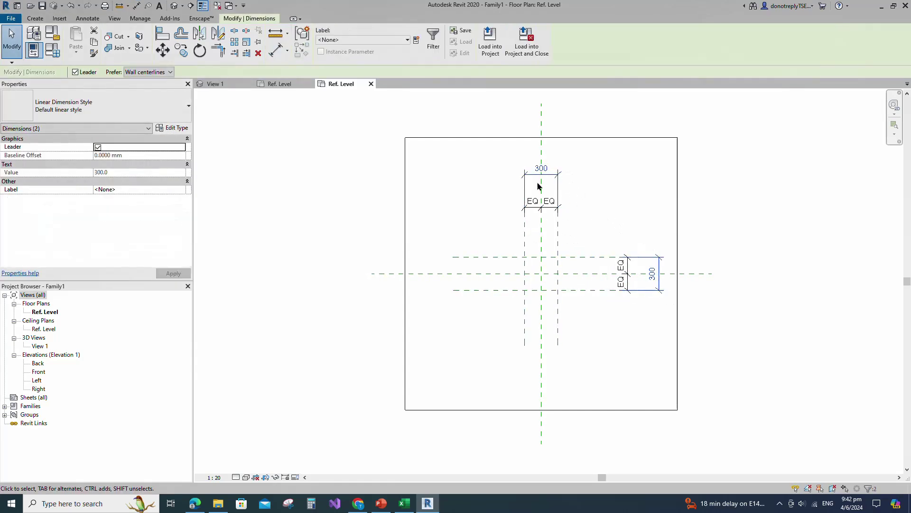
click(417, 41)
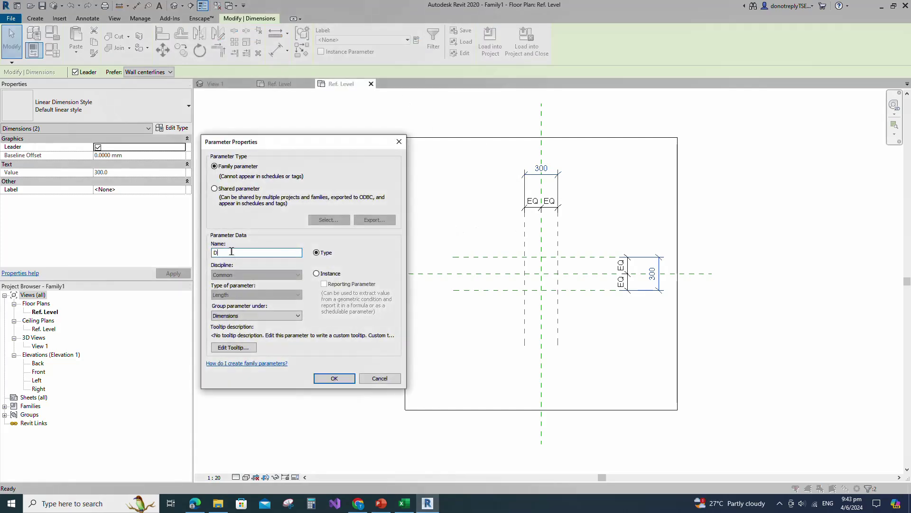
click(317, 275)
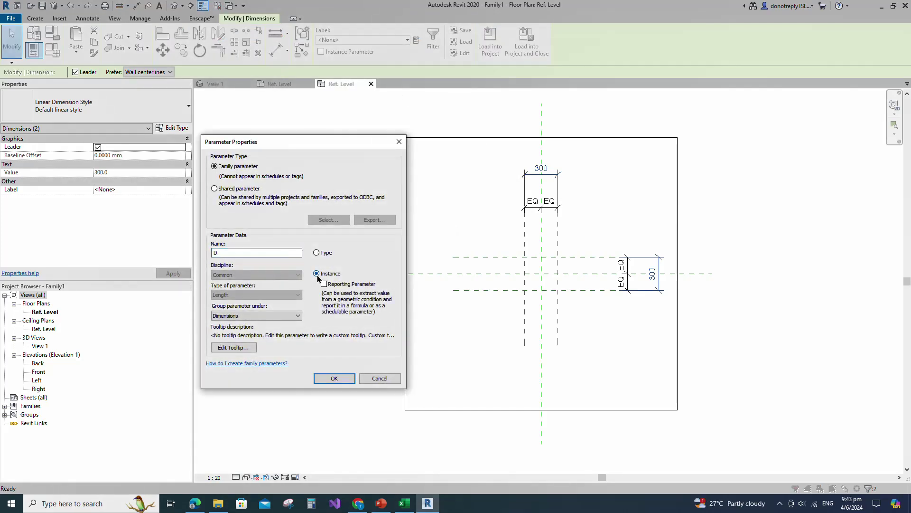
click(332, 379)
click(476, 348)
Step: Draw a circular reference line of 120 mm radius at the centre plane intersection and make its radius dimension permanent
scroll(656, 341, up, 1)
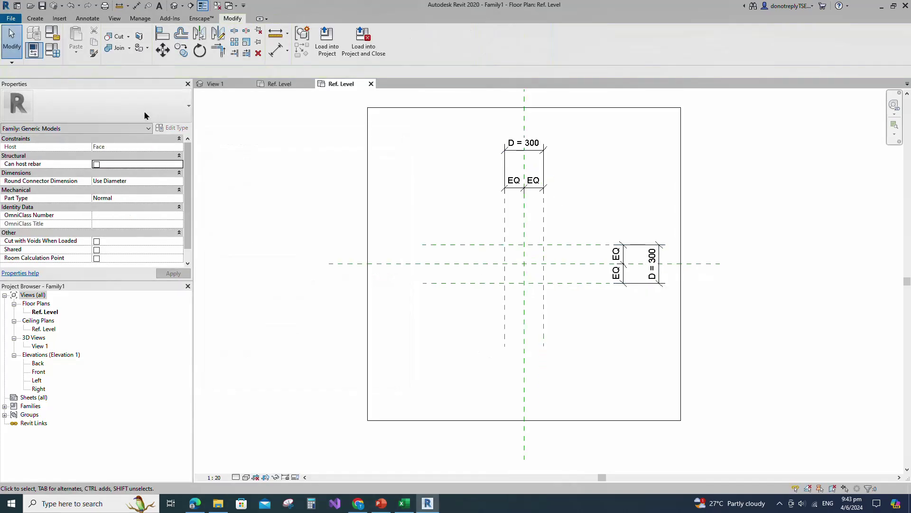
click(35, 18)
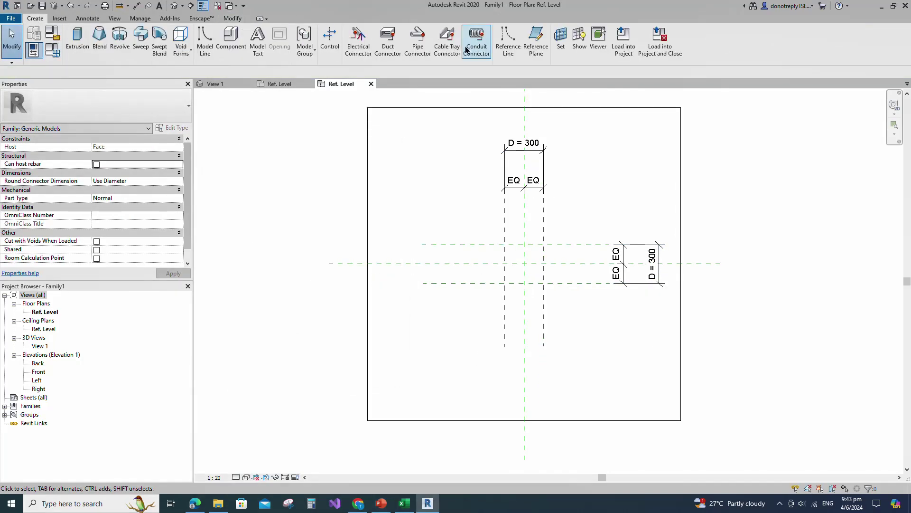
click(501, 38)
scroll(541, 262, up, 3)
click(363, 32)
click(500, 268)
text(120)
key(Return)
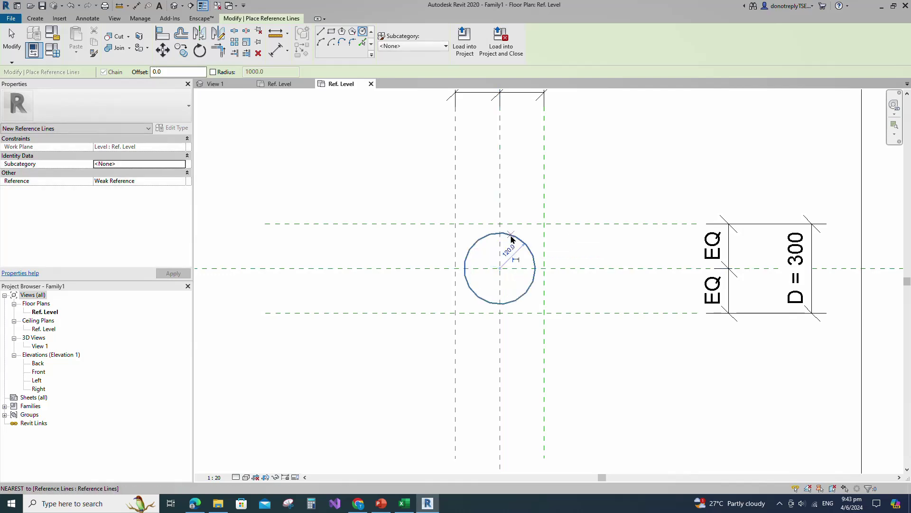
key(Escape)
key(Escape)
Step: Set the view scale to 1:10 and label the circle's radius dimension with a new instance parameter R
click(211, 477)
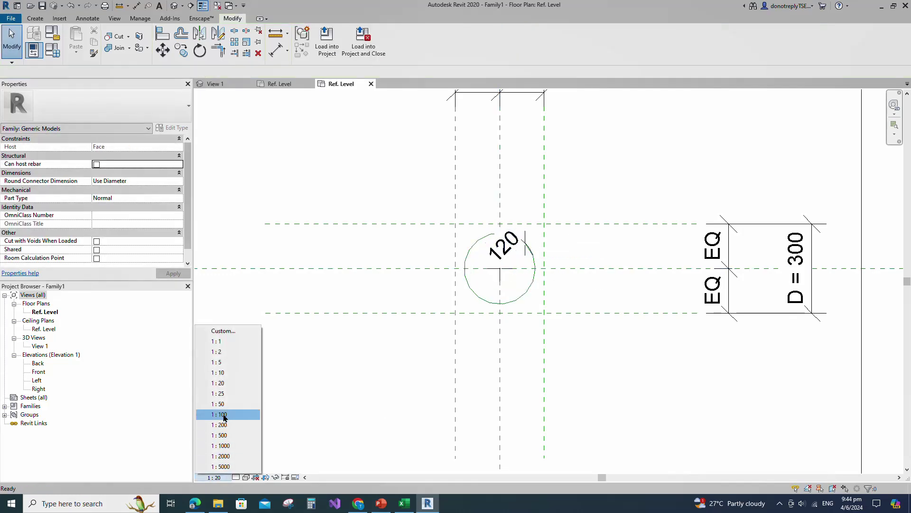
click(209, 373)
click(522, 255)
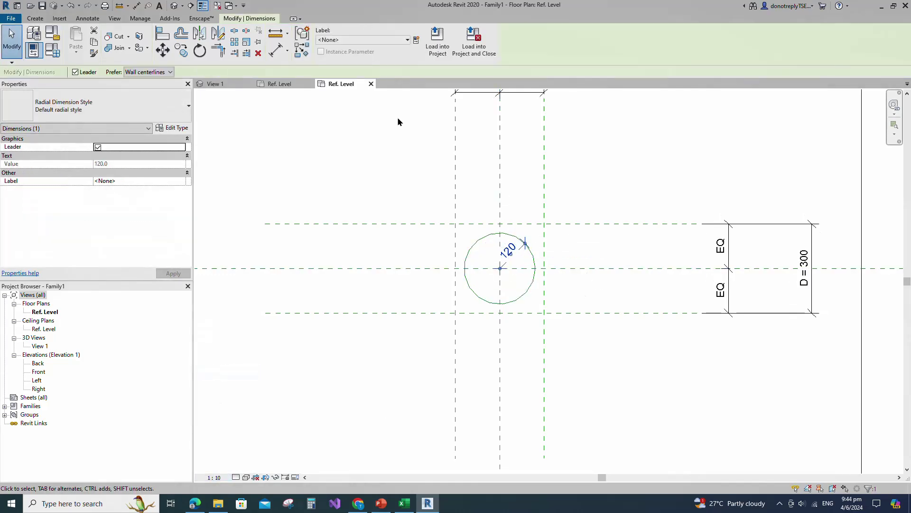
click(415, 41)
text(R)
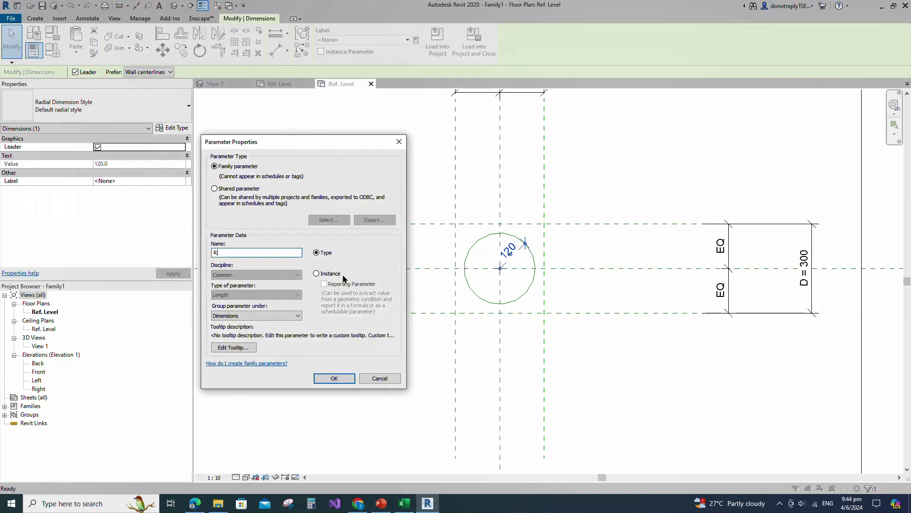
click(317, 274)
click(334, 378)
click(345, 186)
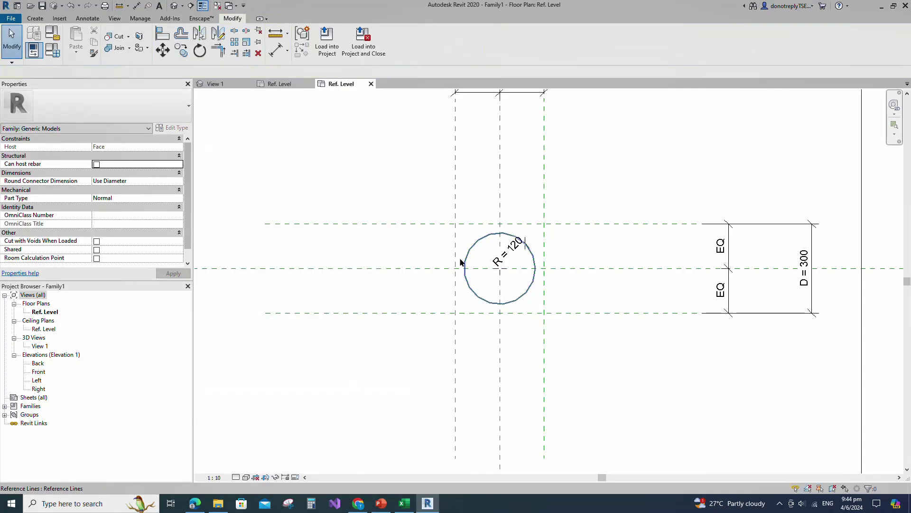
Step: Draw a concentric circular reference line of 80 mm radius inside circle R and keep its radius dimension
click(468, 252)
click(305, 55)
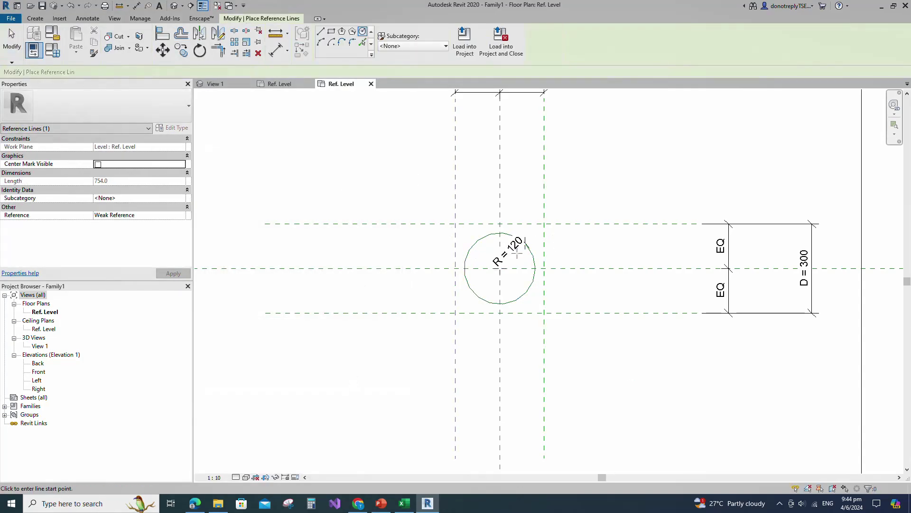
click(362, 32)
click(500, 268)
scroll(504, 249, up, 2)
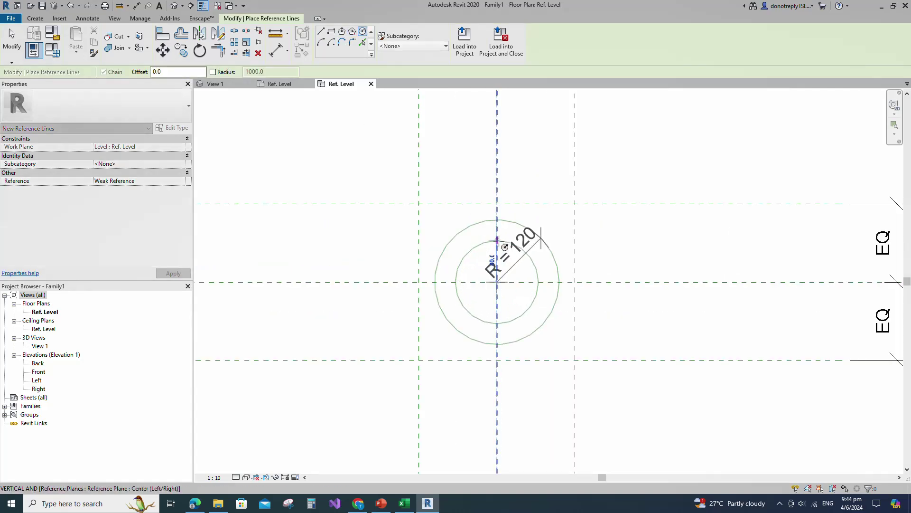
text(80)
key(Return)
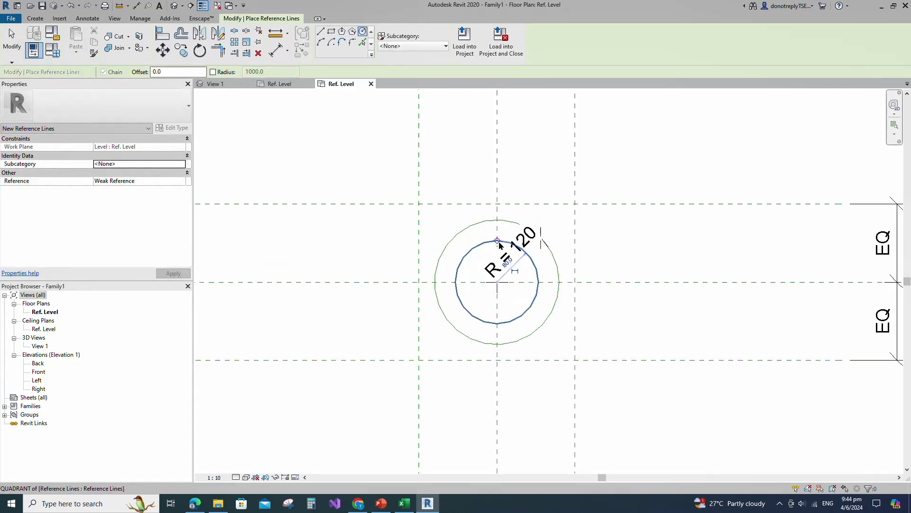
key(Escape)
key(Escape)
Step: Move the 80 mm radius dimension clear of the R label and set the view scale to 1:5
click(515, 271)
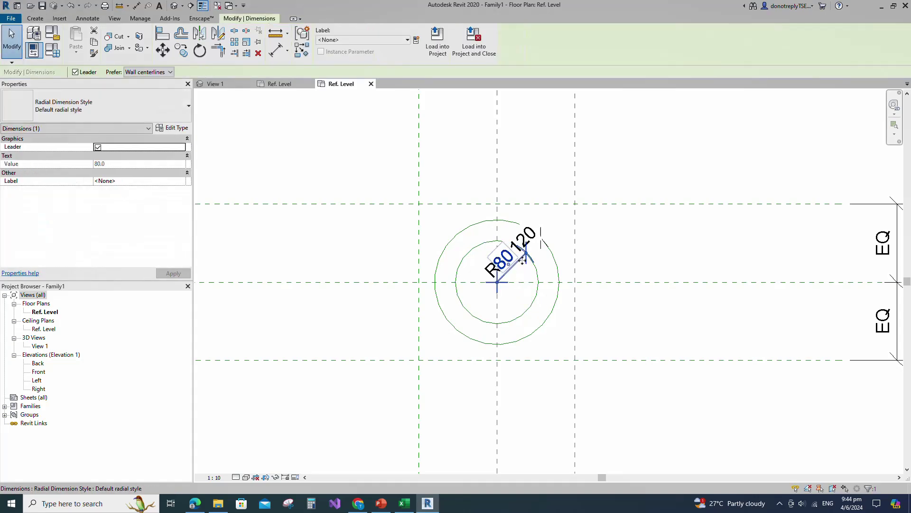
click(638, 327)
click(214, 477)
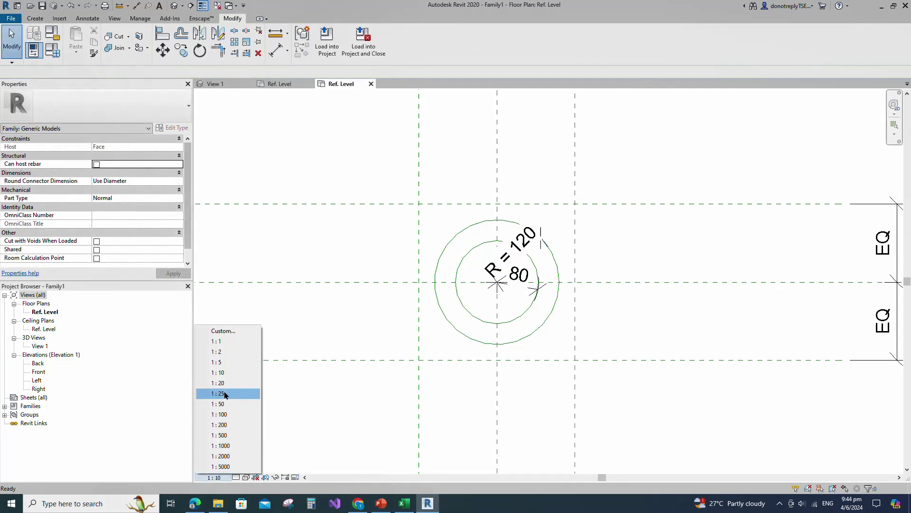
click(223, 363)
Step: Label the 80 mm radius dimension with a new instance parameter R1
click(517, 280)
click(417, 41)
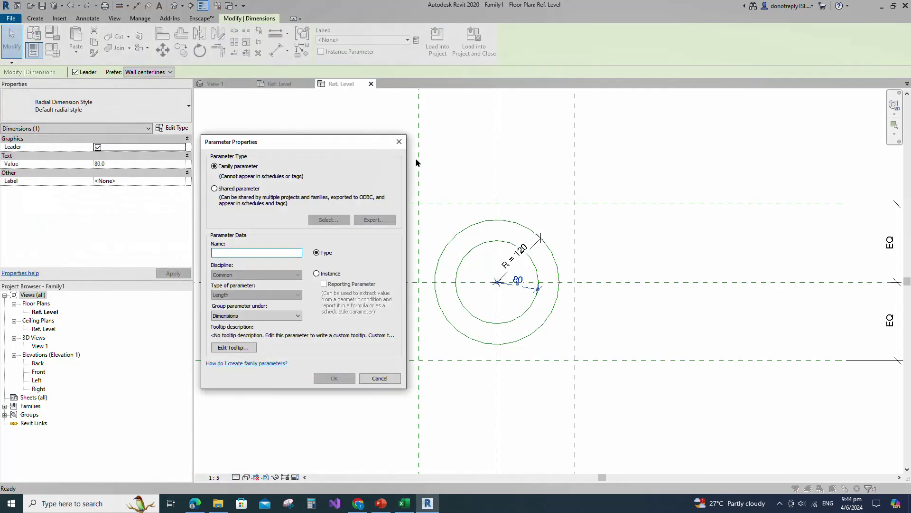
click(316, 274)
click(334, 379)
click(555, 404)
Step: Draw a concentric circular reference line of 40 mm radius inside circle R1 and keep its radius dimension
click(455, 278)
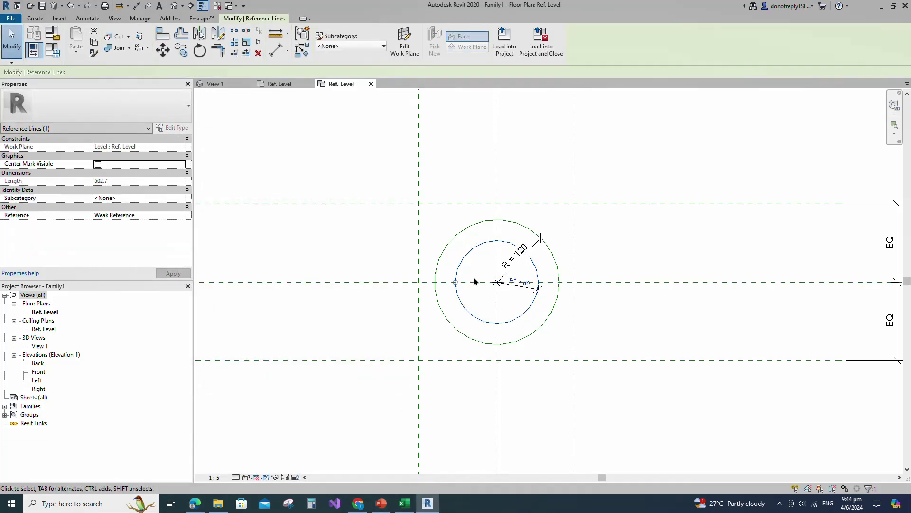
click(302, 33)
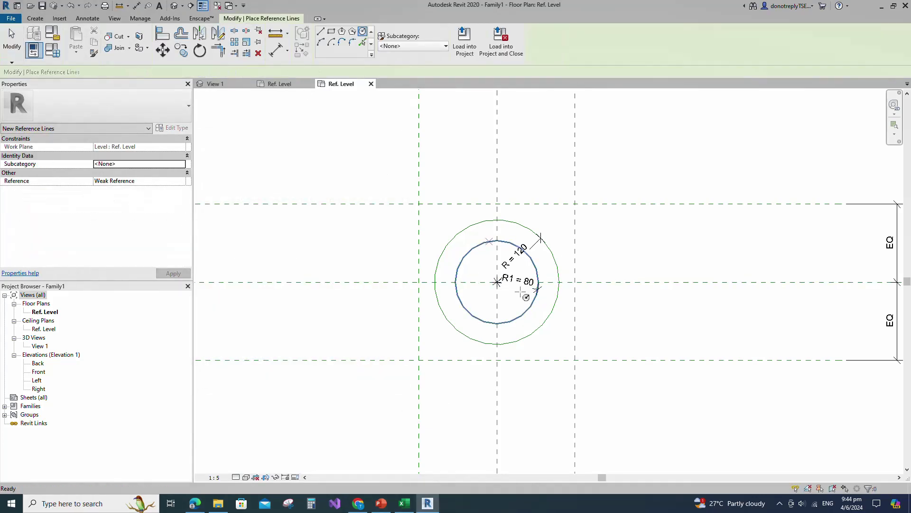
click(497, 282)
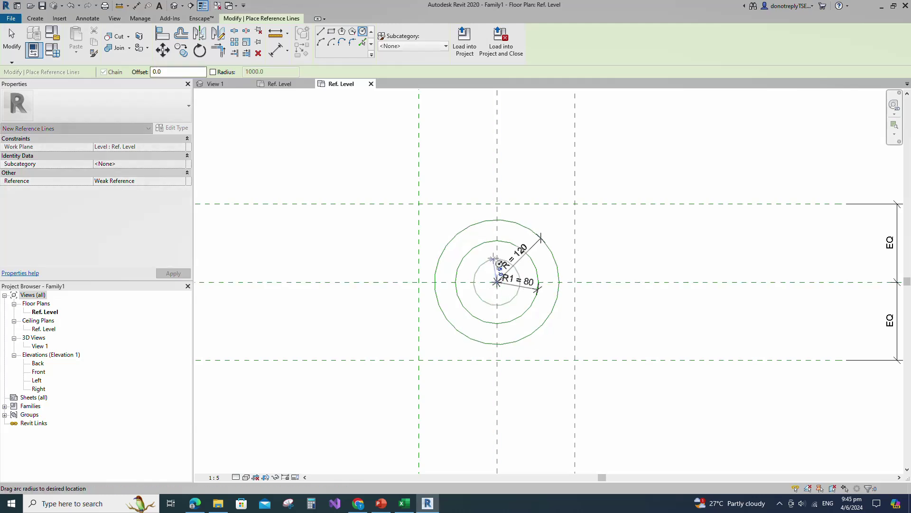
key(Return)
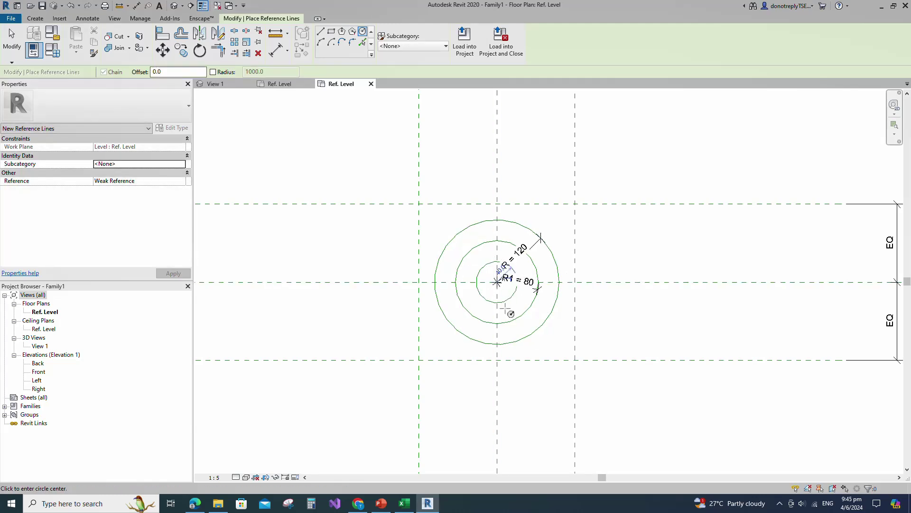
scroll(507, 310, up, 2)
key(Escape)
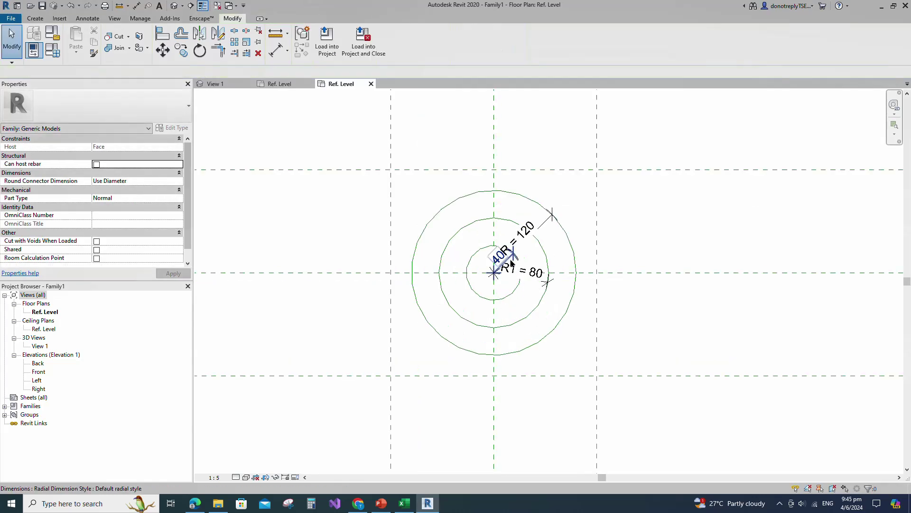
Step: Move the 40 mm radius dimension below the R1 label so the texts are separated
click(511, 258)
scroll(511, 257, up, 1)
drag(511, 257, 528, 341)
click(549, 355)
Step: Label the 40 mm radius dimension with a new family parameter R2
click(506, 288)
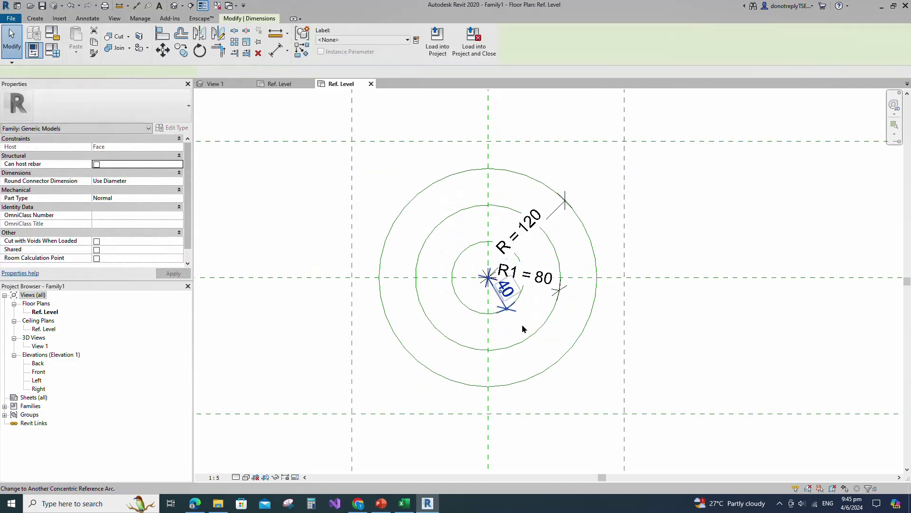
click(416, 40)
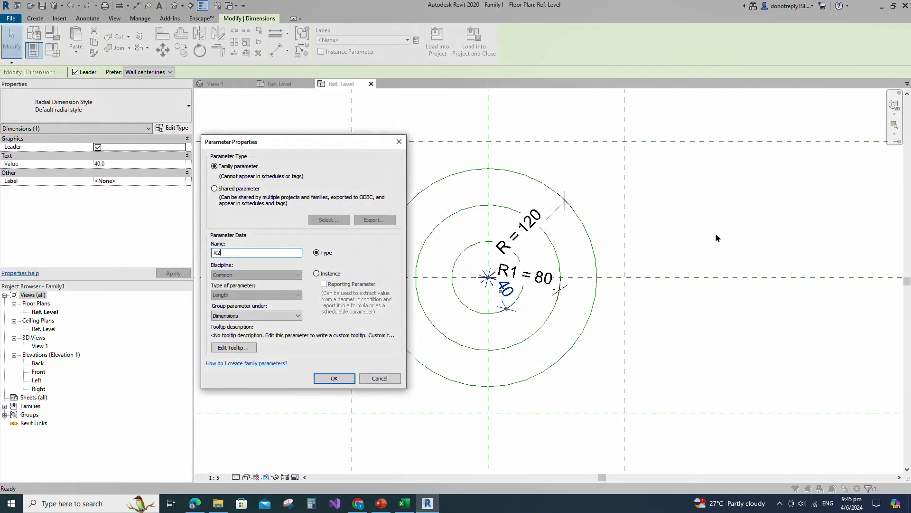
text(R2)
click(334, 378)
click(705, 371)
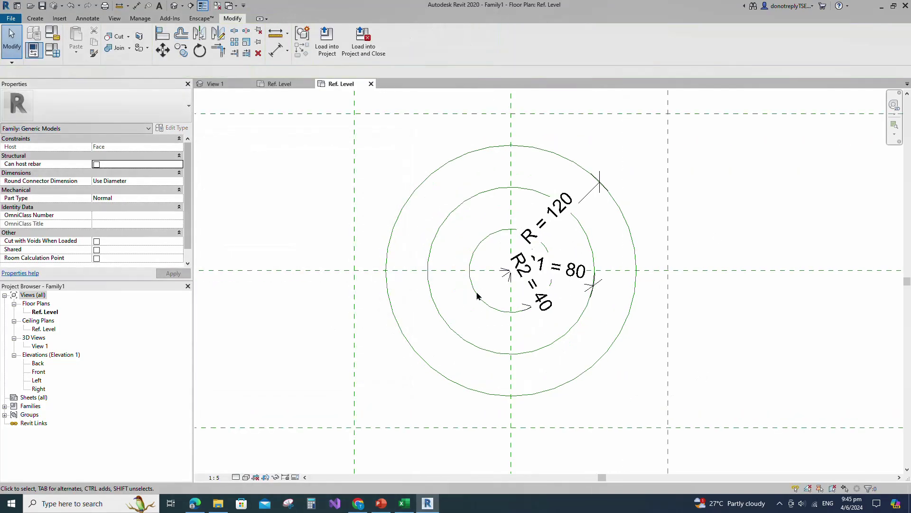
Step: Draw a concentric circular reference line of 13 mm radius inside circle R2 and keep its radius dimension
click(477, 297)
click(352, 34)
click(362, 31)
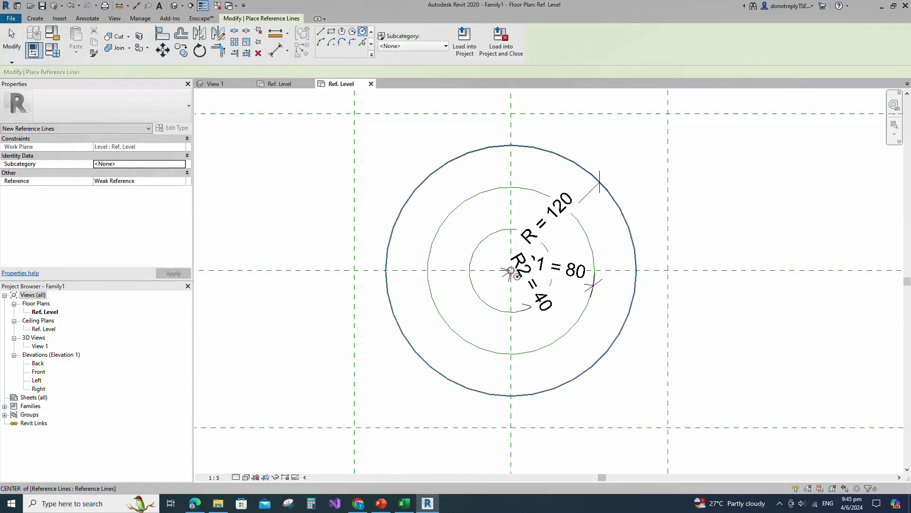
click(510, 270)
text(1)
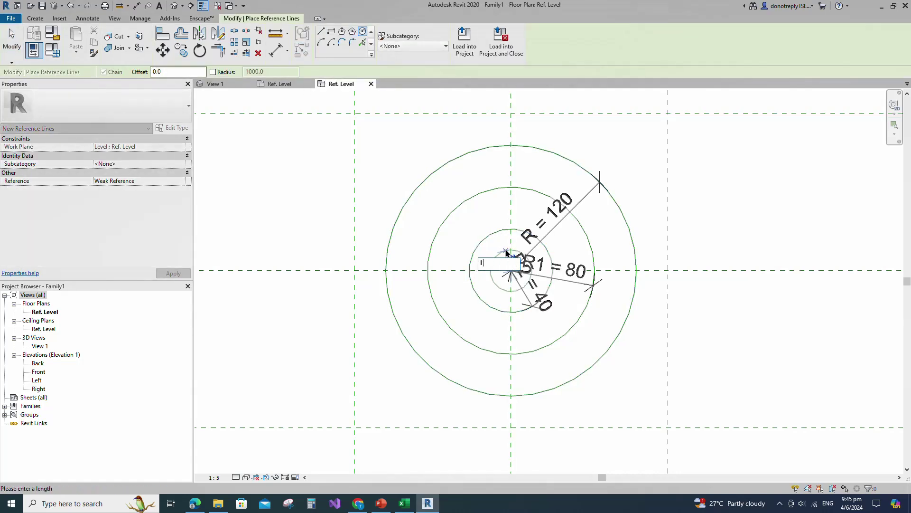
text(3)
key(Return)
scroll(515, 280, up, 2)
click(519, 265)
key(Escape)
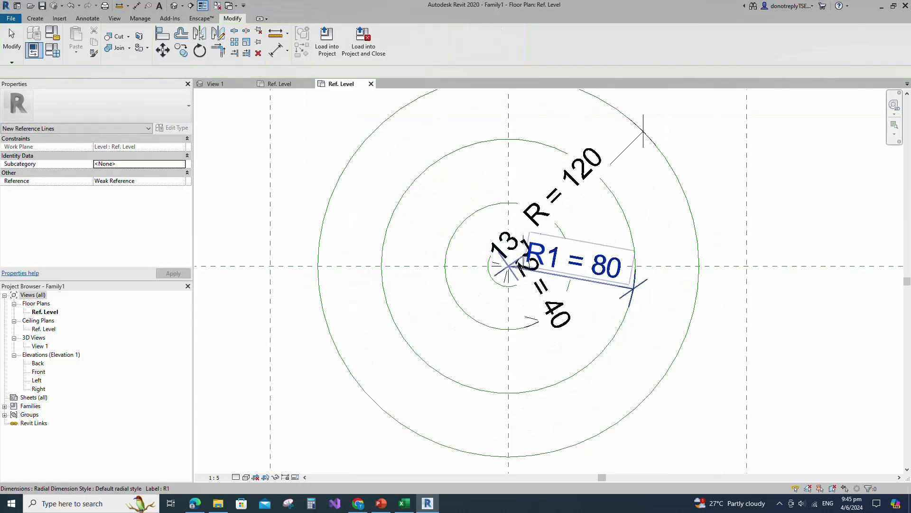
Step: Move the 13 mm radius dimension away from the other radius labels and set the view scale to 1:2
click(514, 259)
drag(515, 259, 465, 328)
click(677, 406)
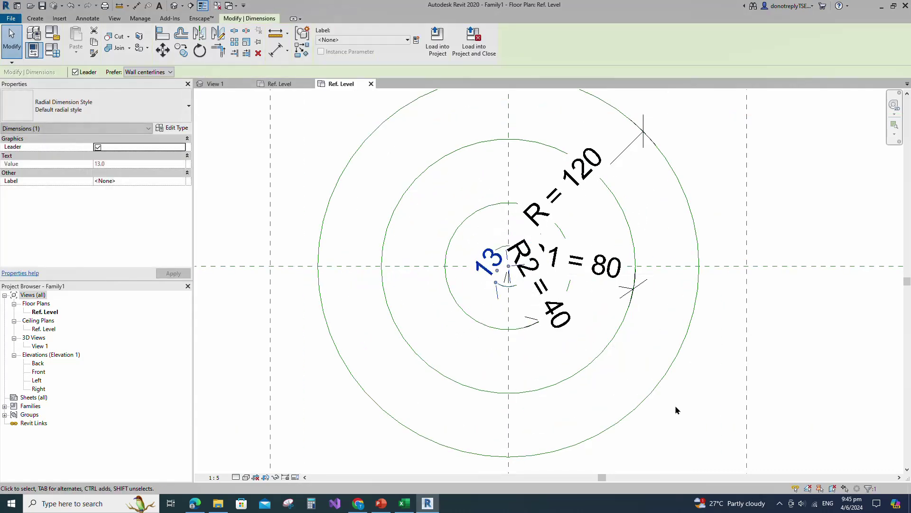
click(214, 477)
click(218, 352)
click(483, 262)
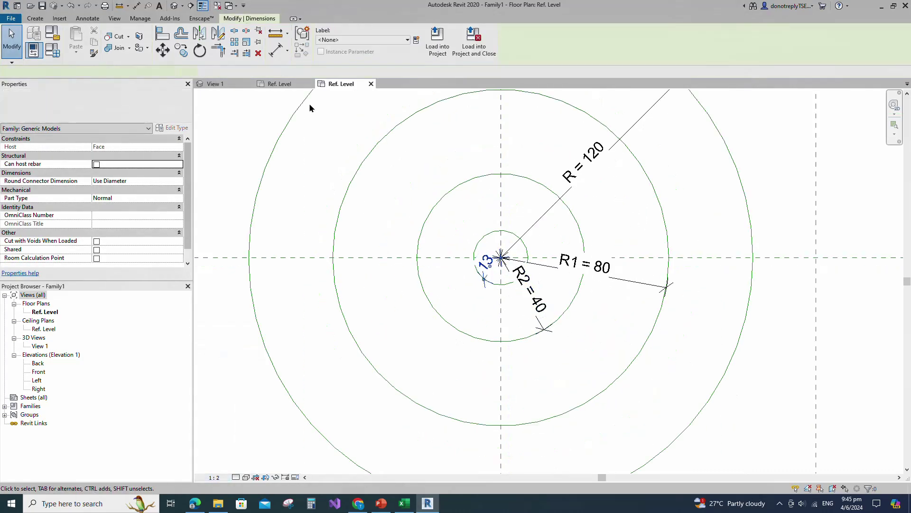
Step: Label the 13 mm radius dimension of the innermost circle with a new instance family parameter R3
click(417, 39)
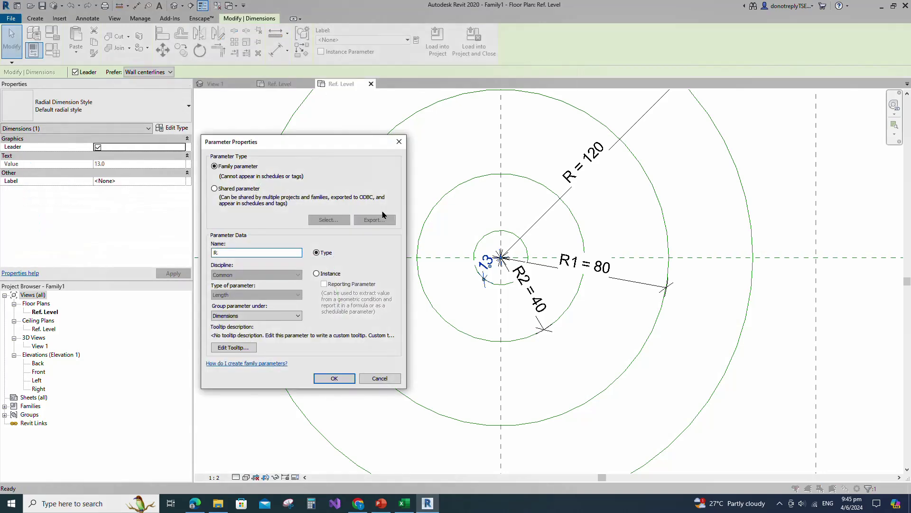
text(R3)
click(317, 274)
click(334, 378)
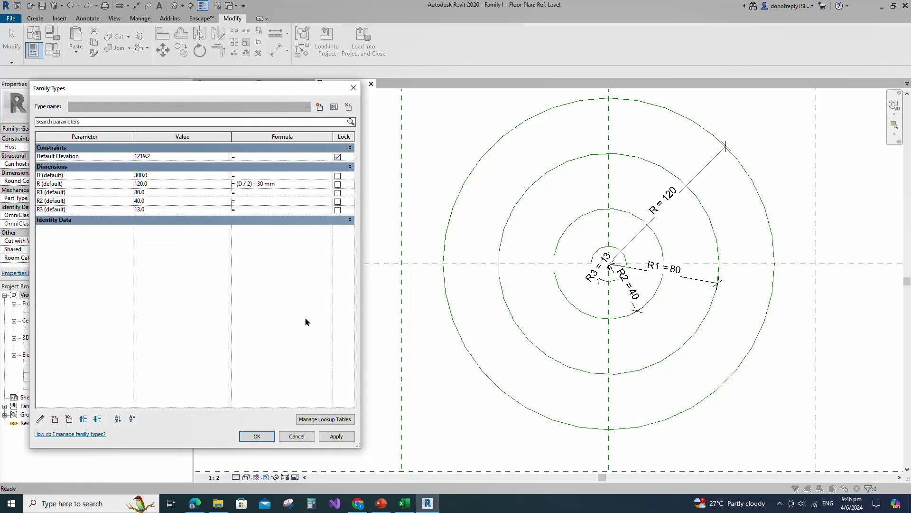
Step: Enter and apply the formulas R = (D / 2) - 30 mm, R1 = (R + R2) / 2, R2 = R / 3 and R3 = R2 / 3
click(335, 436)
click(338, 437)
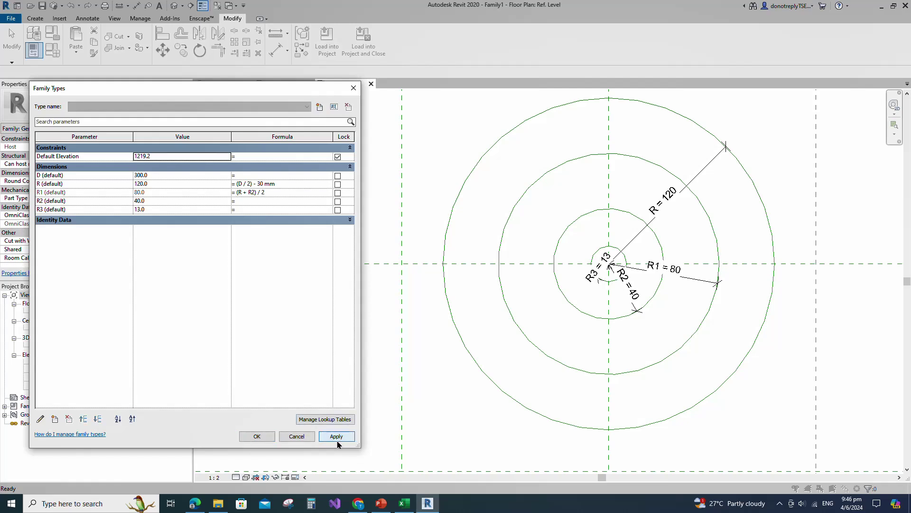
text(R / 3)
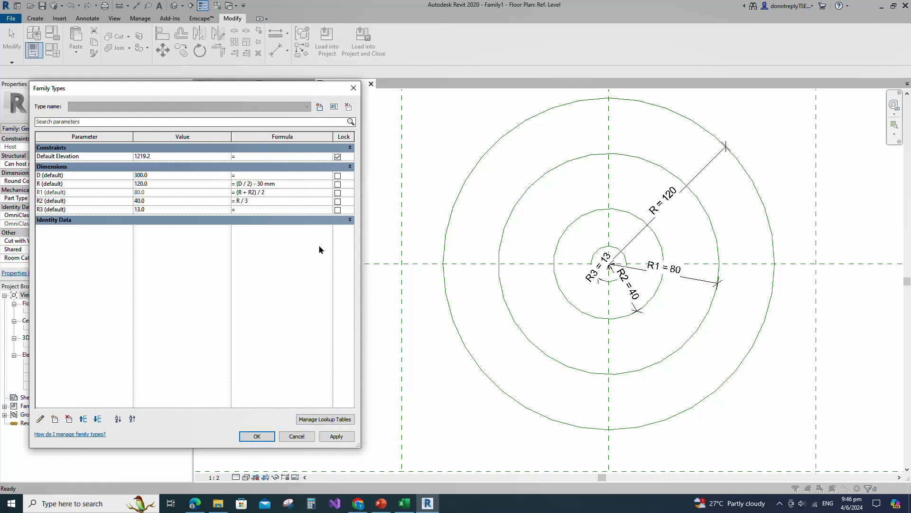
click(265, 209)
text(R2 / 3)
click(338, 436)
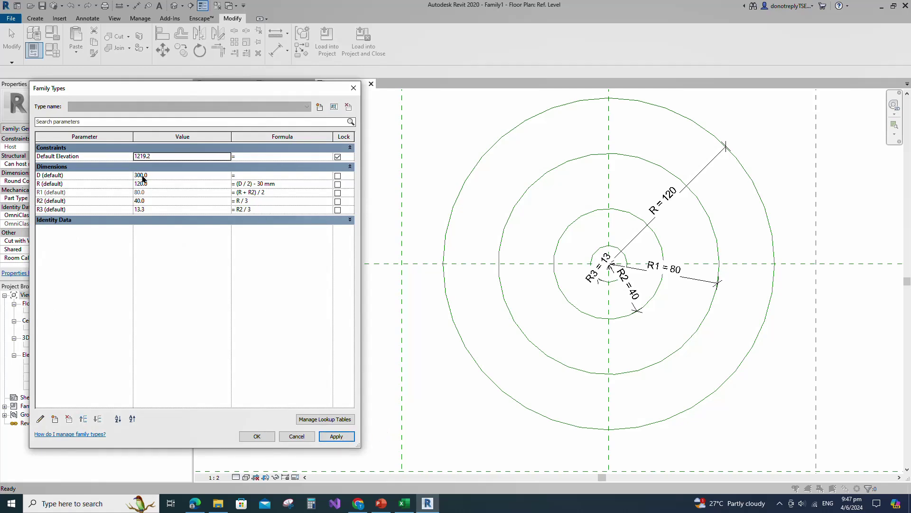
Step: Test the radius formulas by applying a D value of 400 and restoring D to 300
text(400)
click(337, 436)
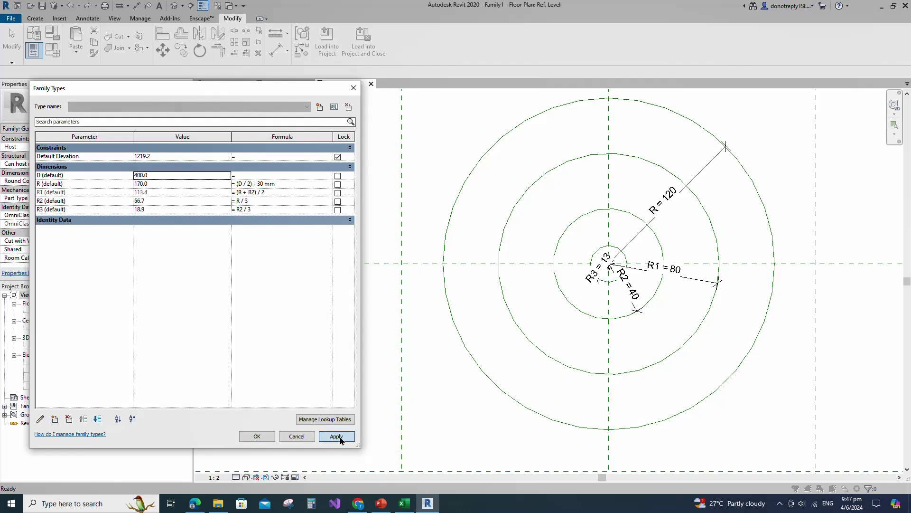
double_click(163, 179)
text(300)
click(337, 436)
click(257, 437)
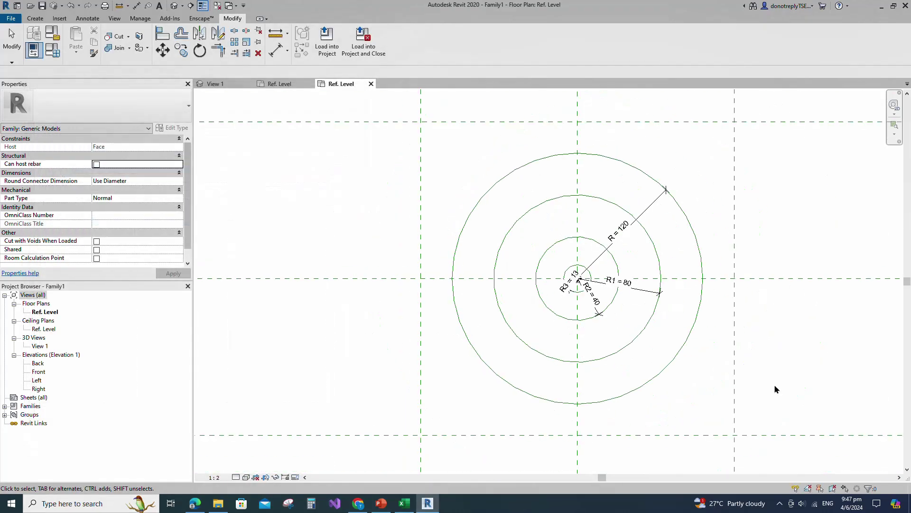
scroll(710, 386, down, 1)
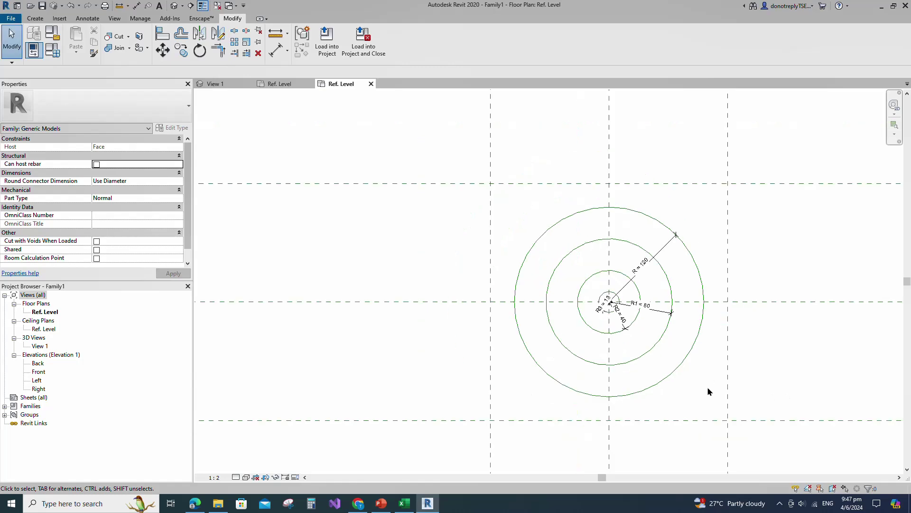
Step: Draw a horizontal reference plane in the Front elevation, offset 5 mm above the Ref. Level
double_click(39, 371)
key(r)
key(p)
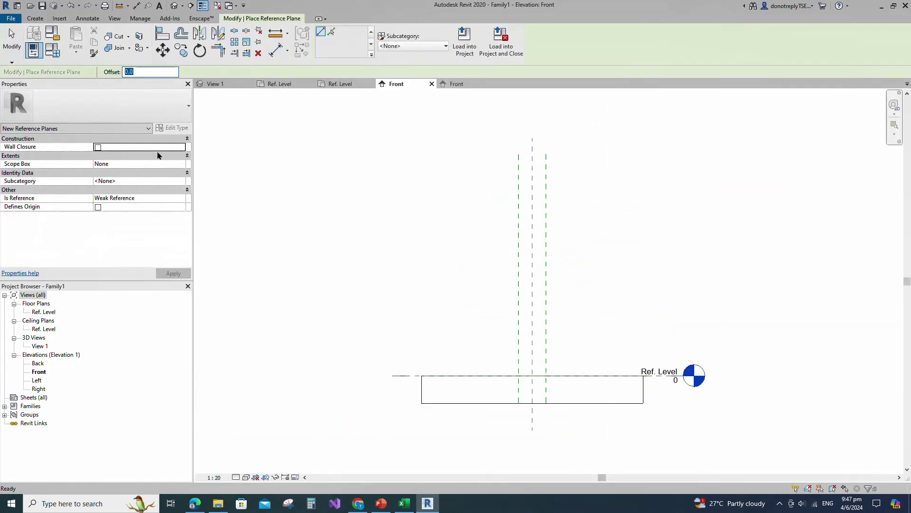
scroll(489, 362, up, 3)
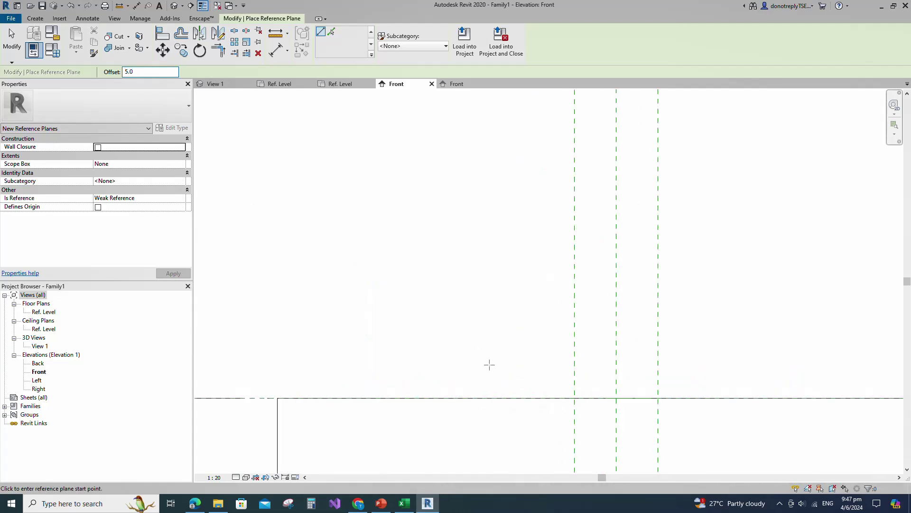
click(716, 397)
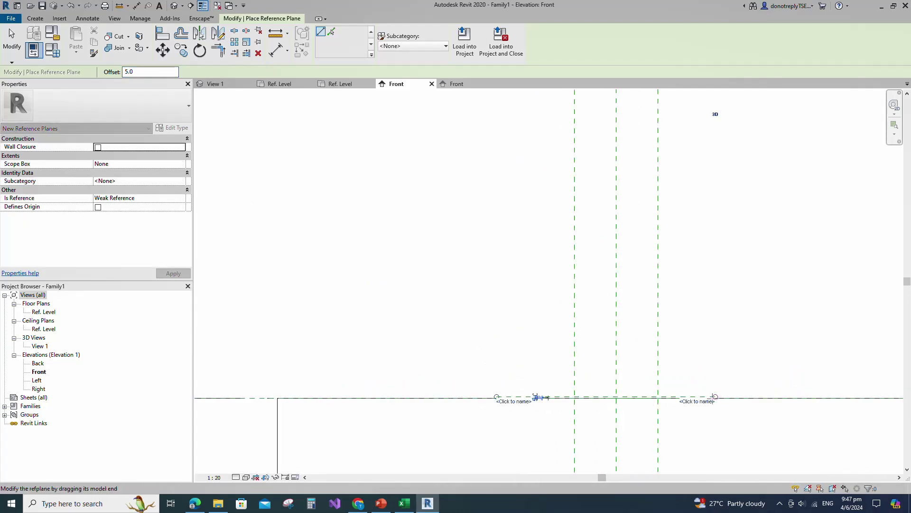
Step: Dimension and lock the 5 mm distance between the Ref. Level and the new horizontal reference plane
key(d)
key(i)
click(502, 402)
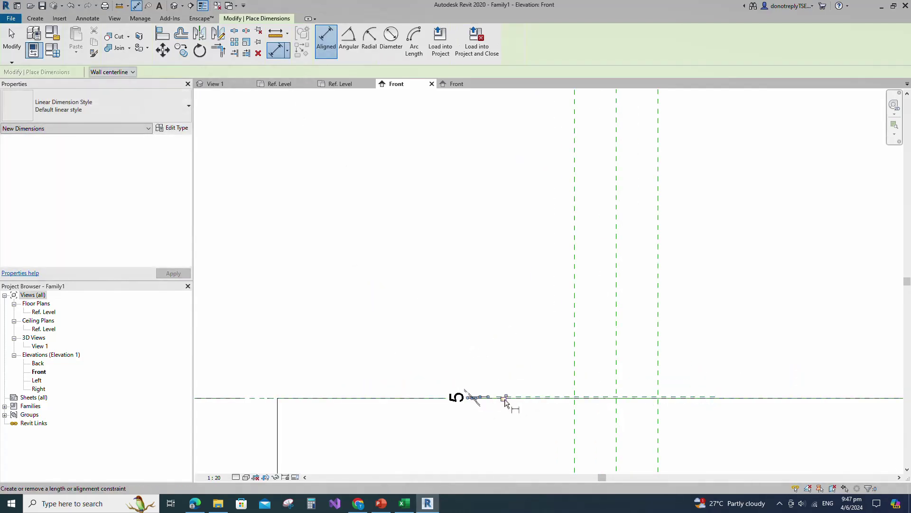
scroll(506, 403, down, 3)
key(Escape)
key(Escape)
scroll(396, 280, up, 1)
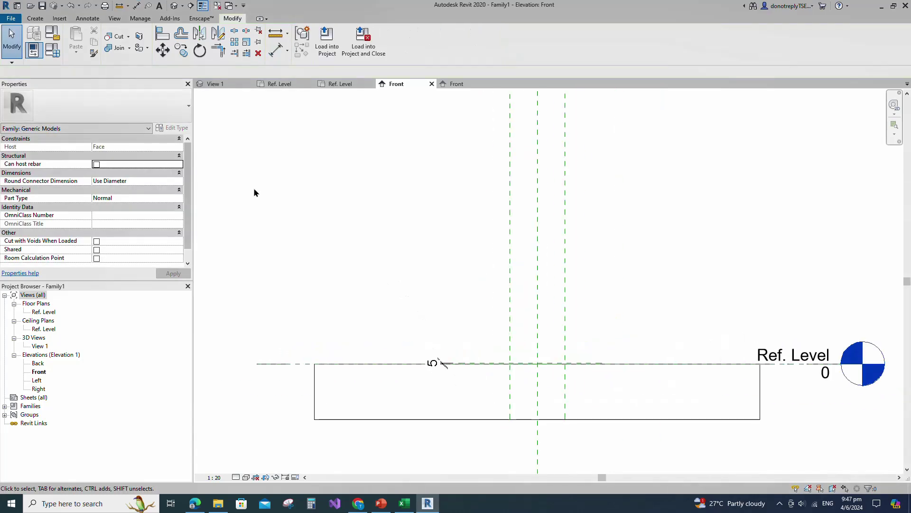
Step: Start an extrusion and sketch a 1.5 mm radius circle where the new plane meets the Center (Left/Right) plane, keeping its radius dimension
click(35, 18)
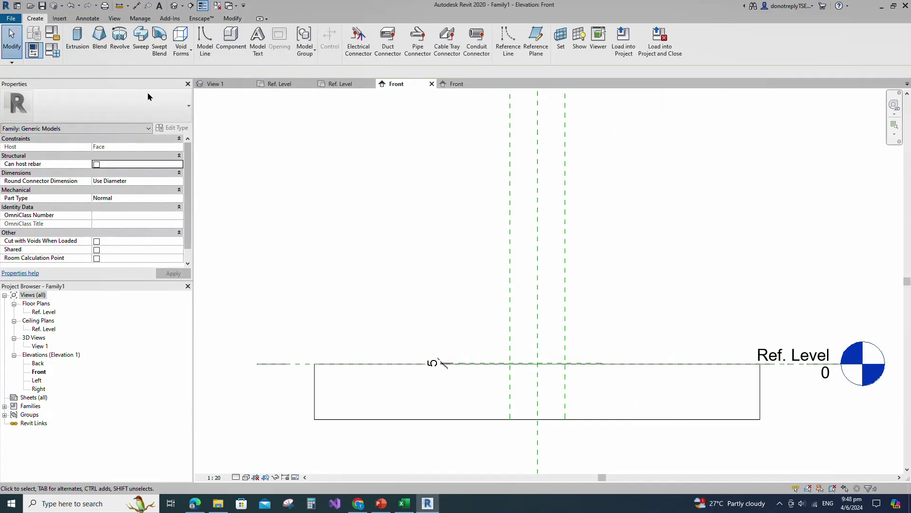
click(77, 38)
scroll(543, 397, up, 2)
scroll(544, 397, up, 2)
click(383, 31)
scroll(520, 297, up, 4)
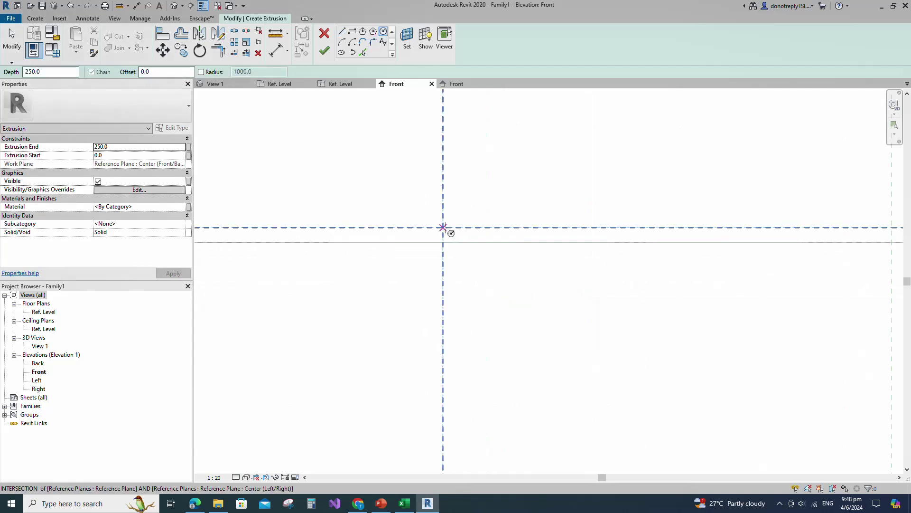
click(443, 228)
text(1.5)
key(Return)
scroll(428, 224, up, 4)
scroll(483, 231, up, 5)
key(Escape)
key(Escape)
scroll(484, 231, down, 4)
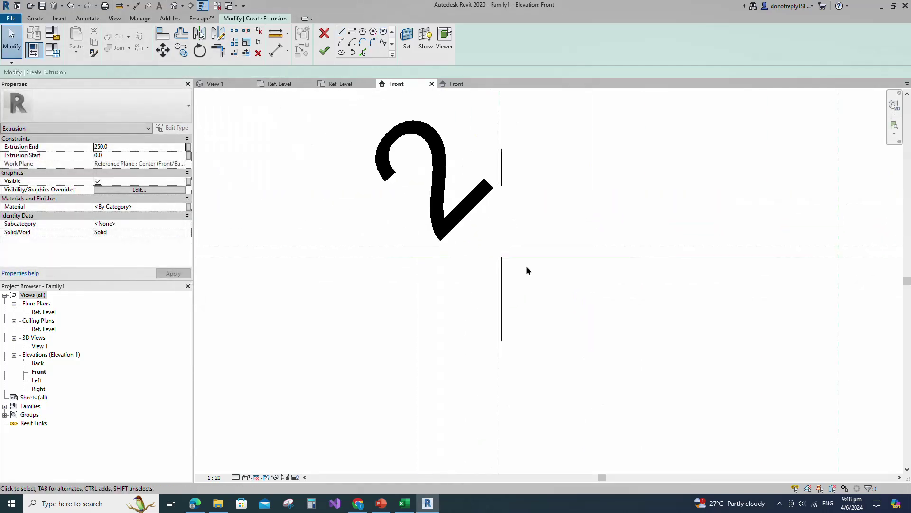
Step: Set the Front view scale to 1:1 and make the sketched circle's center mark visible
click(214, 477)
click(217, 344)
scroll(493, 251, up, 5)
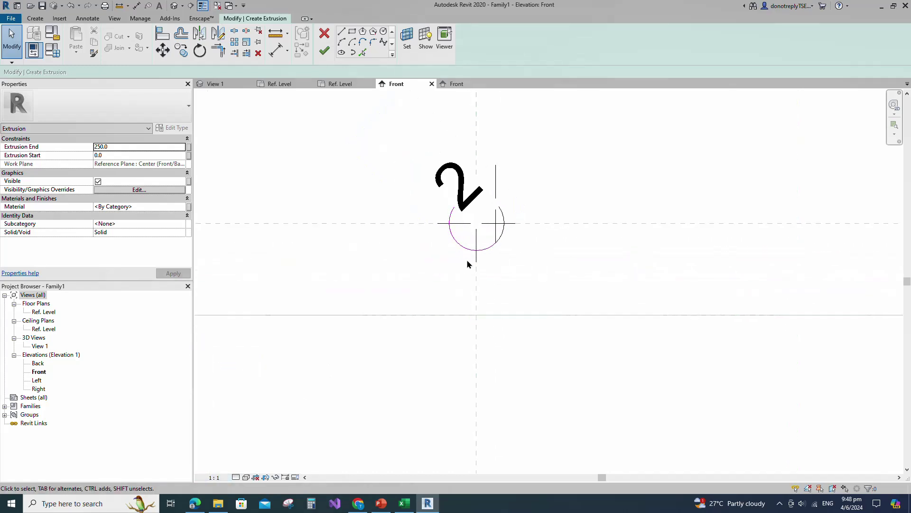
click(464, 248)
click(97, 148)
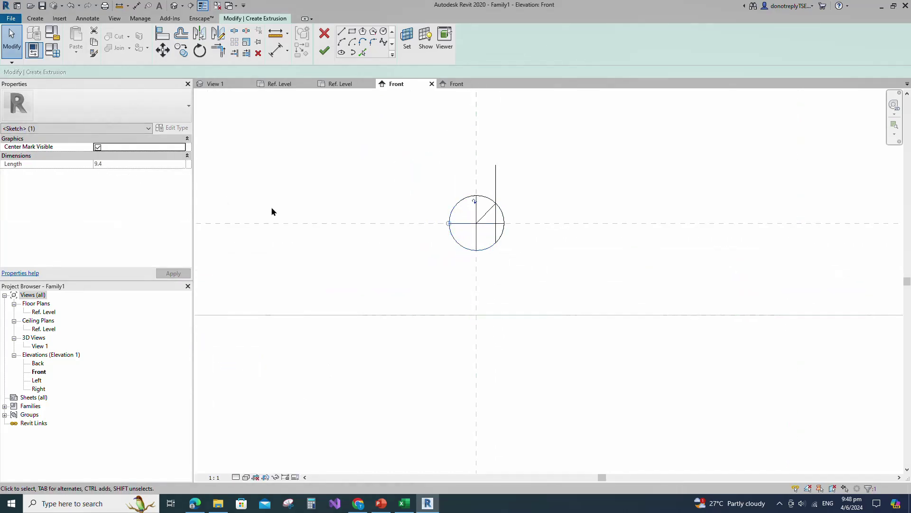
click(263, 157)
Step: Align the circle's center mark to the two crossing reference planes and finish the extrusion
click(163, 33)
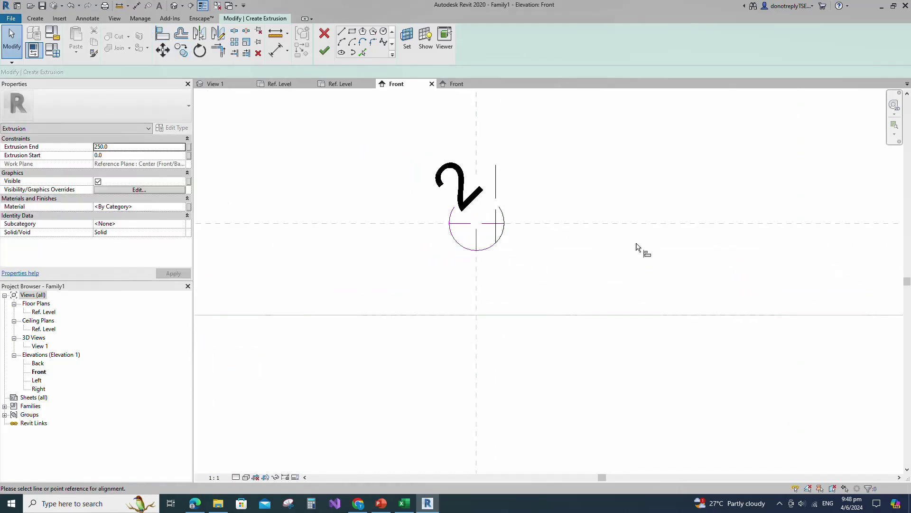
click(486, 230)
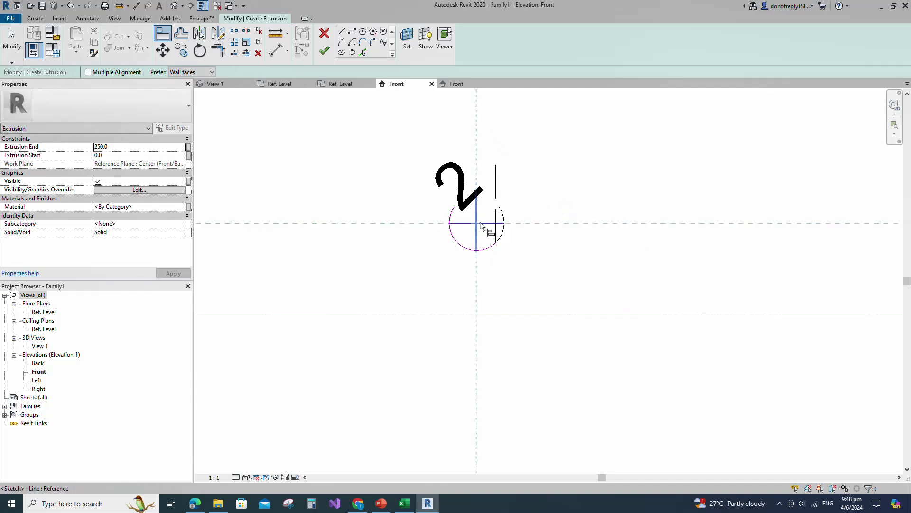
scroll(569, 302, down, 3)
click(325, 52)
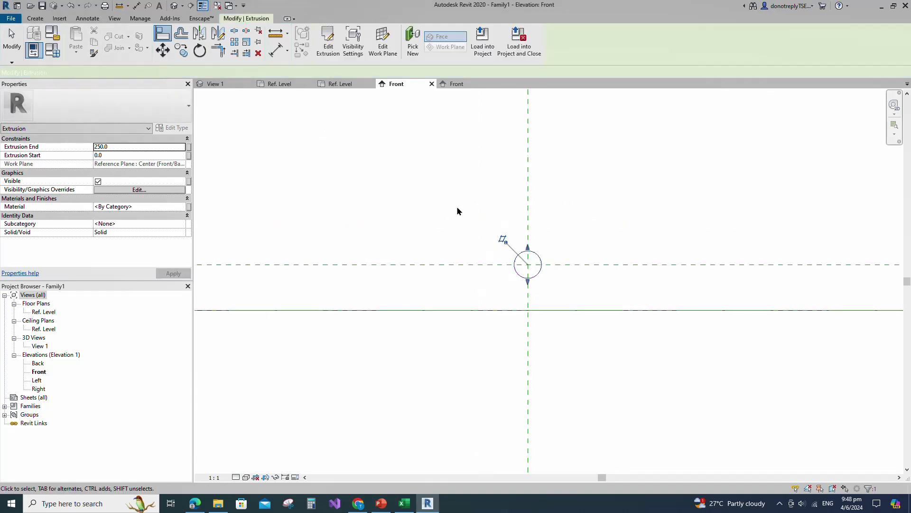
click(453, 205)
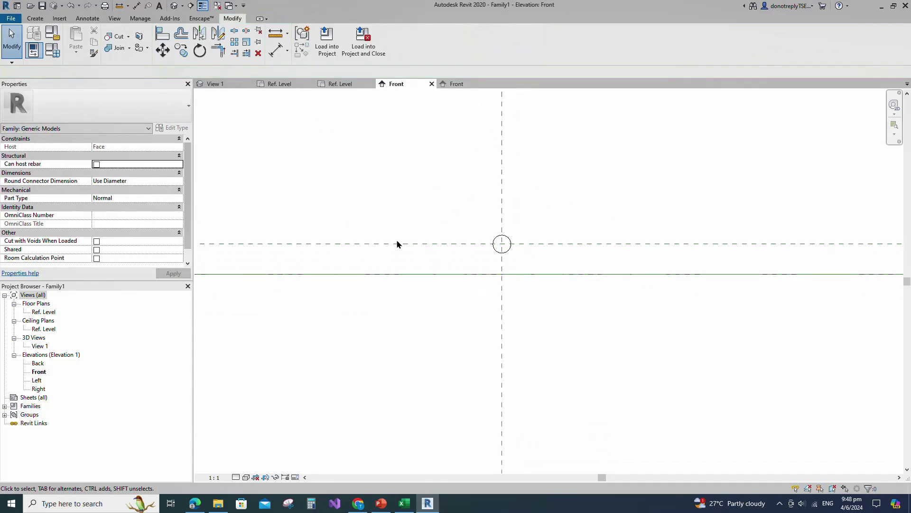
Step: In the Ref. Level floor plan, align and lock both ends of the rod extrusion to the two outer horizontal reference planes
double_click(43, 312)
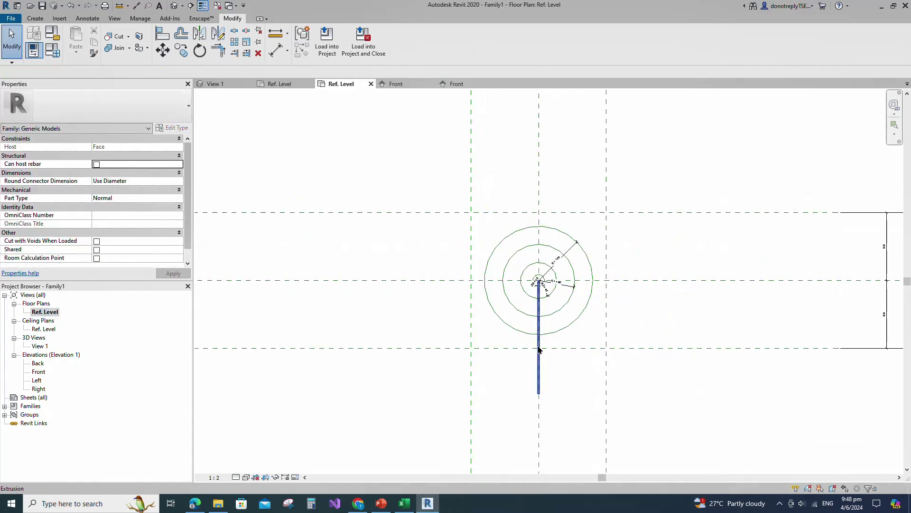
scroll(538, 316, up, 2)
click(537, 323)
key(a)
key(l)
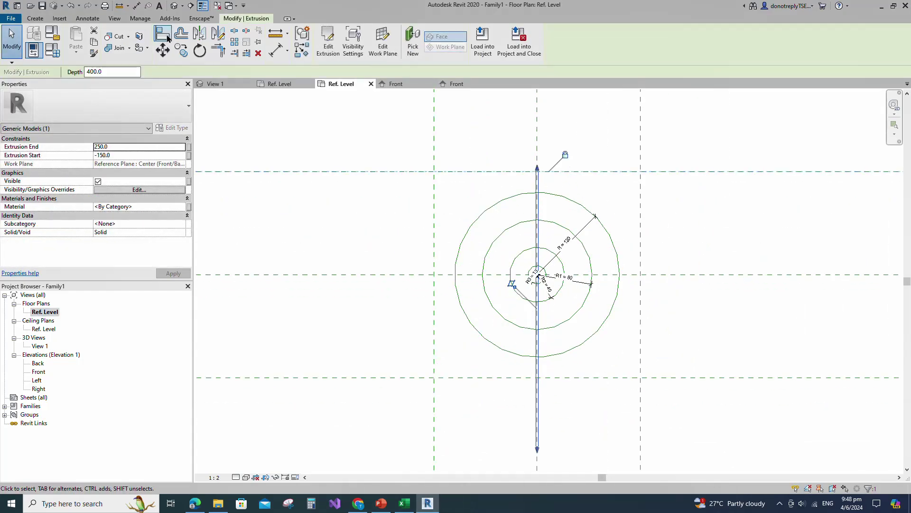
click(590, 378)
click(538, 449)
scroll(573, 409, down, 1)
key(Escape)
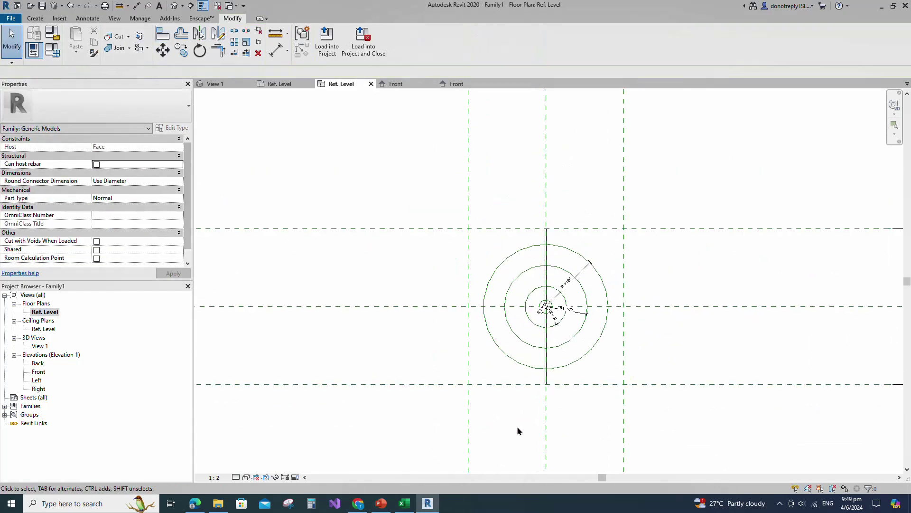
Step: Start an extrusion in the Left elevation and sketch a circle matching the existing rod's radius where the rod axis crosses the Center (Front/Back) plane
double_click(37, 380)
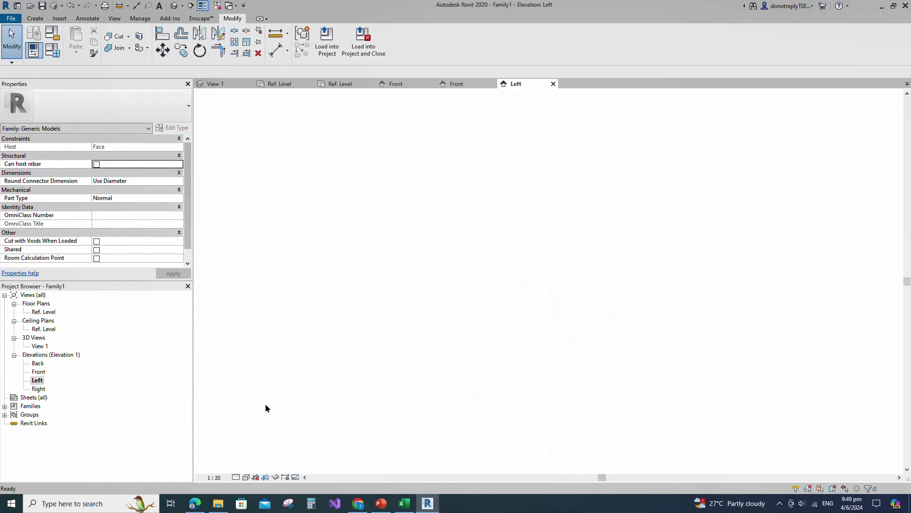
scroll(513, 335, up, 1)
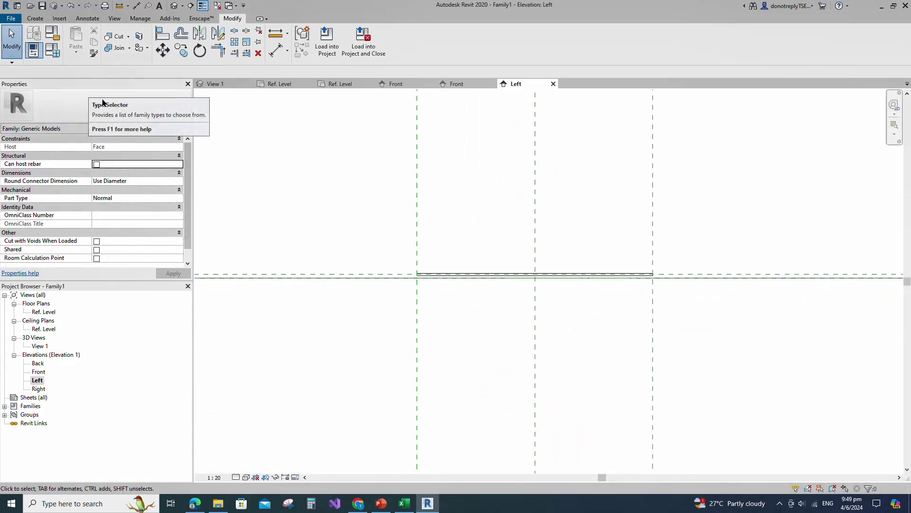
click(36, 21)
click(77, 40)
click(383, 34)
scroll(543, 286, up, 4)
scroll(508, 247, up, 1)
click(508, 224)
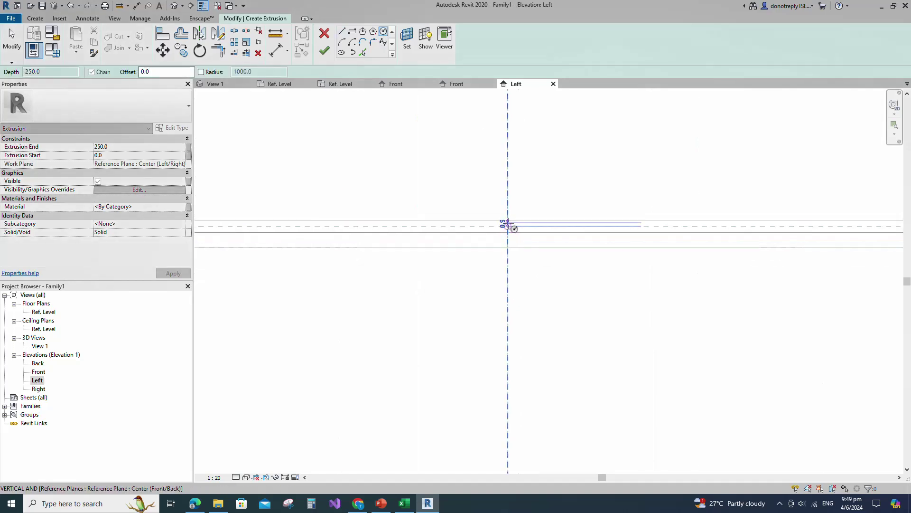
scroll(510, 228, up, 3)
text(1)
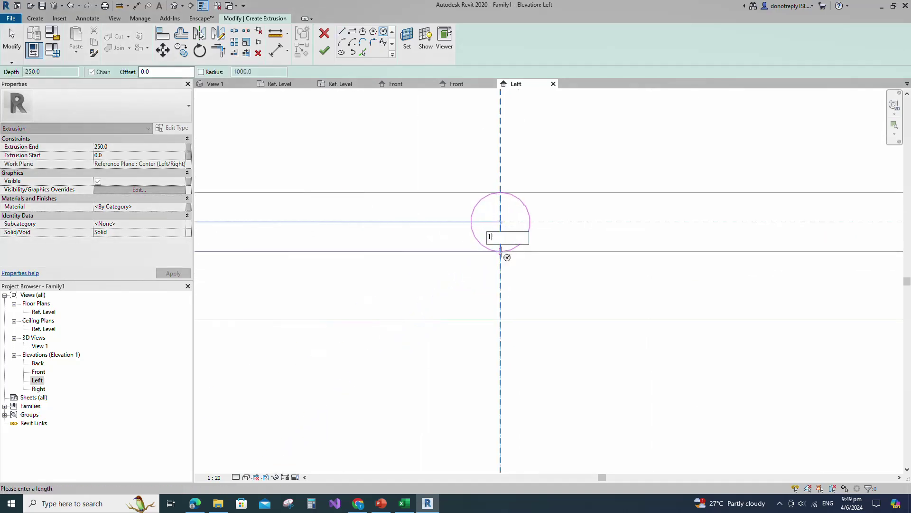
key(Return)
key(Escape)
key(Escape)
scroll(544, 260, down, 2)
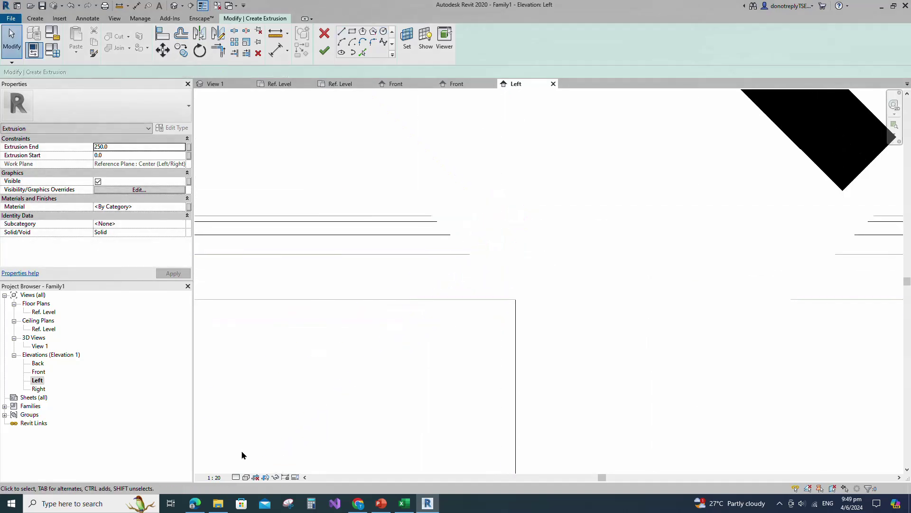
Step: Set the Left view scale to 1:1 and make the new circle's center mark visible
click(214, 478)
click(217, 340)
click(530, 249)
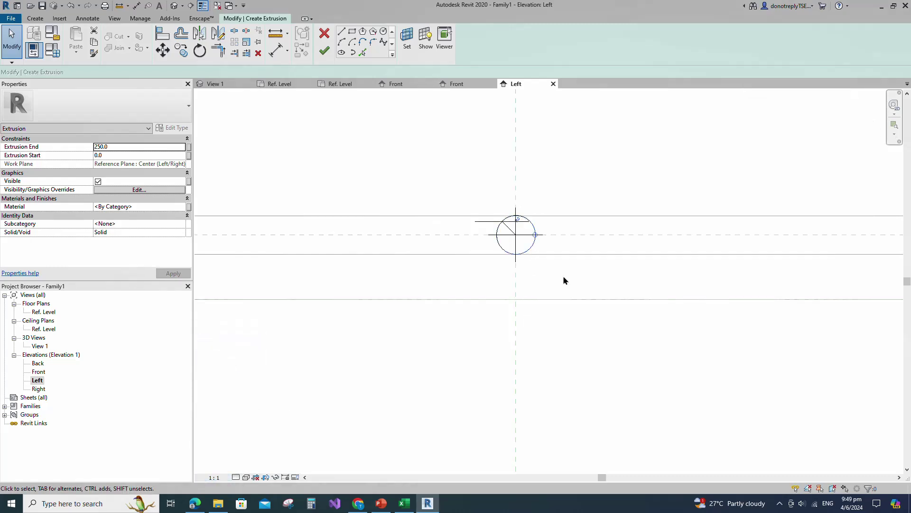
click(348, 342)
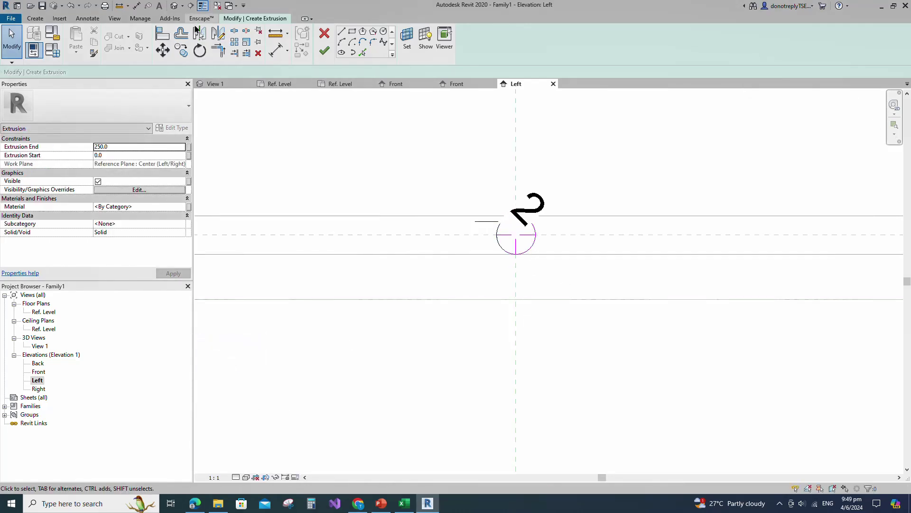
Step: Align the new circle's center mark to the crossing reference planes and finish the second rod's extrusion
click(159, 33)
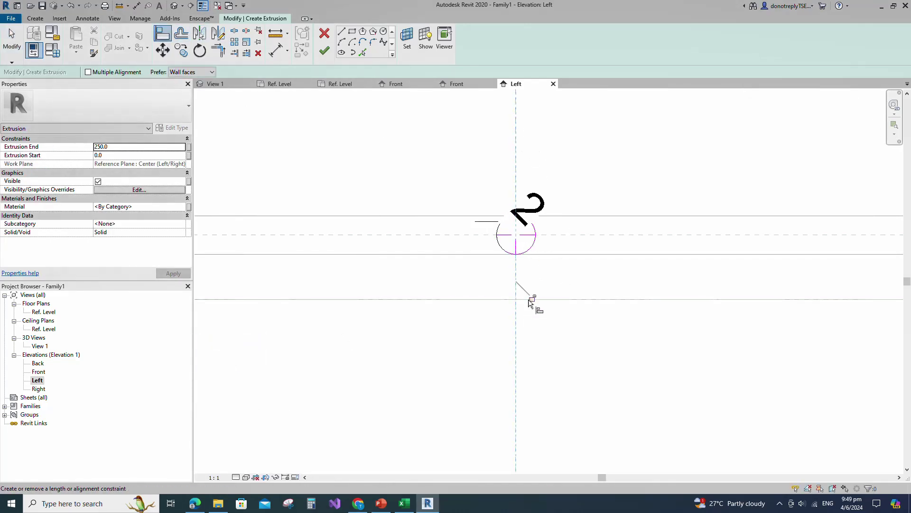
scroll(583, 287, down, 1)
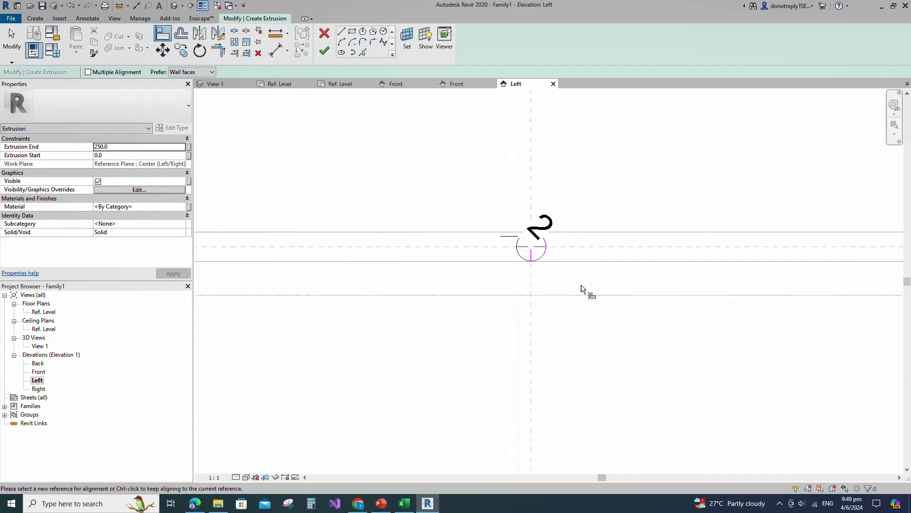
key(Escape)
click(324, 50)
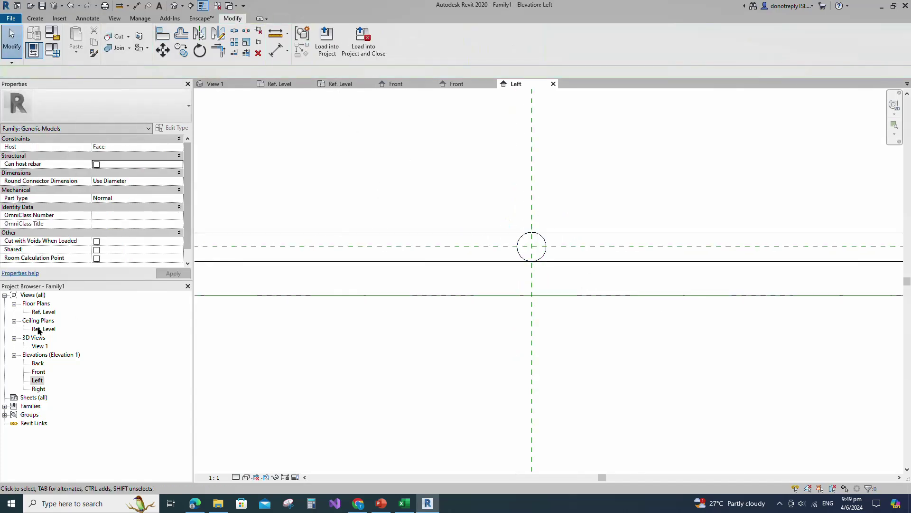
Step: In the Ref. Level floor plan, align and lock both ends of the second rod extrusion to the two outer vertical reference planes
double_click(43, 312)
click(587, 287)
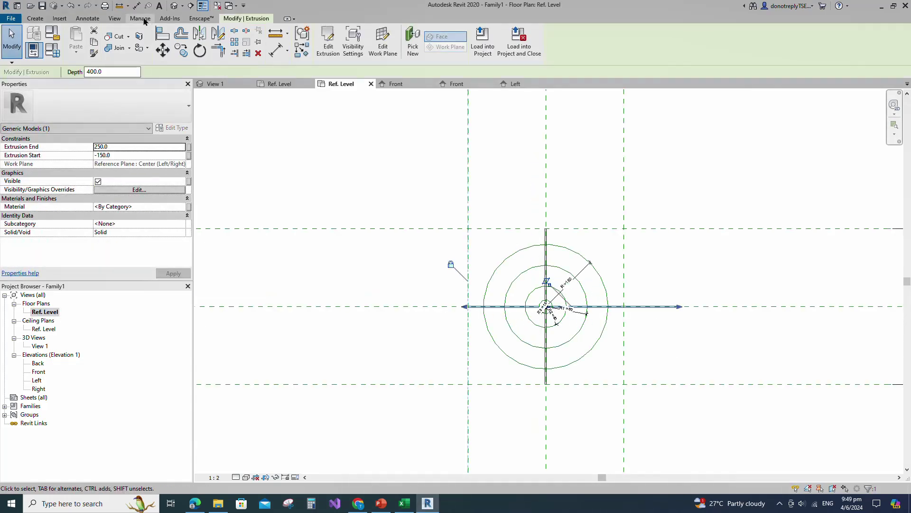
click(162, 34)
click(624, 239)
click(677, 307)
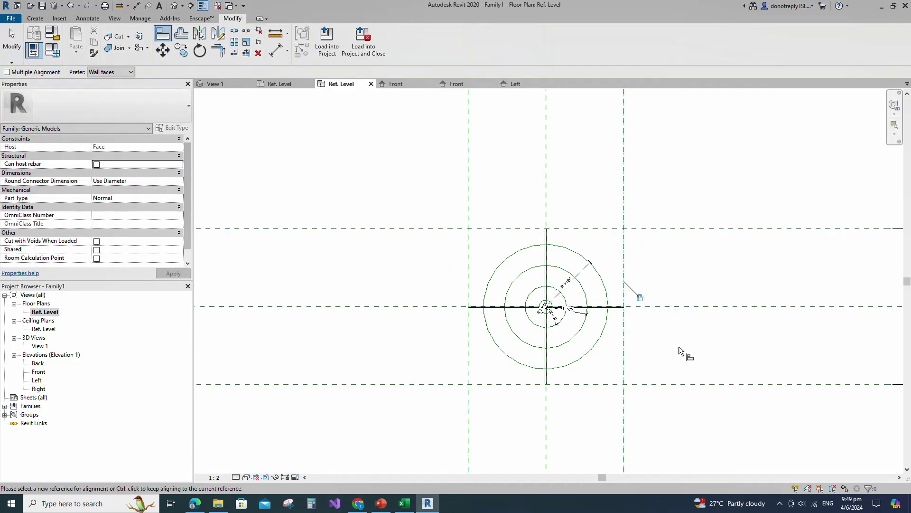
key(Escape)
key(Escape)
Step: Open 3D View 1 and set its visual style to Shaded
double_click(41, 347)
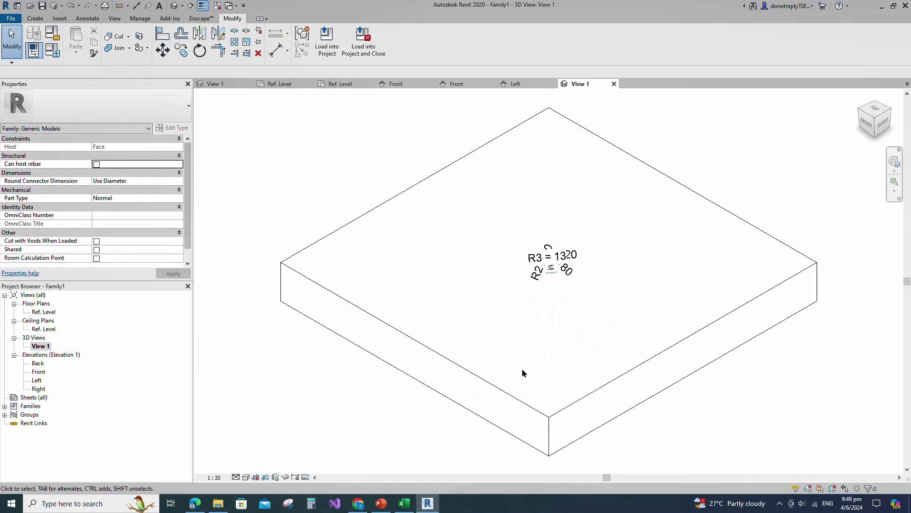
scroll(482, 355, up, 1)
click(246, 476)
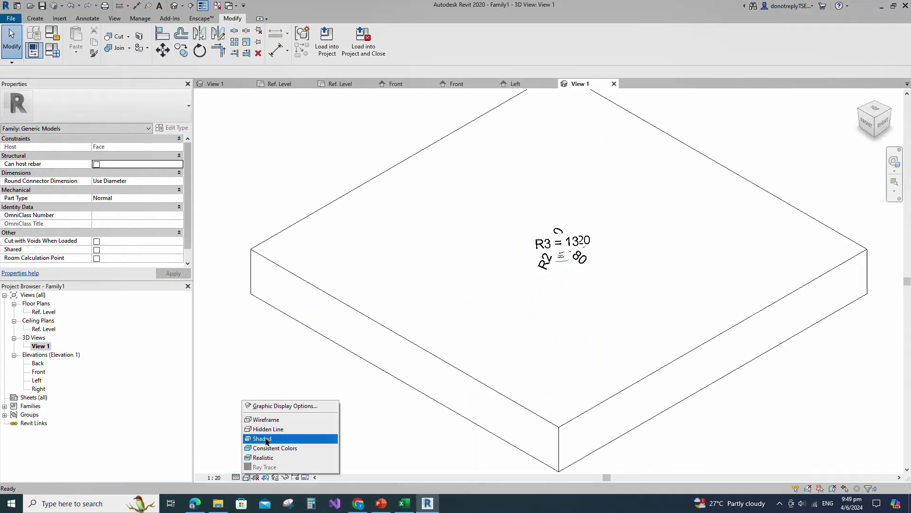
click(266, 438)
Step: Hide the Dimensions and Reference Lines annotation categories in the 3D view and check the crossing rods
key(g)
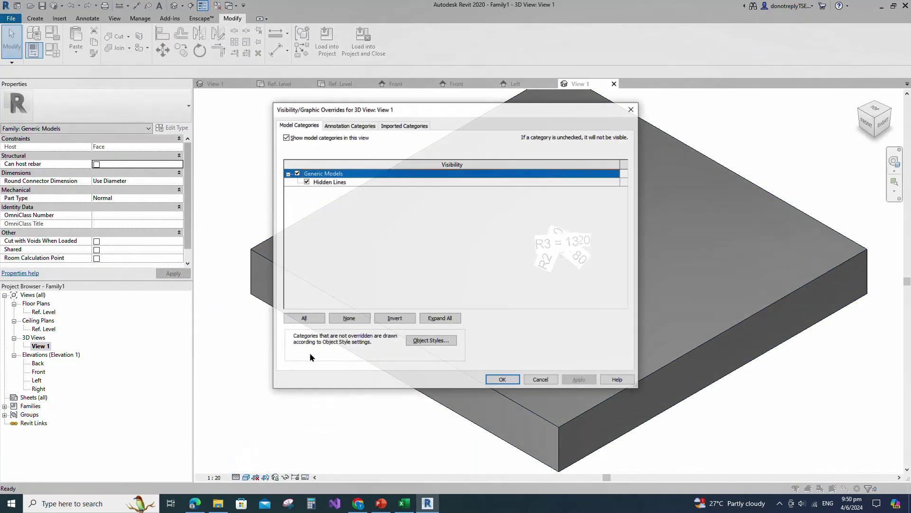
click(336, 126)
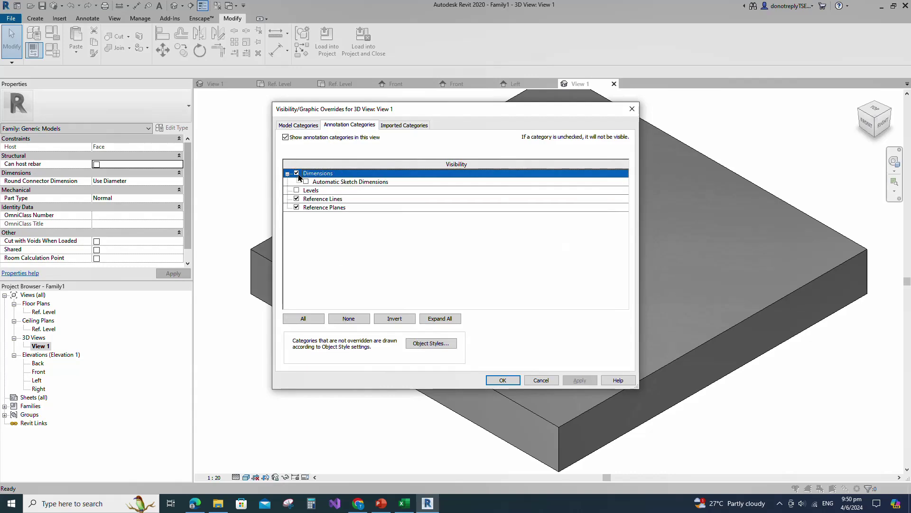
click(296, 199)
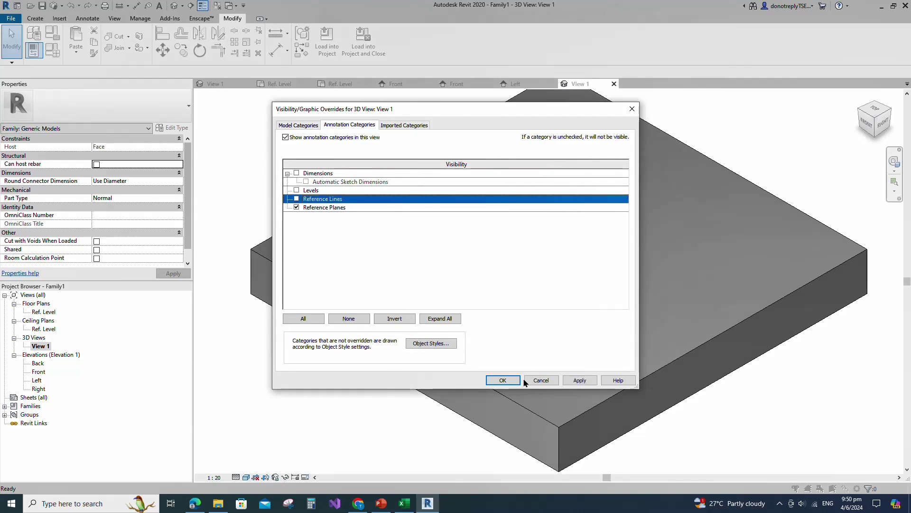
click(580, 380)
click(503, 380)
scroll(516, 244, up, 4)
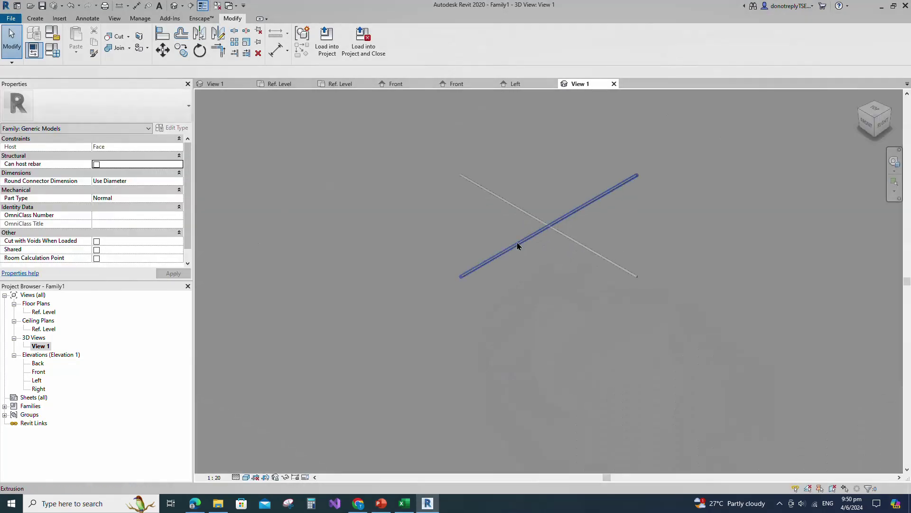
scroll(545, 310, down, 4)
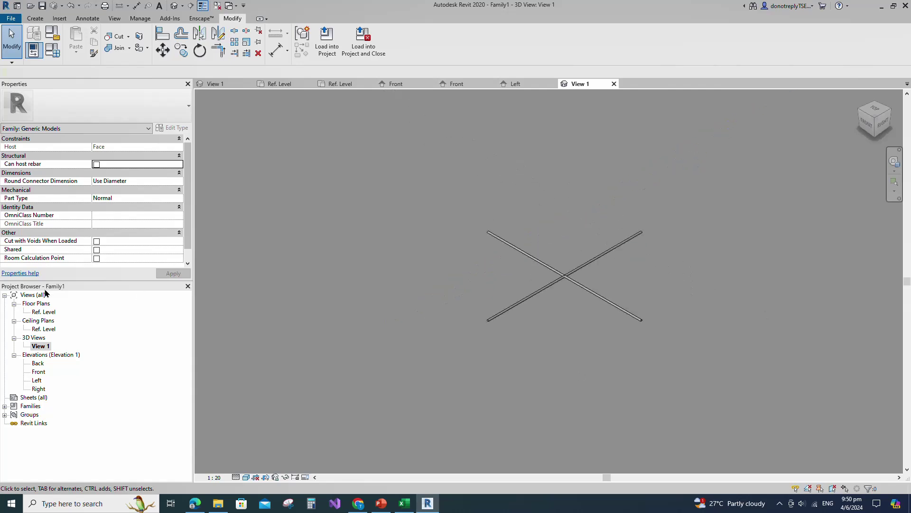
Step: Start a sweep from the Front elevation with the horizontal reference plane through the rods as work plane, continuing in the Ref. Level floor plan
double_click(38, 372)
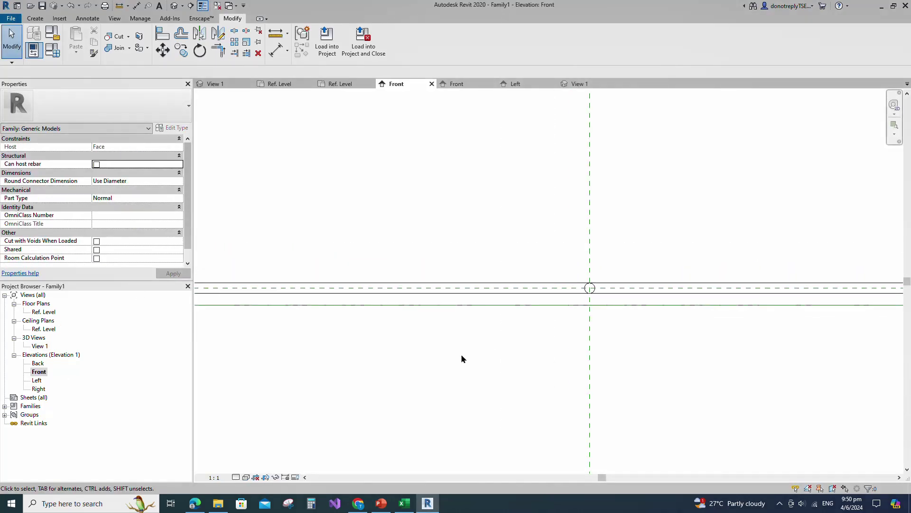
click(34, 19)
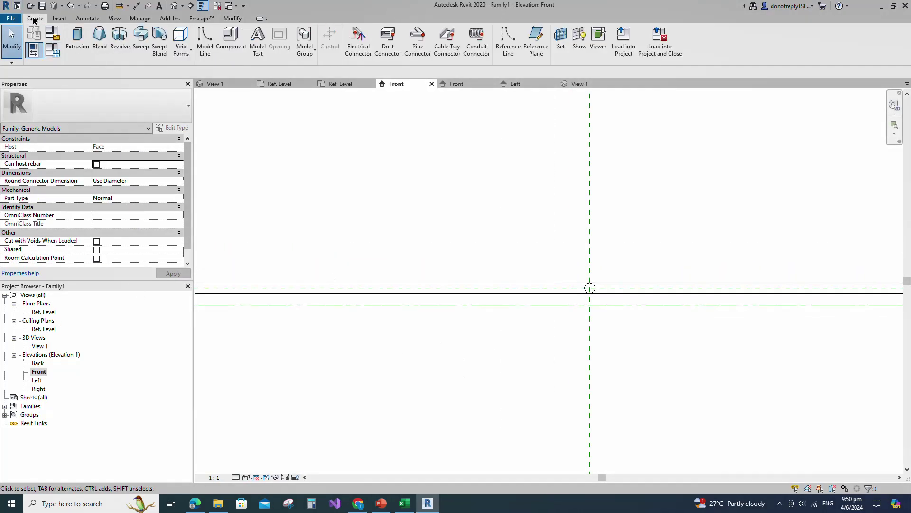
click(140, 37)
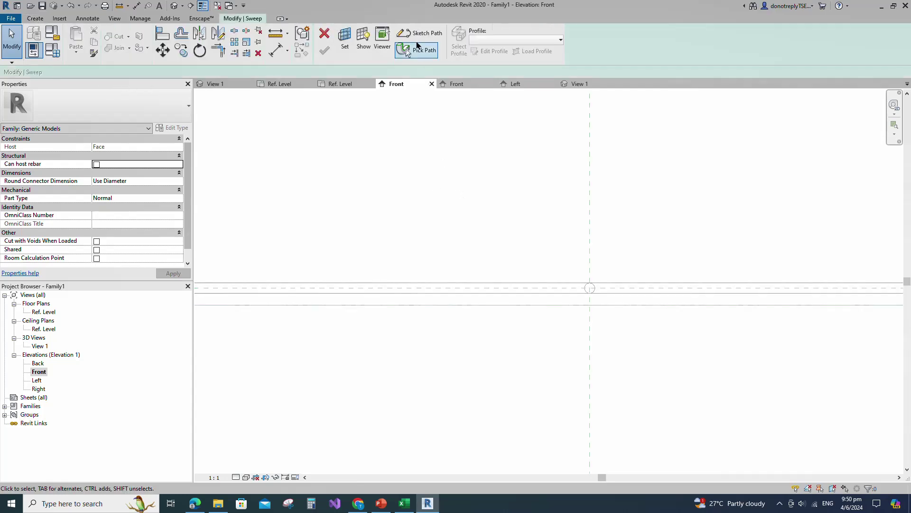
click(345, 38)
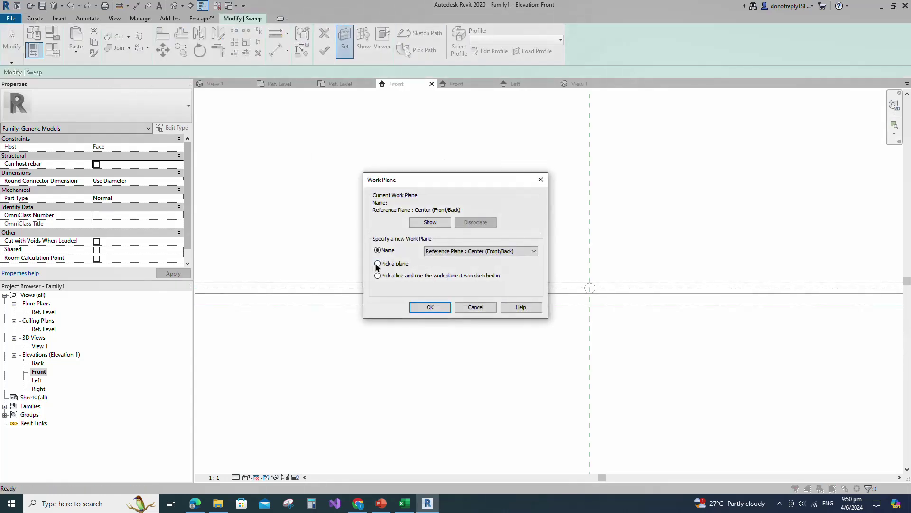
click(416, 307)
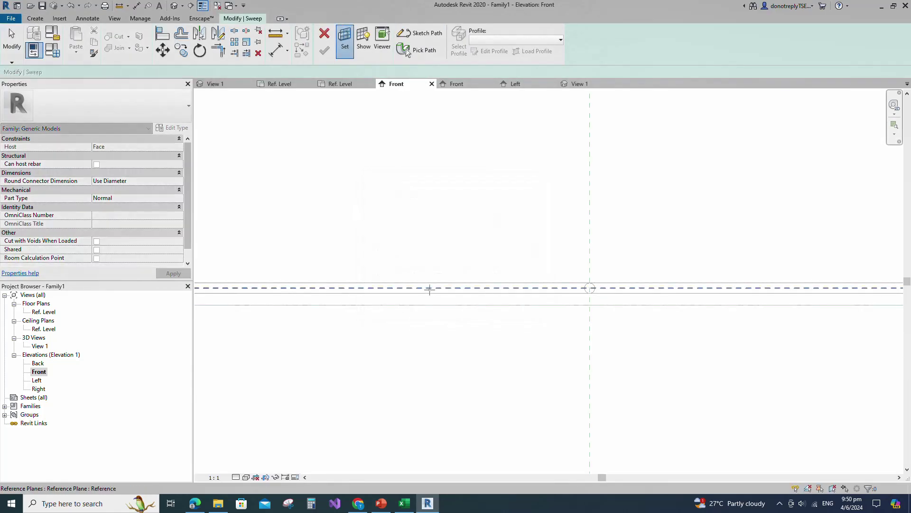
click(430, 289)
click(347, 366)
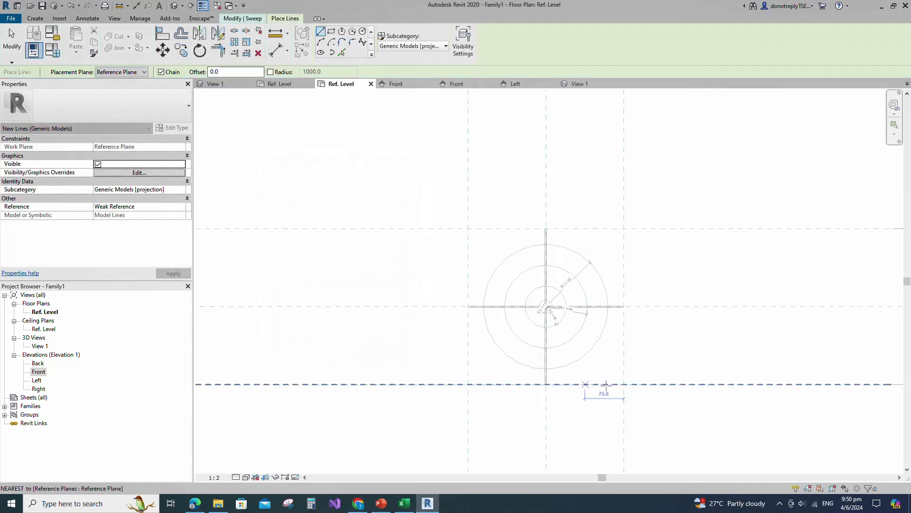
Step: Pick and lock the outermost reference circle as the sweep path and finish the path sketch
click(258, 19)
click(422, 33)
click(362, 54)
click(488, 282)
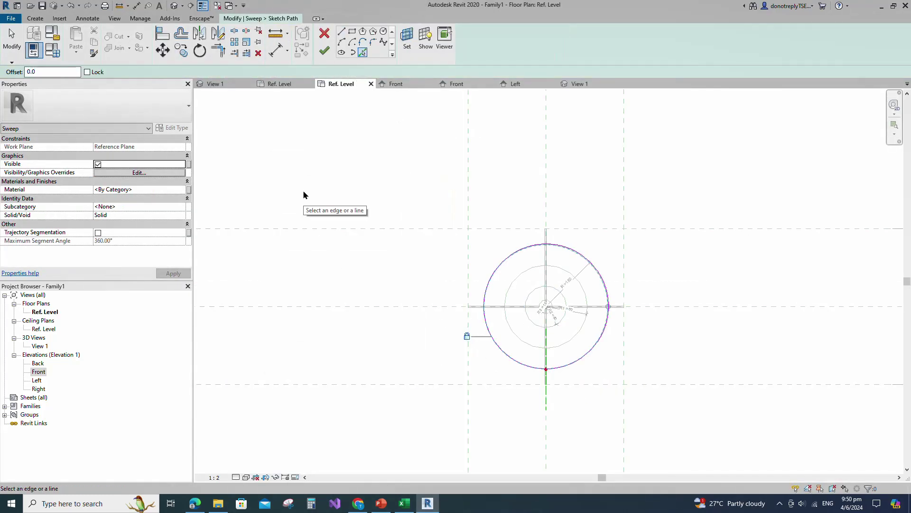
click(325, 50)
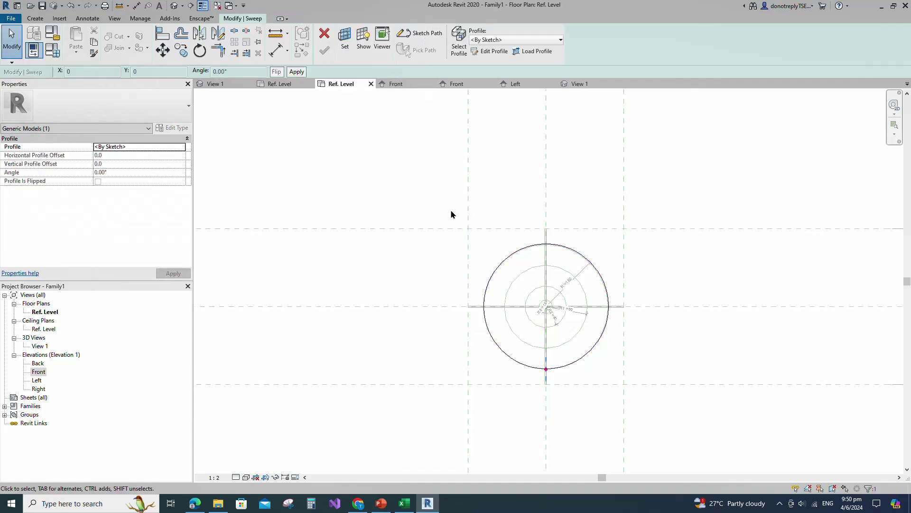
Step: In the Left elevation, sketch a 1.5 mm radius circle profile centered on the outer ring's path and finish the sweep
click(489, 52)
click(347, 365)
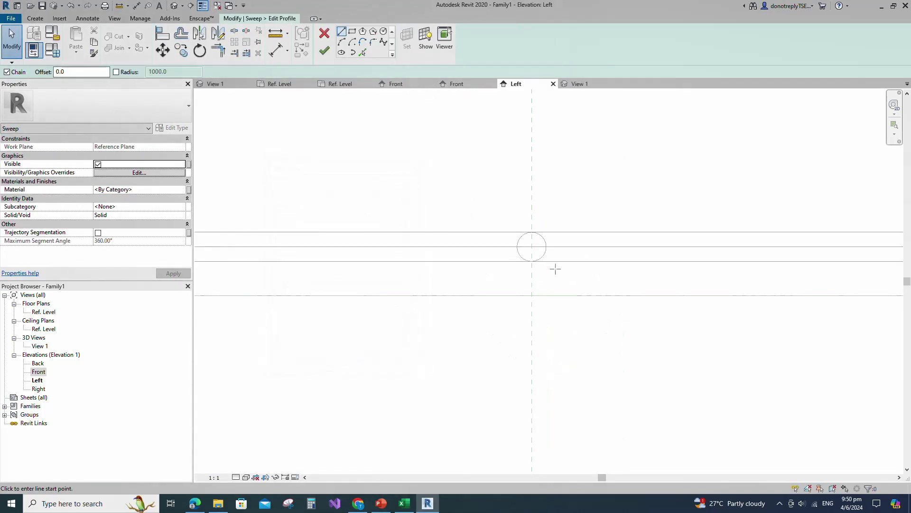
click(384, 31)
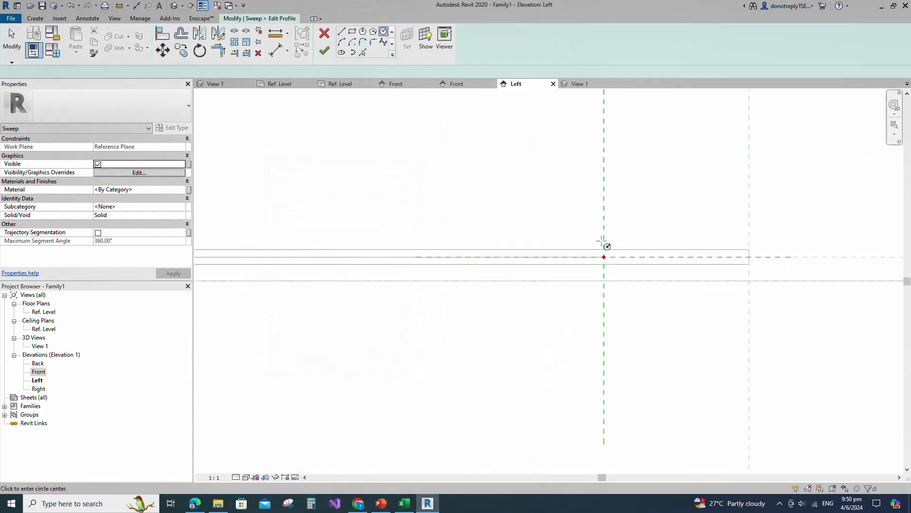
click(605, 261)
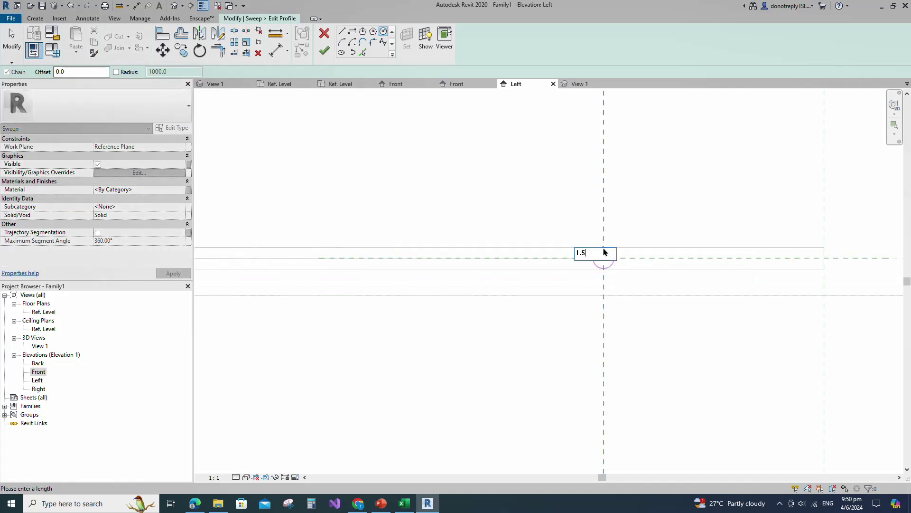
click(603, 248)
scroll(640, 280, up, 3)
key(Escape)
scroll(617, 255, down, 3)
click(324, 51)
click(324, 51)
scroll(485, 297, down, 2)
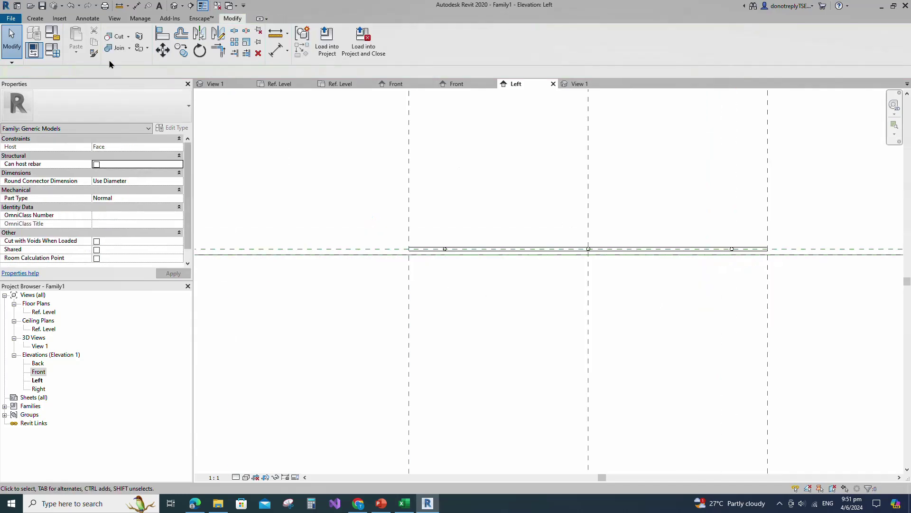
Step: Start a second sweep on the horizontal reference plane through the rods, picked in the Left elevation, continuing in the Ref. Level floor plan
click(35, 18)
click(140, 43)
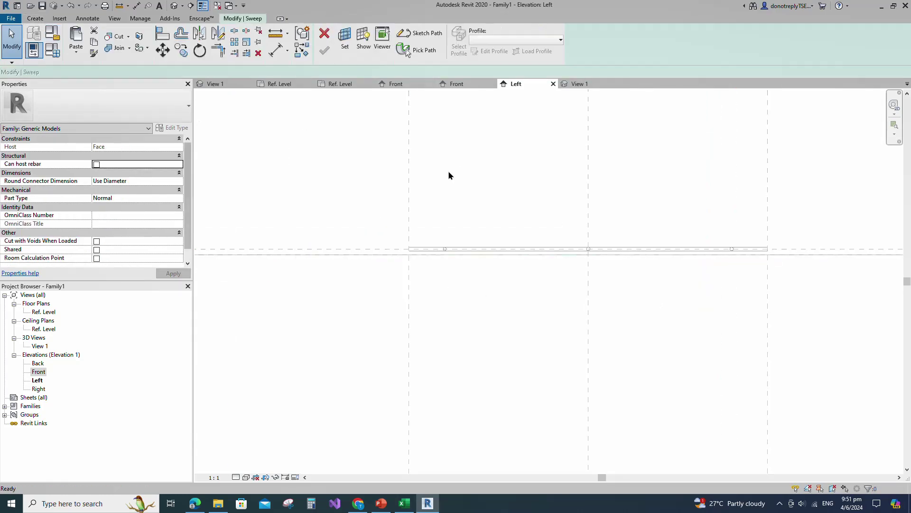
click(345, 43)
click(430, 306)
click(408, 316)
click(347, 366)
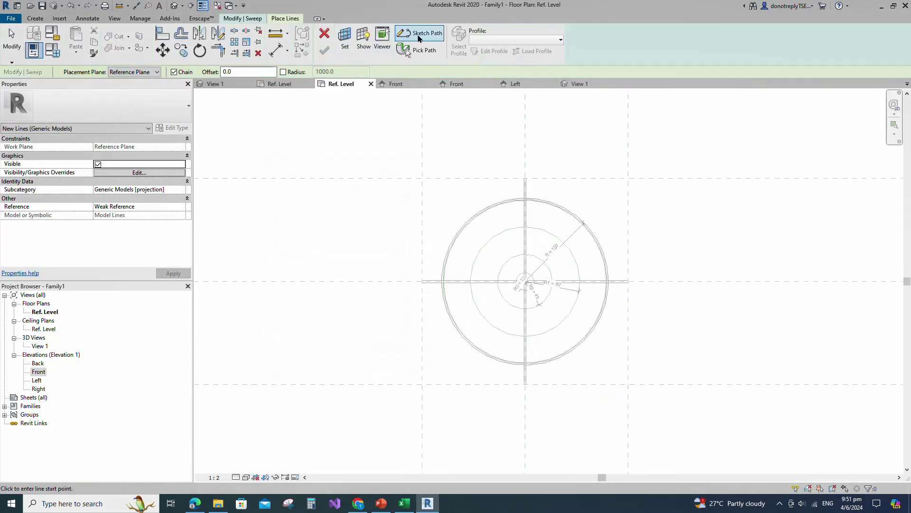
Step: Pick and lock the second-largest reference circle as the second sweep's path and finish the path sketch
click(411, 33)
click(364, 53)
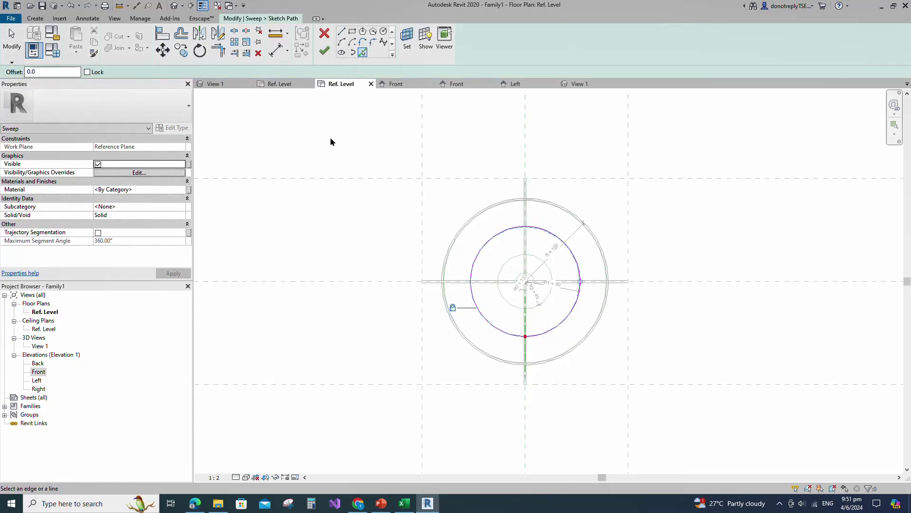
click(324, 52)
Step: Sketch a 1.5 mm radius circle profile for the second ring in the Left elevation and finish its sweep
click(490, 51)
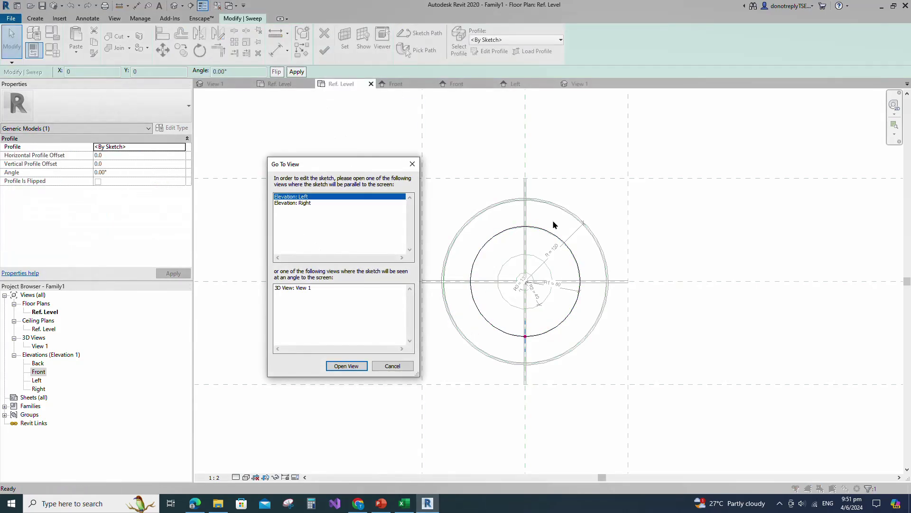
click(347, 366)
click(383, 31)
scroll(596, 229, up, 3)
click(575, 213)
text(1.)
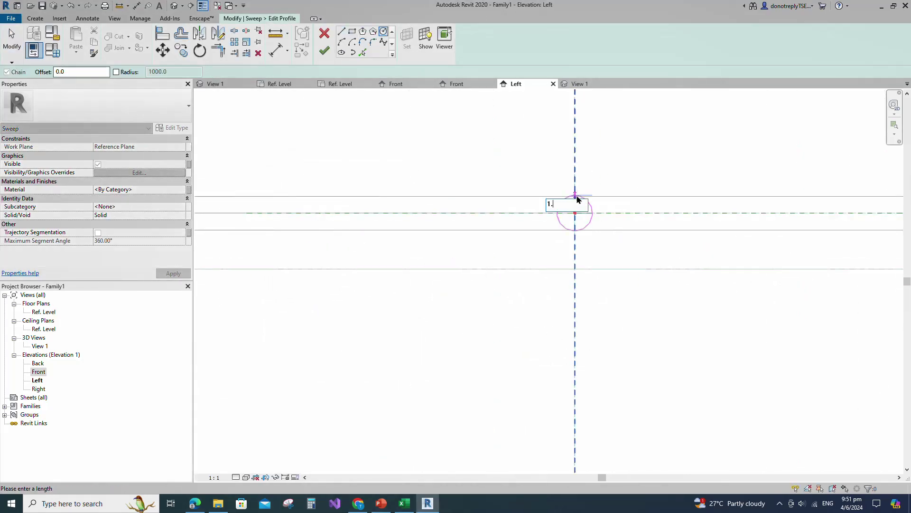
text(5)
key(Return)
key(Escape)
key(Escape)
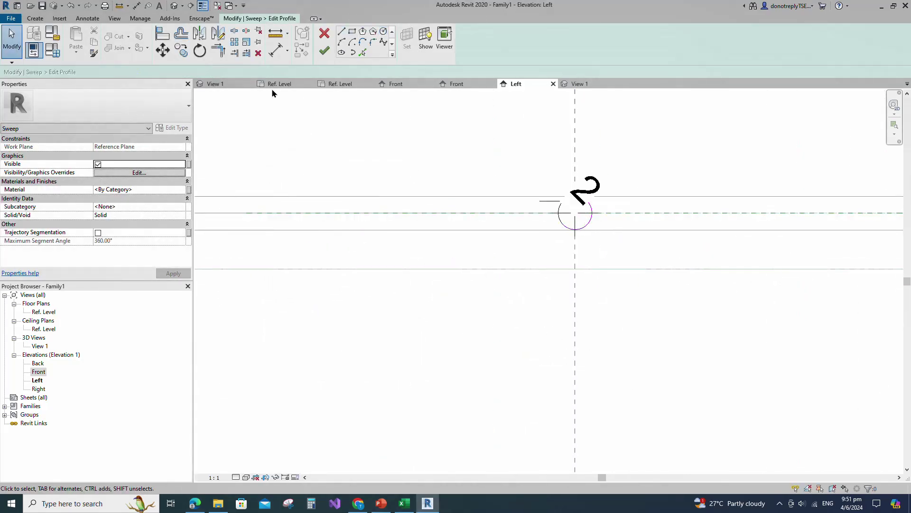
click(323, 52)
click(323, 52)
scroll(705, 308, down, 5)
scroll(736, 273, down, 2)
Step: Start a third sweep with the rods' horizontal reference plane picked as work plane, continuing in the Ref. Level floor plan
click(35, 19)
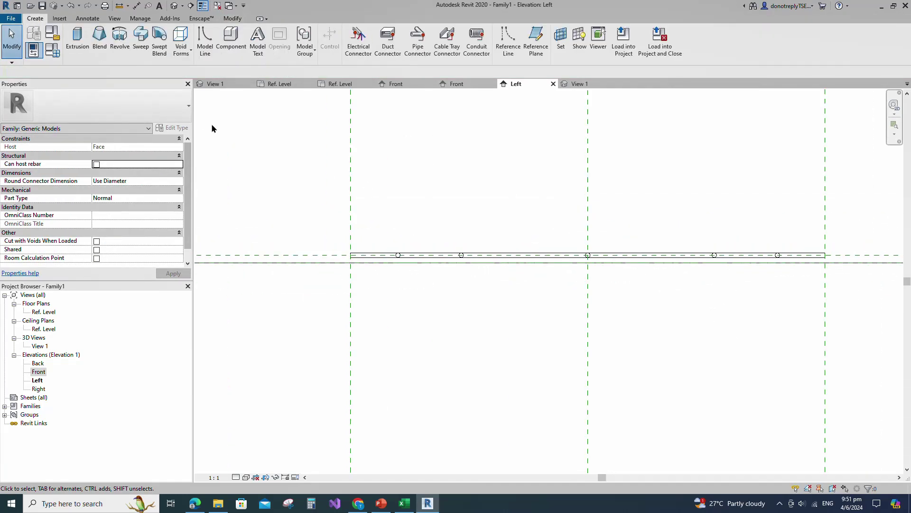
click(140, 38)
click(346, 45)
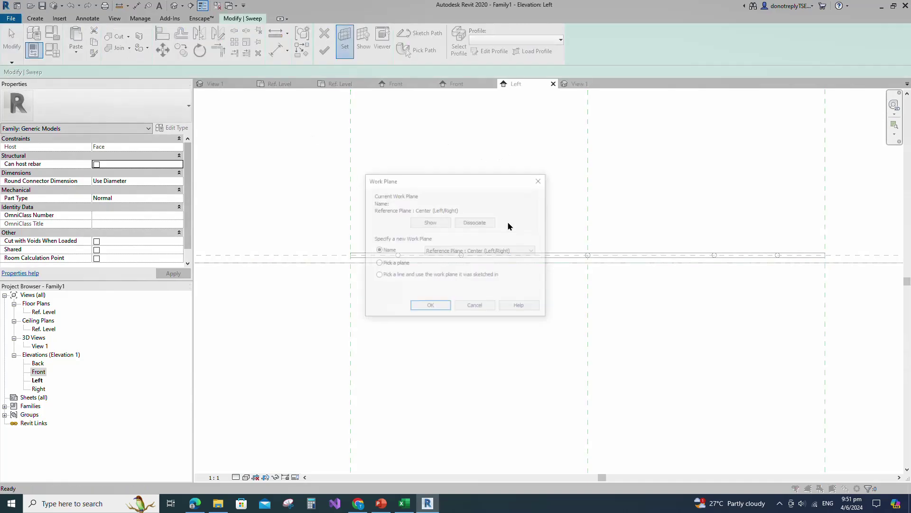
click(378, 263)
click(430, 307)
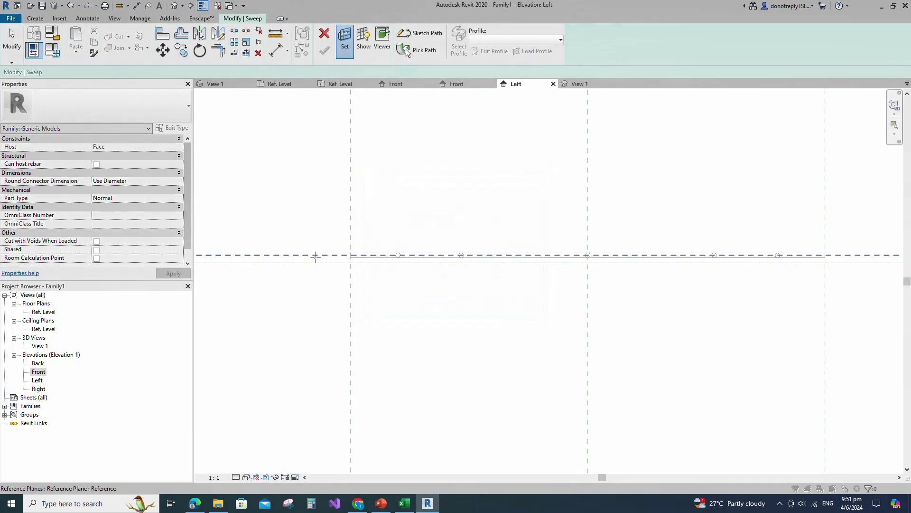
click(491, 261)
click(346, 366)
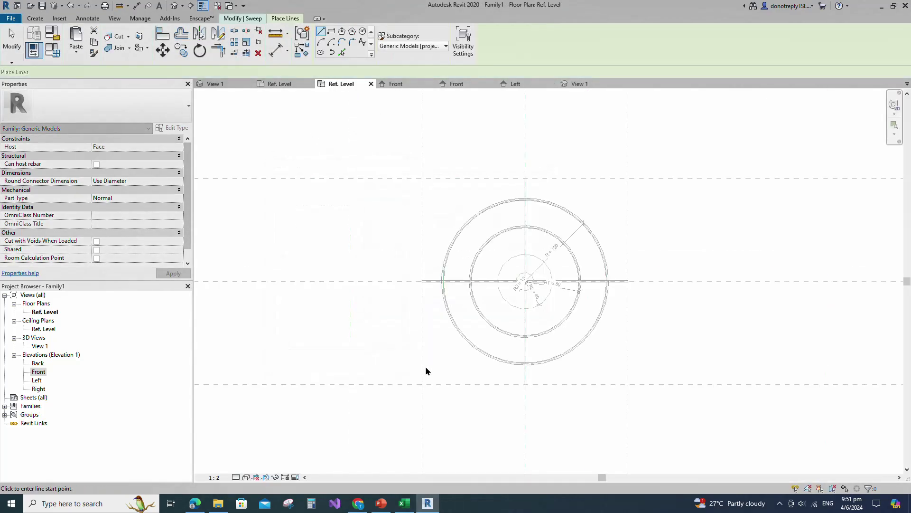
Step: Pick and lock the reference circle just inside the second ring as the third sweep's path and finish the path sketch
click(419, 33)
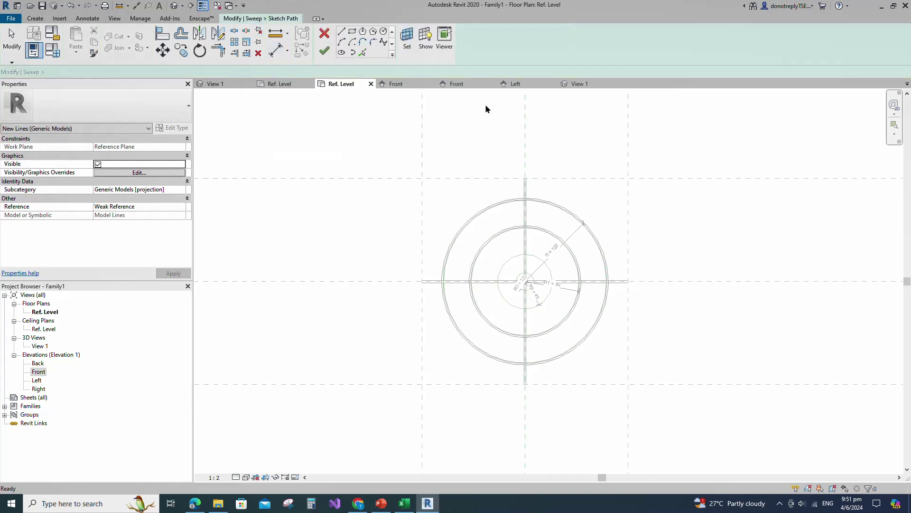
click(364, 54)
click(505, 265)
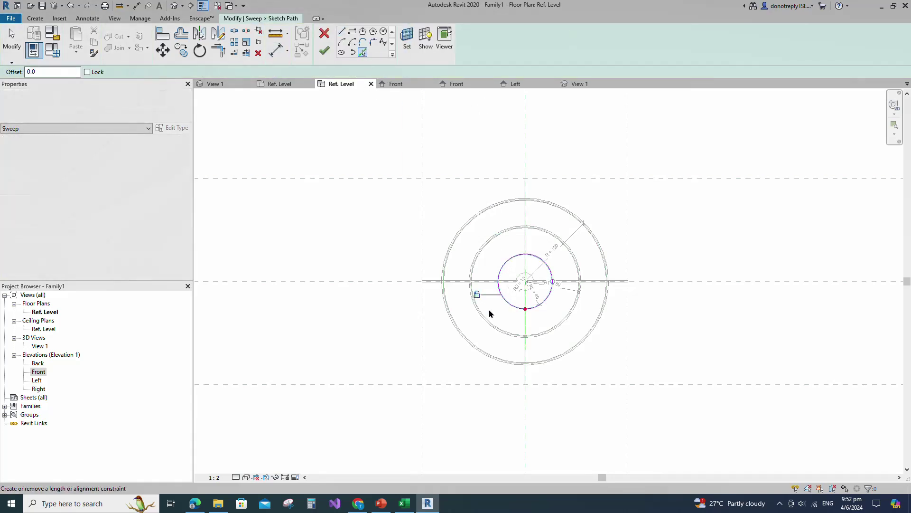
click(322, 53)
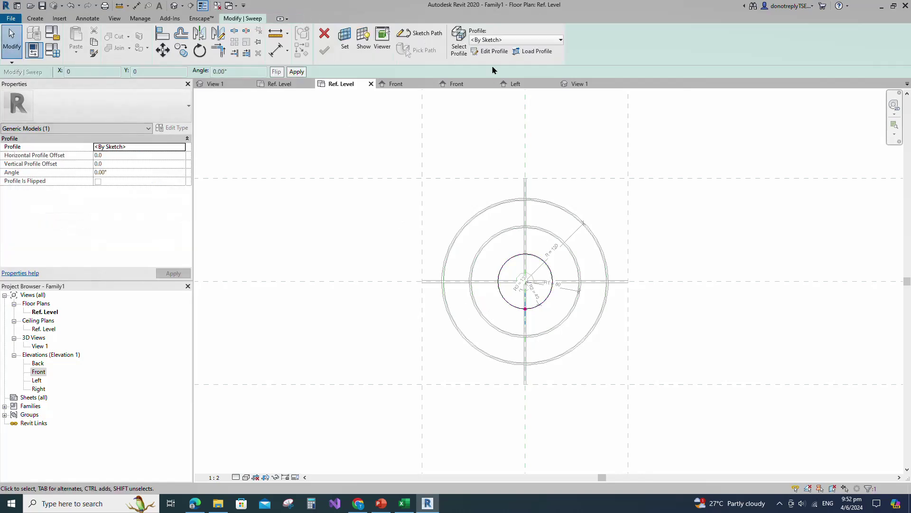
Step: Sketch a 1.5 mm radius circle profile for the third ring in the Left elevation and finish its sweep
click(491, 50)
click(342, 367)
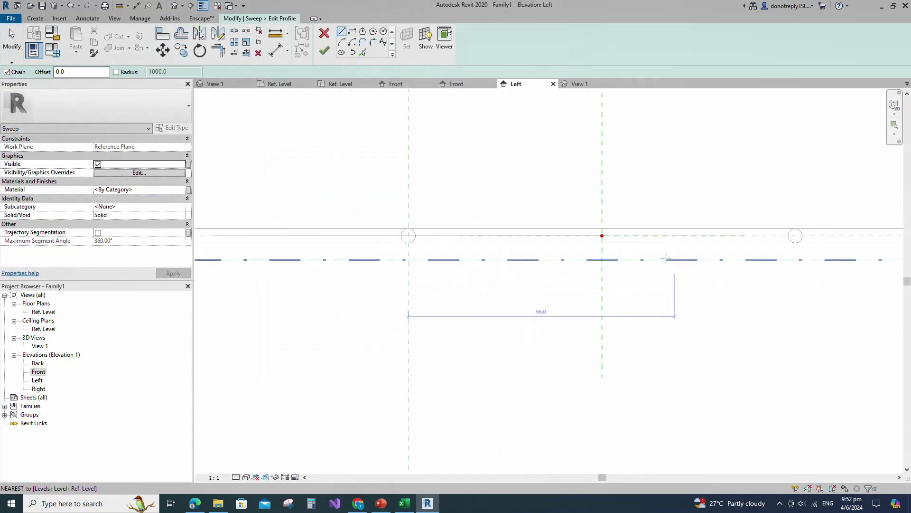
scroll(617, 254, up, 3)
click(596, 237)
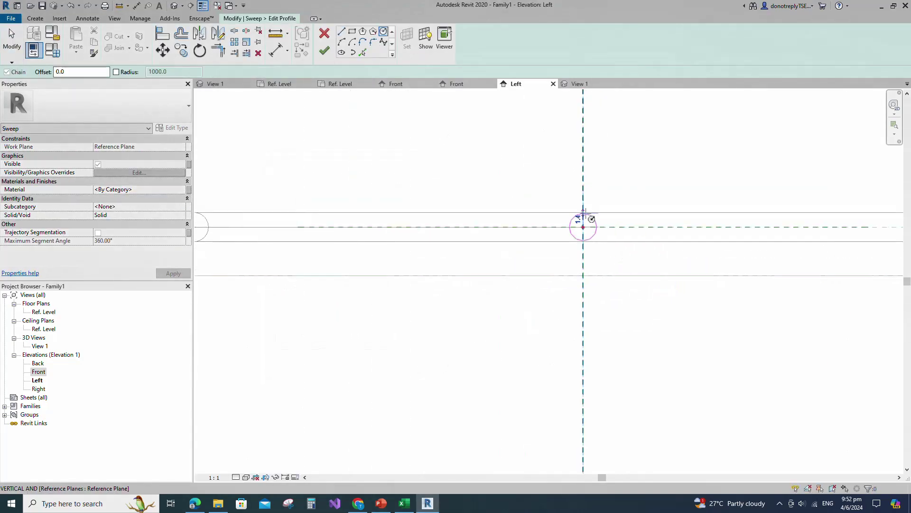
click(585, 217)
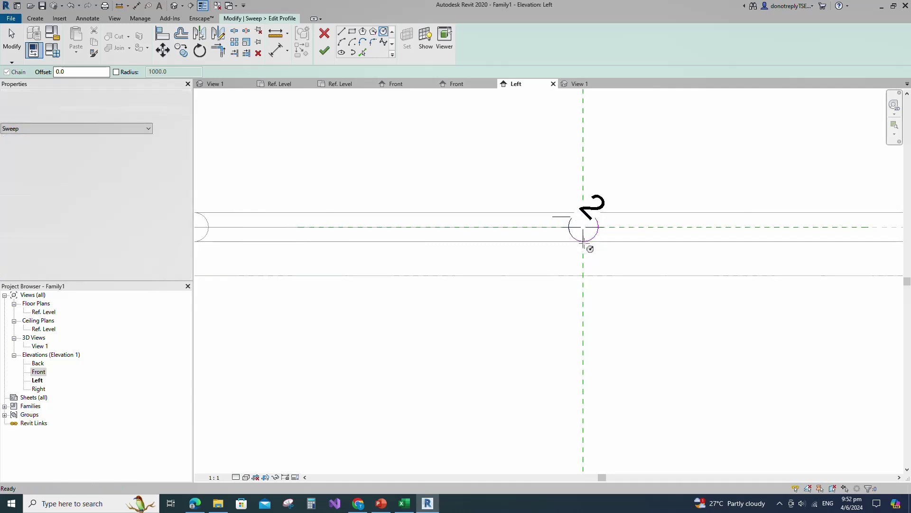
key(Escape)
click(328, 54)
click(327, 52)
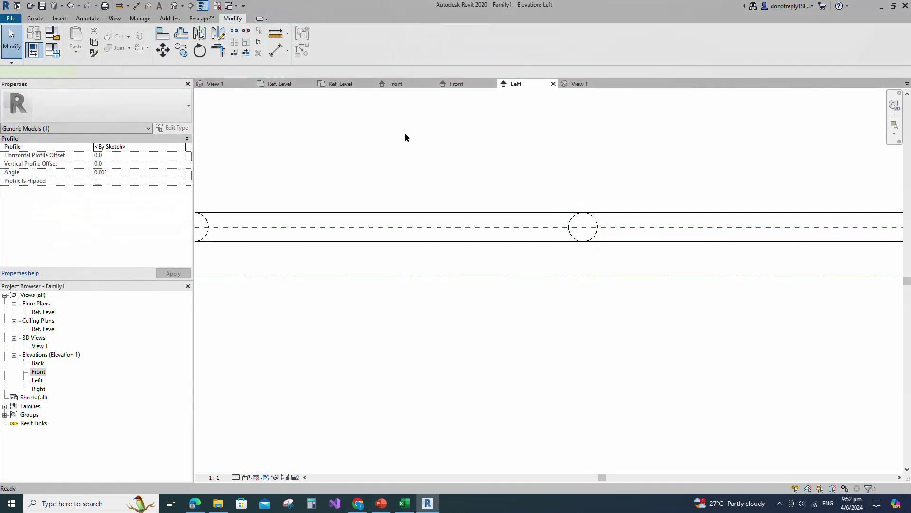
scroll(678, 243, down, 5)
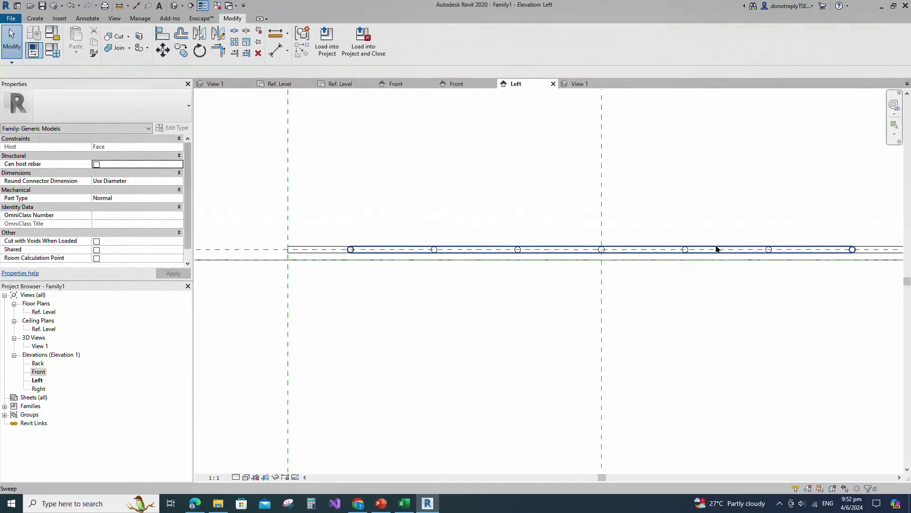
Step: Start a fourth sweep with the rods' horizontal reference plane picked as work plane, continuing in the Ref. Level floor plan
click(35, 19)
click(141, 40)
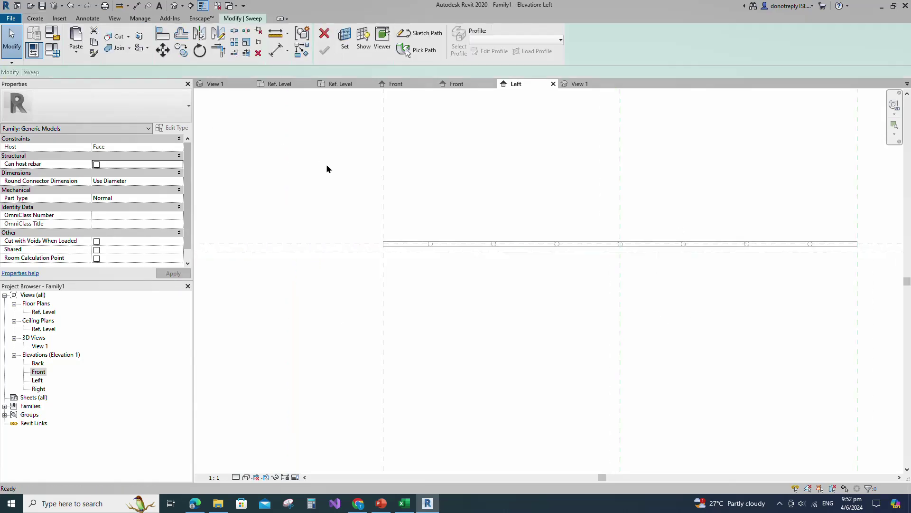
click(345, 48)
click(380, 261)
click(429, 307)
click(342, 245)
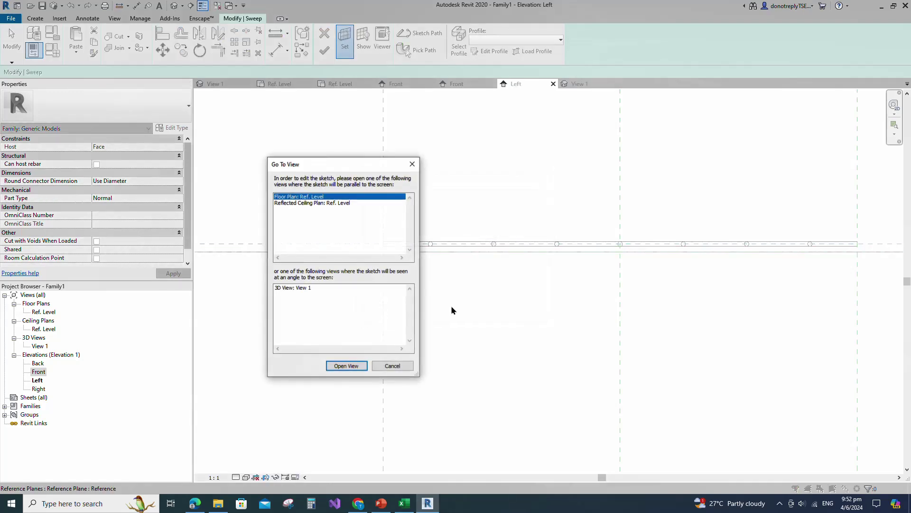
click(347, 366)
Step: Pick the innermost reference circle as the fourth sweep's path and finish the path sketch
scroll(619, 329, up, 1)
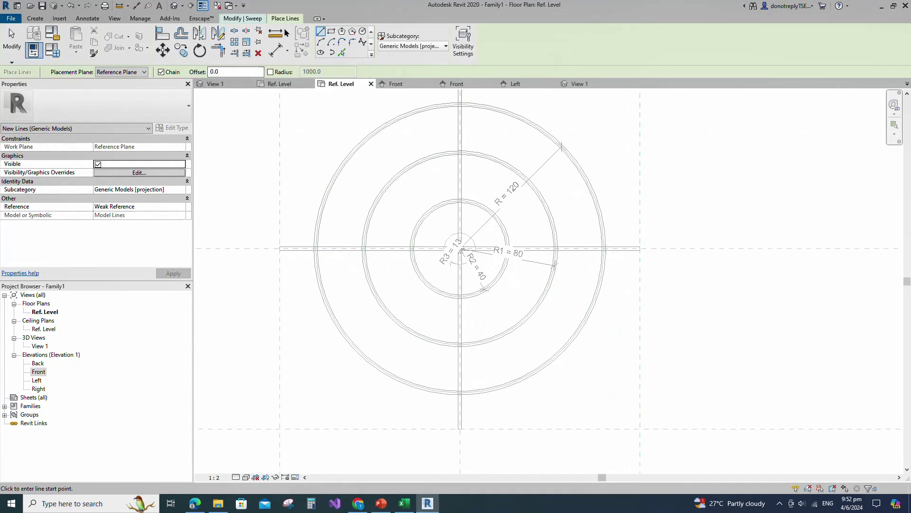
click(305, 37)
click(362, 53)
click(445, 240)
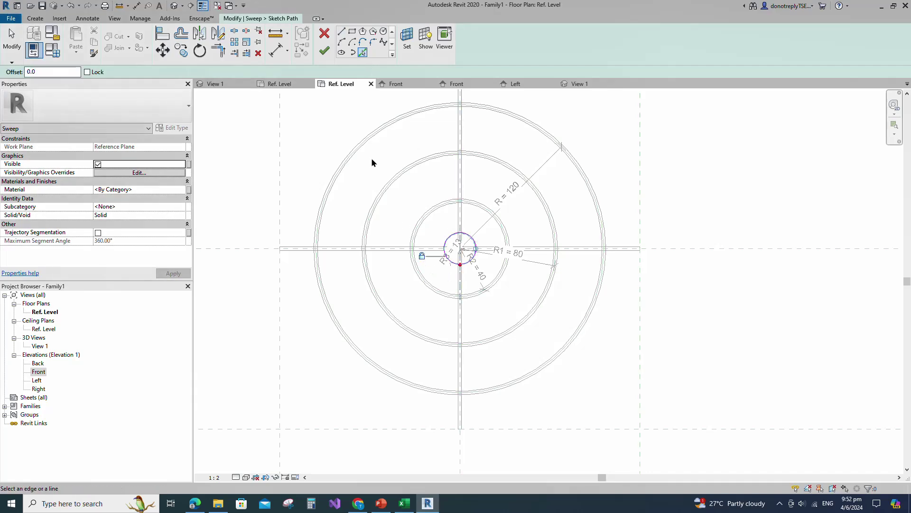
click(323, 55)
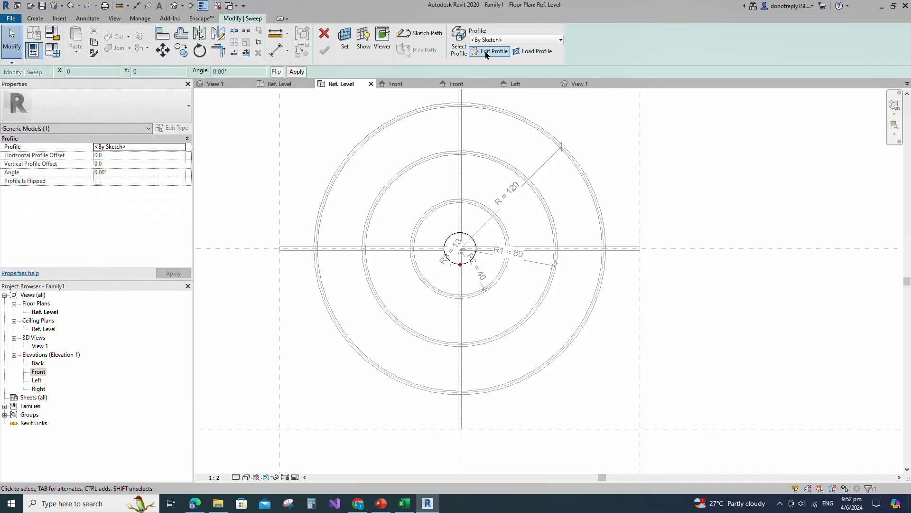
Step: Sketch a 1.5 mm radius circle profile for the innermost ring at the path's profile point in the Left elevation
click(485, 52)
click(357, 369)
scroll(704, 241, up, 8)
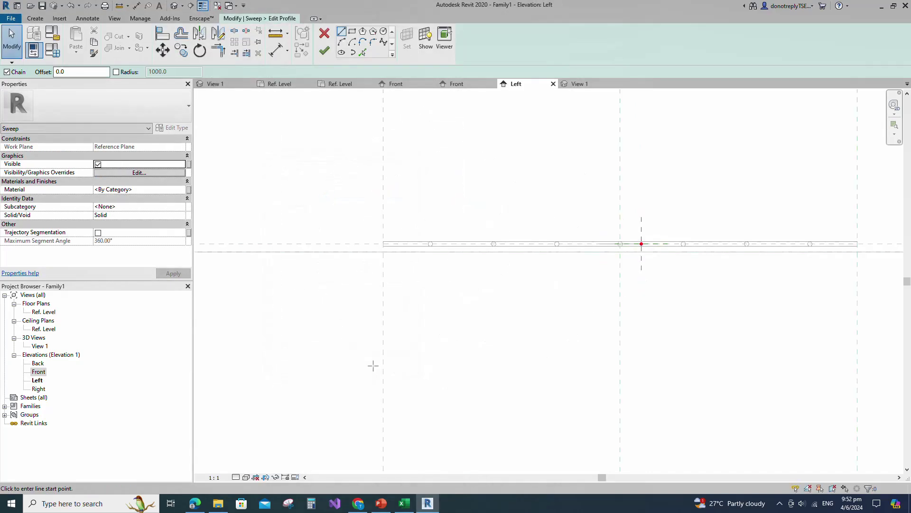
click(384, 33)
scroll(569, 250, up, 5)
click(512, 239)
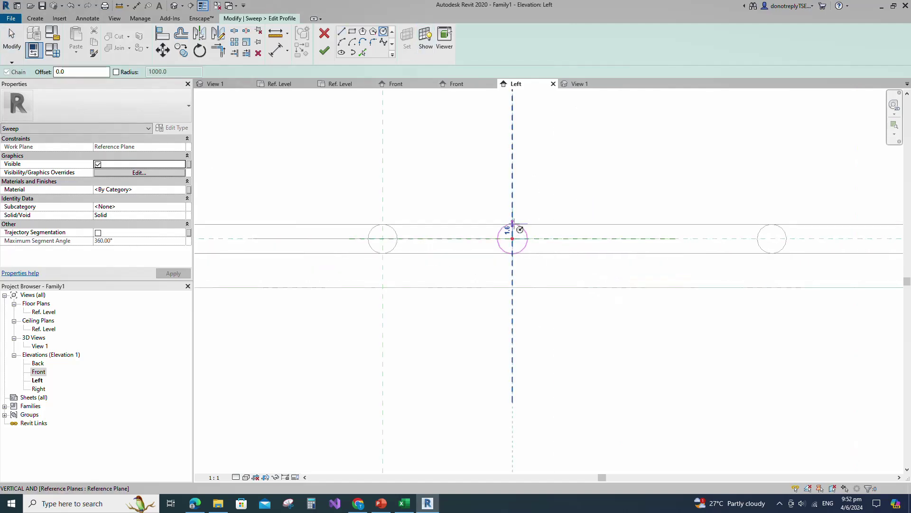
text(1)
key(Return)
scroll(514, 235, up, 3)
scroll(565, 281, down, 1)
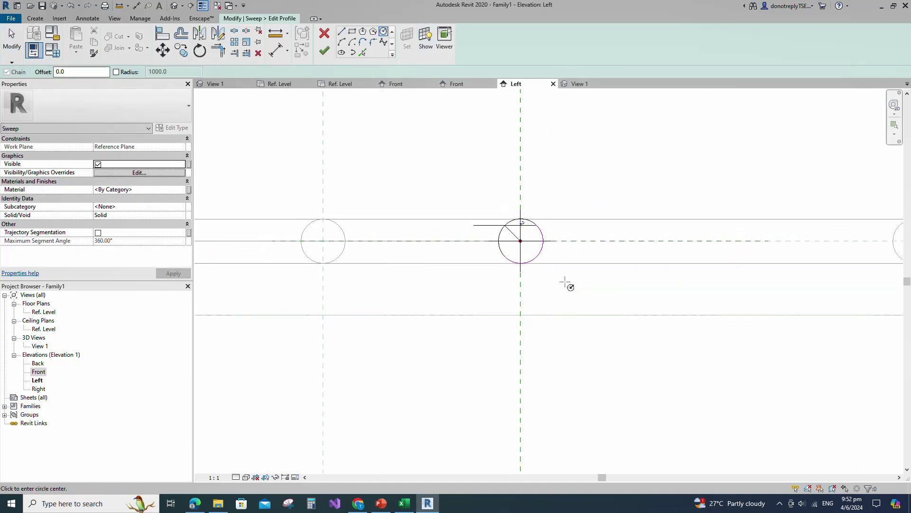
Step: Finish the innermost ring's profile and sweep, and view the whole mesh in the 3D view
key(Escape)
scroll(564, 283, down, 2)
click(324, 51)
click(325, 51)
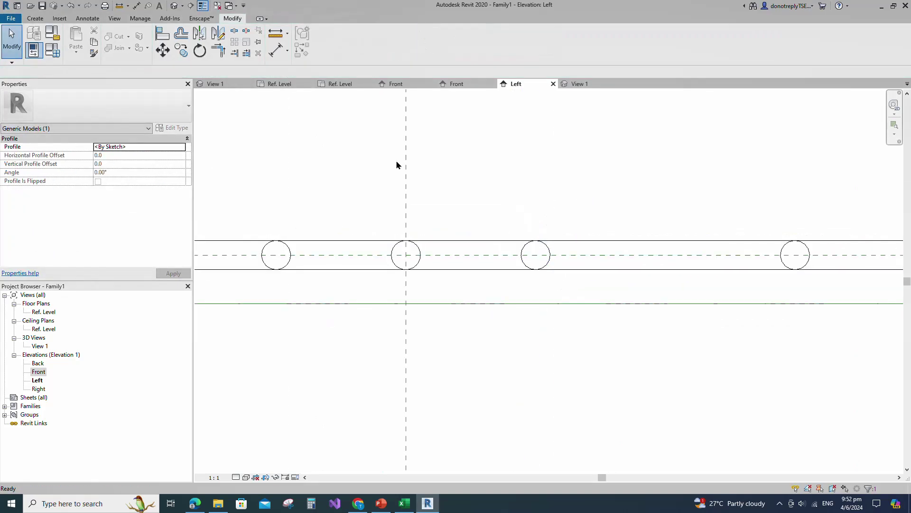
scroll(661, 352, down, 4)
double_click(40, 346)
scroll(587, 339, up, 4)
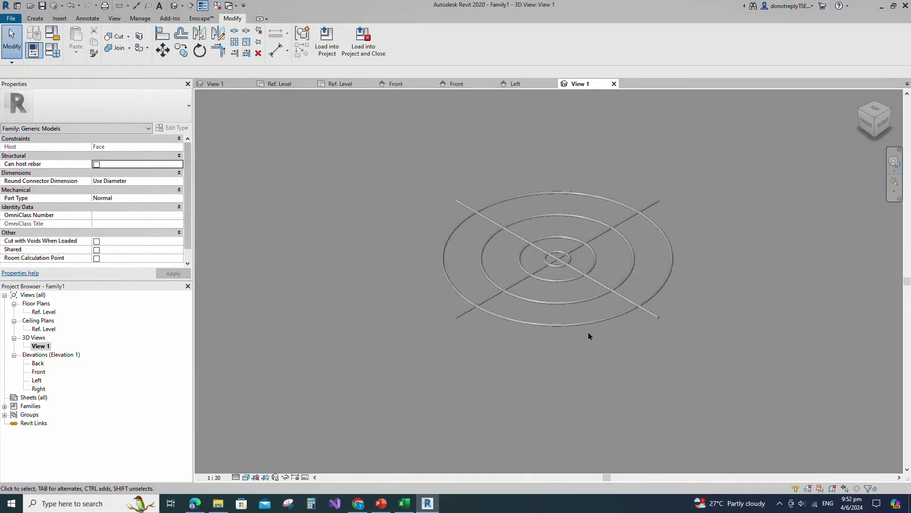
scroll(728, 311, down, 4)
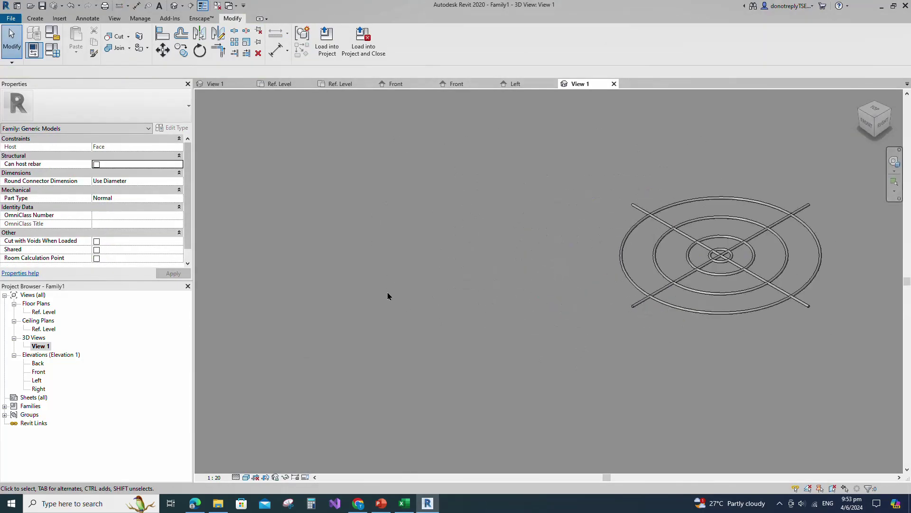
Step: Flex the family by applying a D value of 400 and resetting D to 300
click(52, 50)
click(141, 176)
text(400)
click(337, 436)
click(141, 175)
text(300)
click(336, 436)
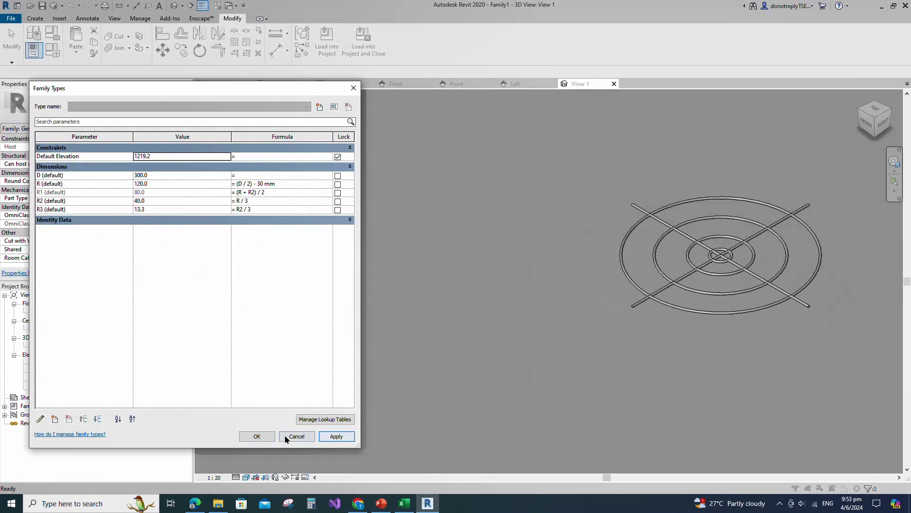
click(287, 437)
Step: Associate the material of all rods and rings with a new type parameter named Steel
drag(500, 190, 807, 390)
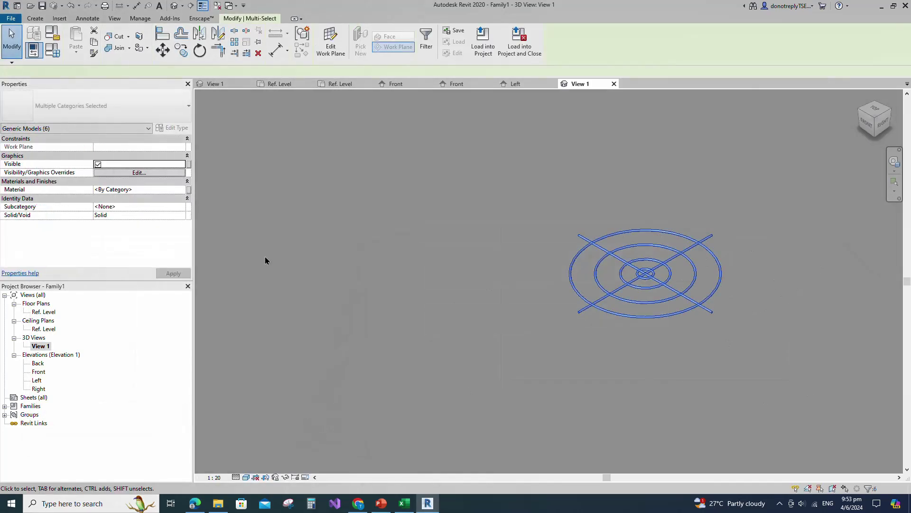
click(189, 190)
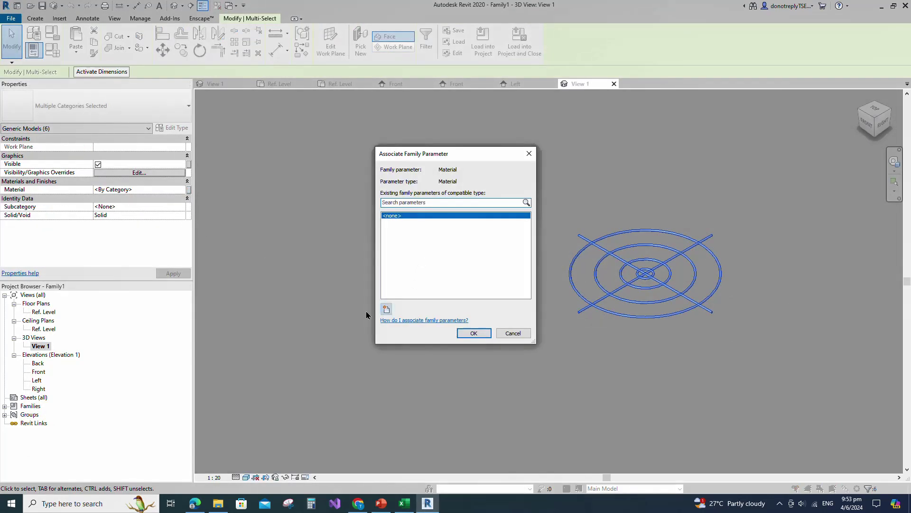
click(384, 310)
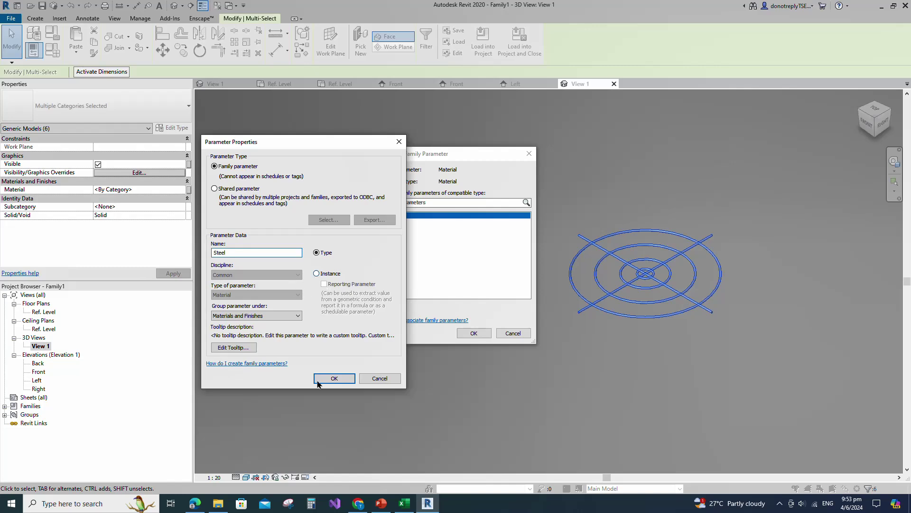
click(334, 378)
click(469, 332)
click(394, 376)
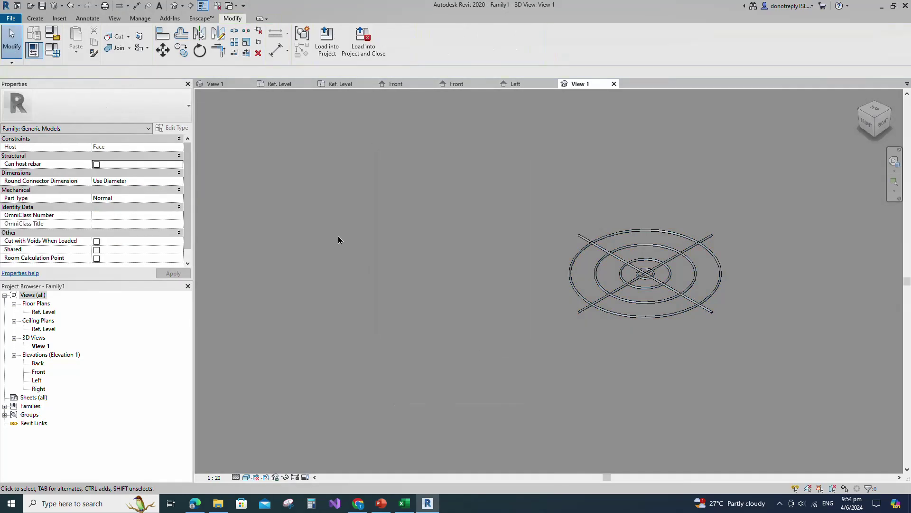
Step: Start a void extrusion in the Ref. Level floor plan and sketch a 12 mm radius circle at the mesh centre
double_click(43, 313)
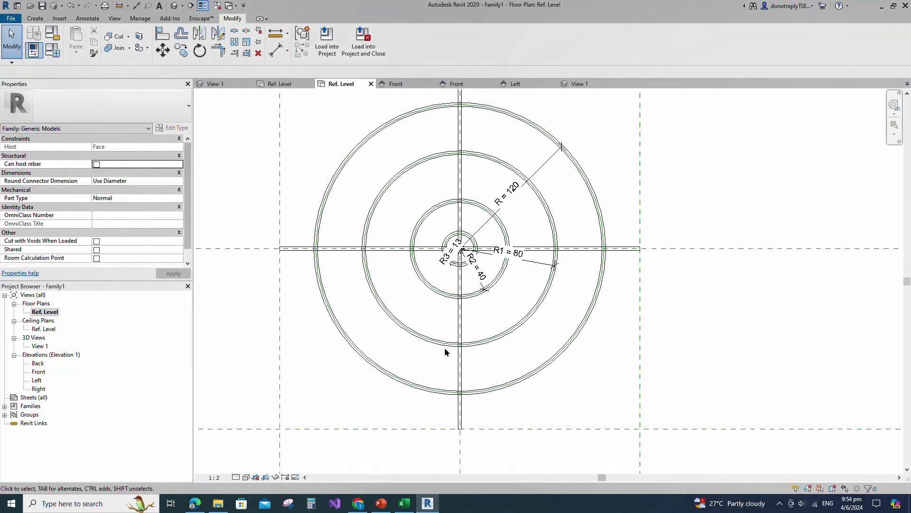
click(34, 19)
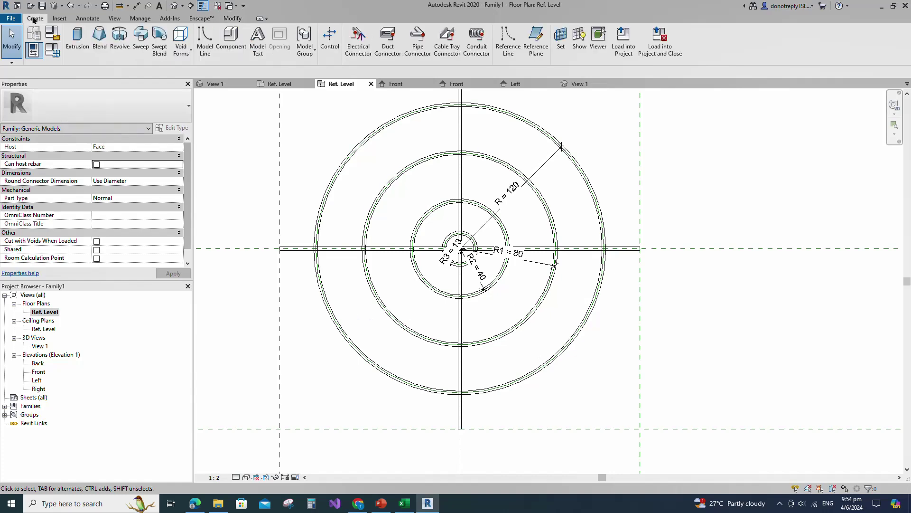
click(181, 43)
click(202, 68)
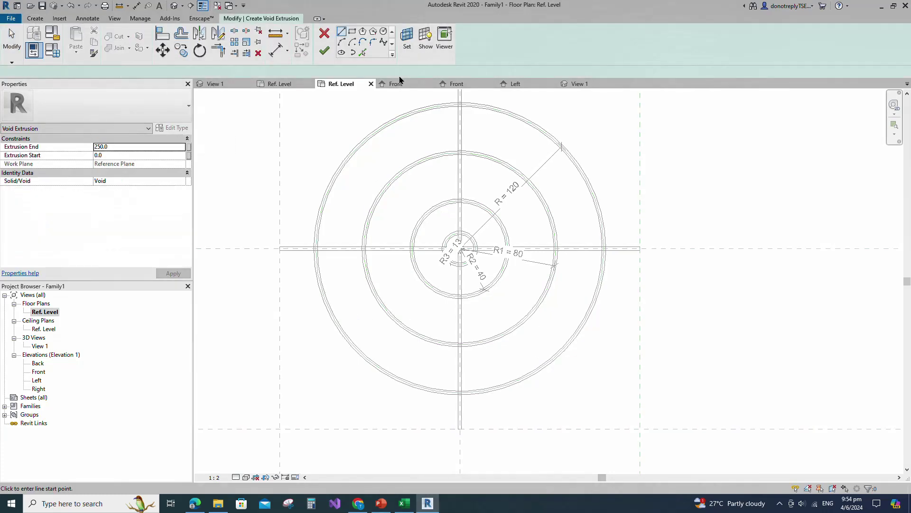
click(384, 34)
scroll(457, 255, up, 5)
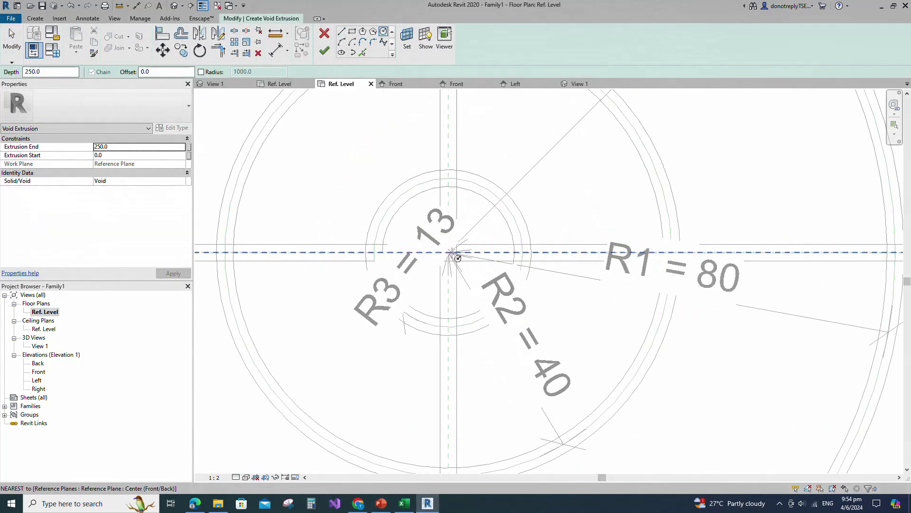
click(449, 254)
text(12)
key(Return)
Step: Make the void circle's radius dimension permanent, reposition it, and label it with a new instance parameter r
click(426, 288)
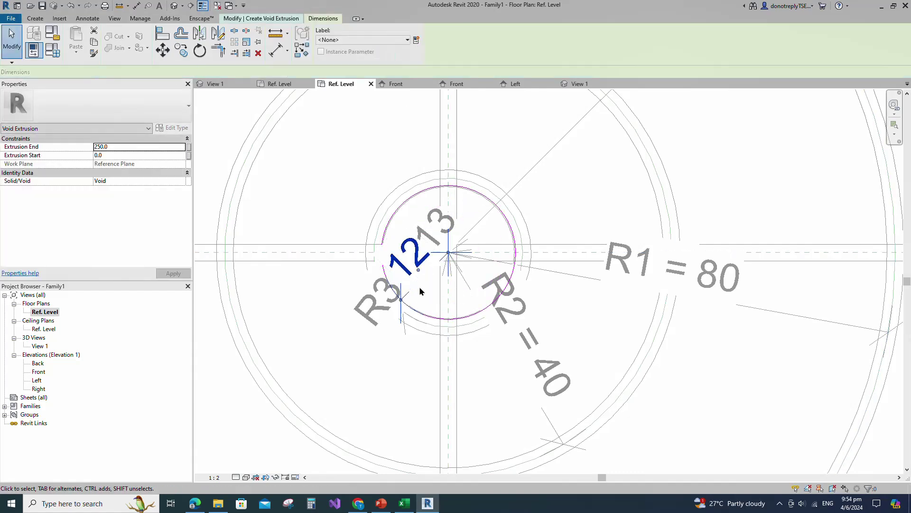
drag(425, 309, 415, 163)
scroll(612, 172, down, 2)
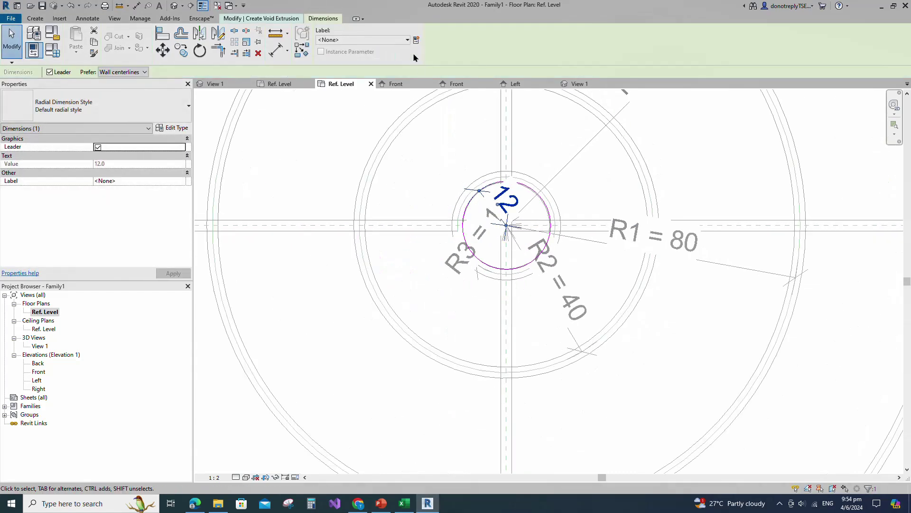
click(417, 40)
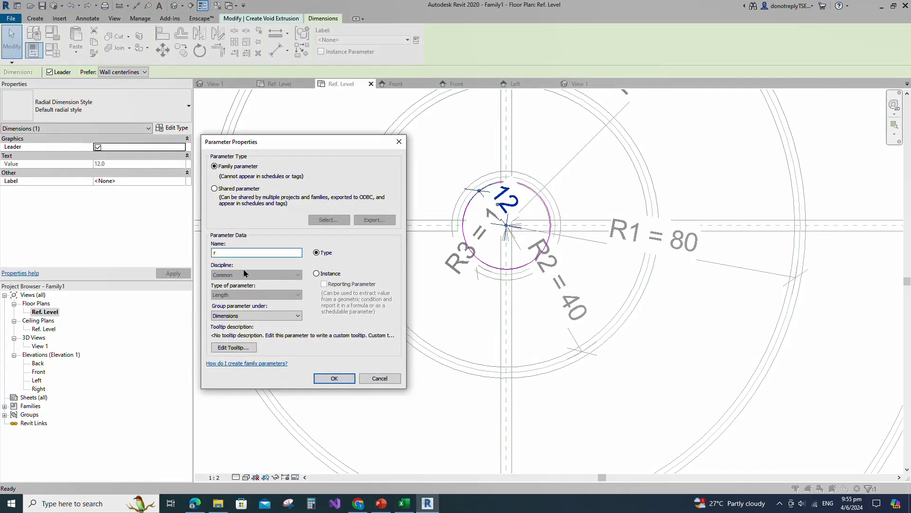
click(317, 274)
click(332, 378)
click(671, 378)
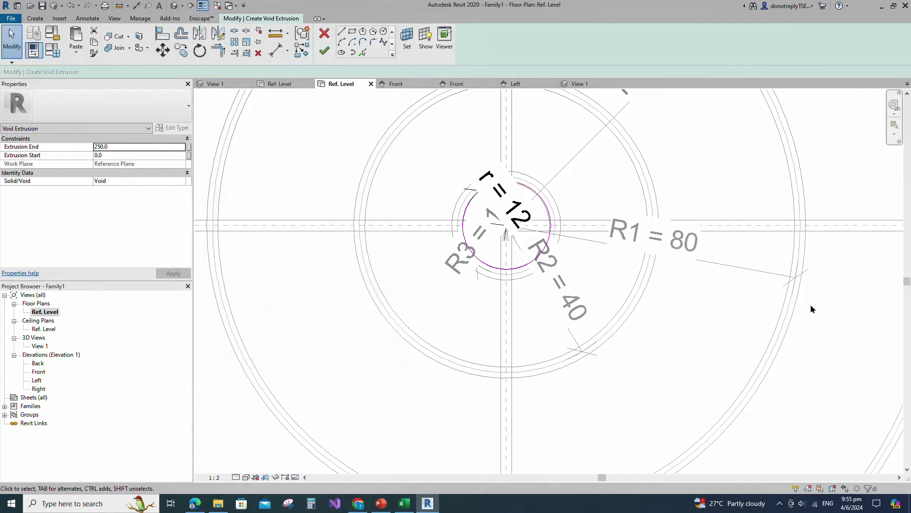
Step: Set the formula of parameter r to R3 - 1.5 mm and finish the void extrusion
scroll(811, 309, down, 2)
click(51, 51)
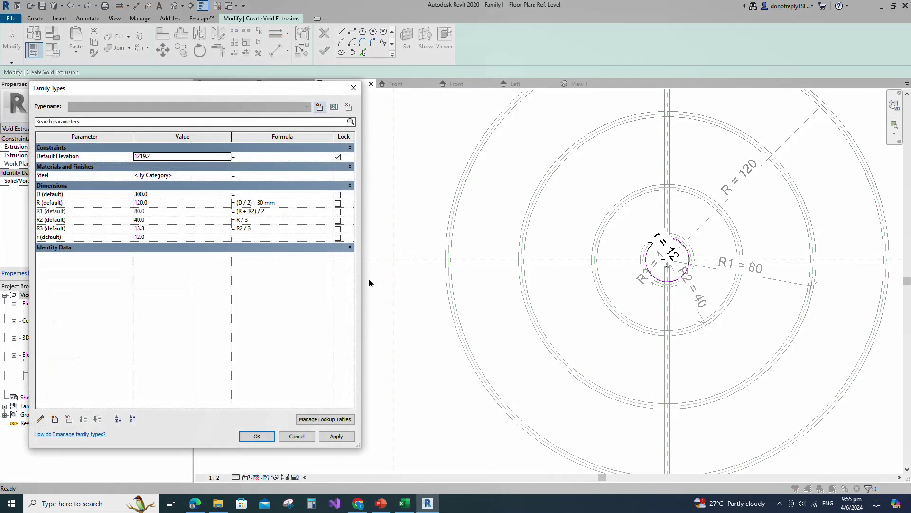
click(346, 440)
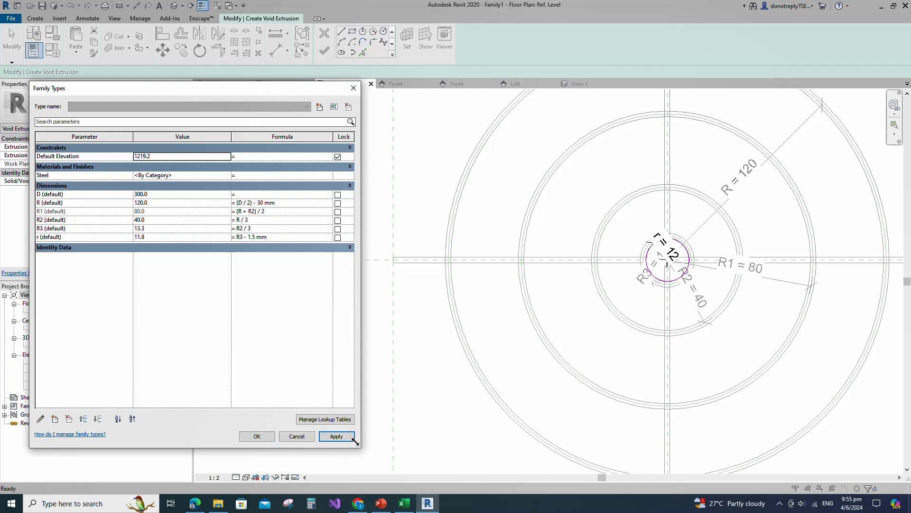
click(257, 436)
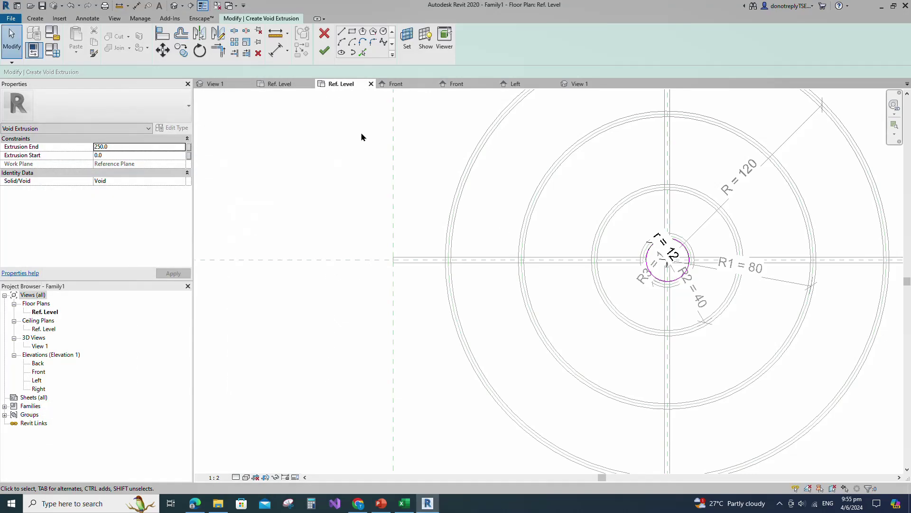
click(324, 53)
scroll(303, 169, down, 2)
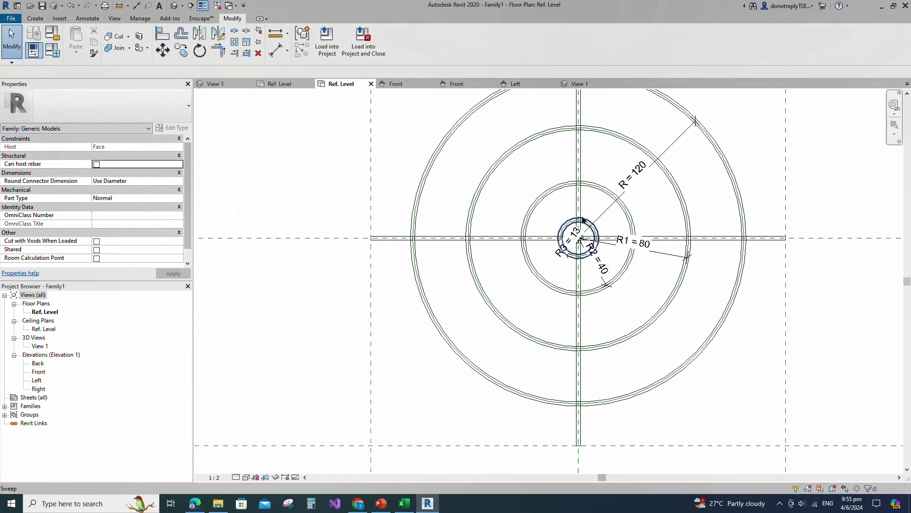
Step: In the Front elevation, extend the void extrusion's upper end above the rods and bring its lower end up near the reference level
double_click(39, 372)
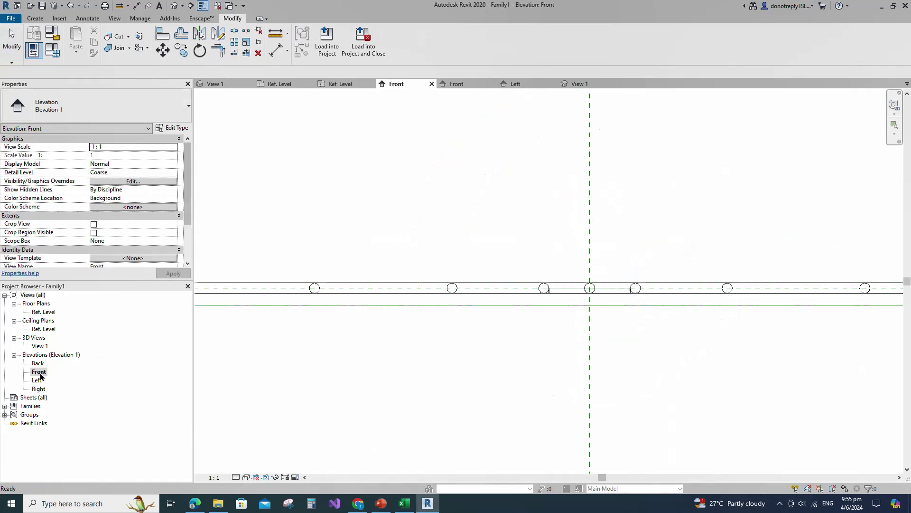
click(593, 294)
drag(590, 286, 589, 221)
scroll(551, 218, down, 4)
scroll(563, 434, down, 2)
drag(539, 421, 544, 262)
click(573, 333)
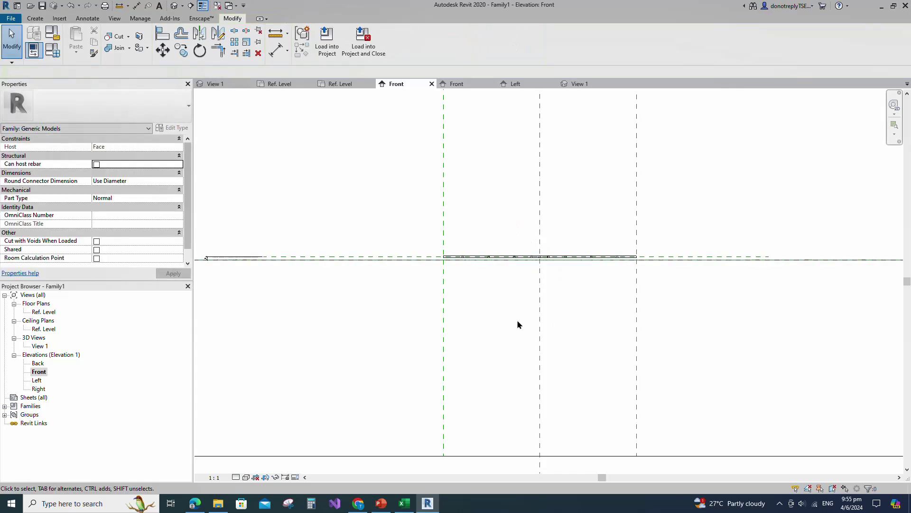
Step: In the 3D view, create a new material named Stainless Steel for the family's Steel material parameter
double_click(40, 346)
scroll(667, 260, up, 2)
scroll(714, 282, down, 2)
click(52, 50)
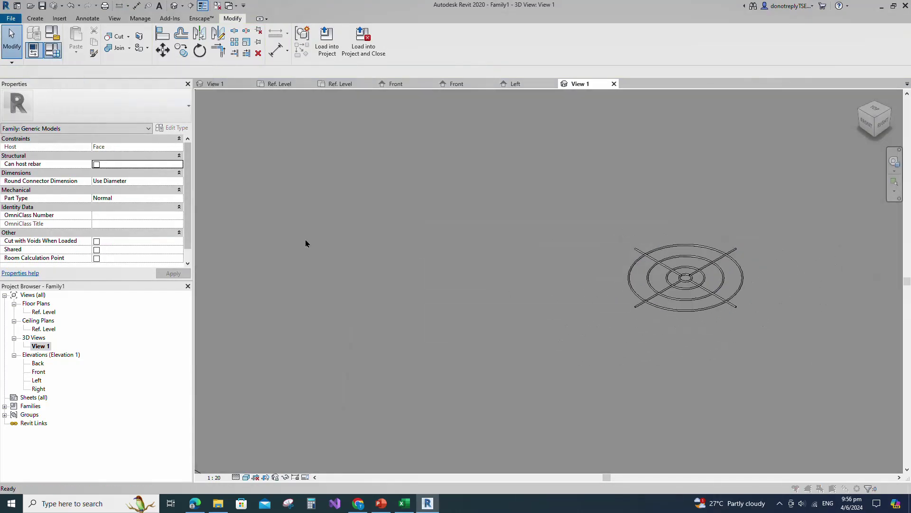
click(223, 175)
click(228, 175)
click(126, 372)
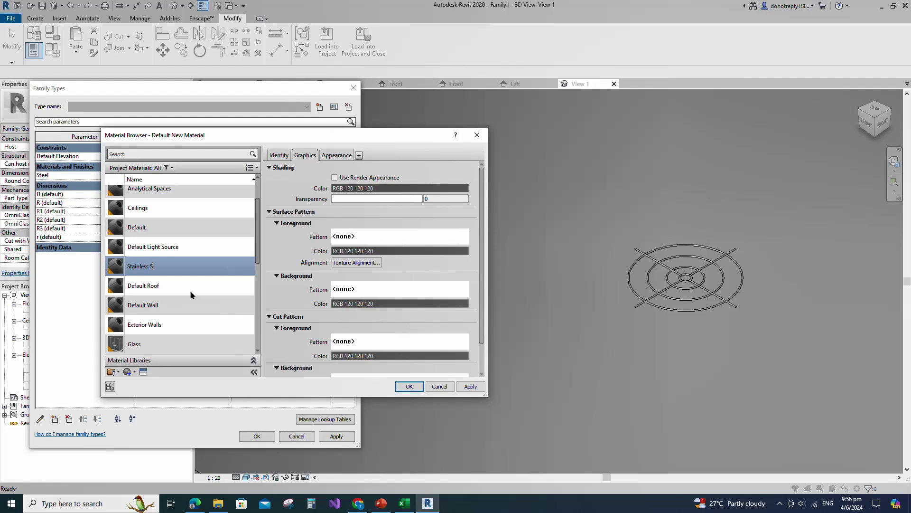
click(468, 386)
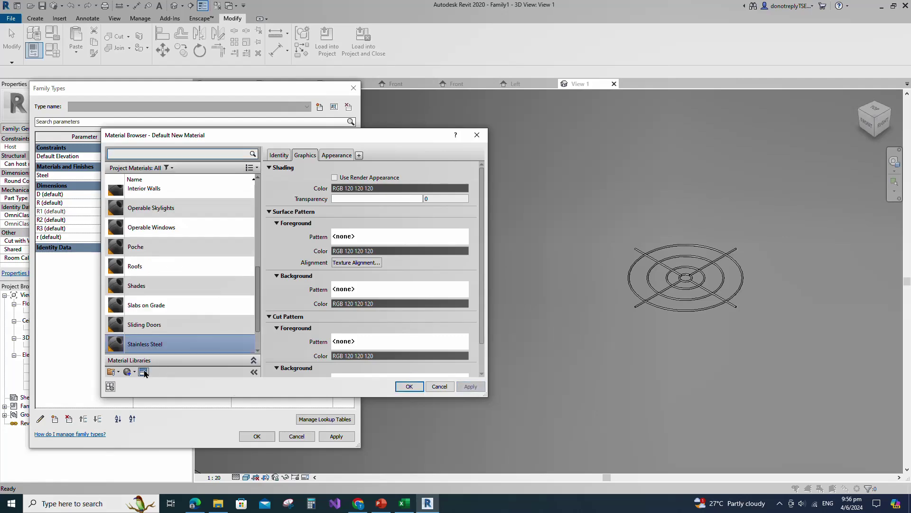
Step: Give the Stainless Steel material the Stainless Steel - Polished appearance asset from the Metal: Stainless library
click(143, 372)
click(441, 250)
scroll(475, 284, down, 3)
click(474, 290)
scroll(475, 294, down, 2)
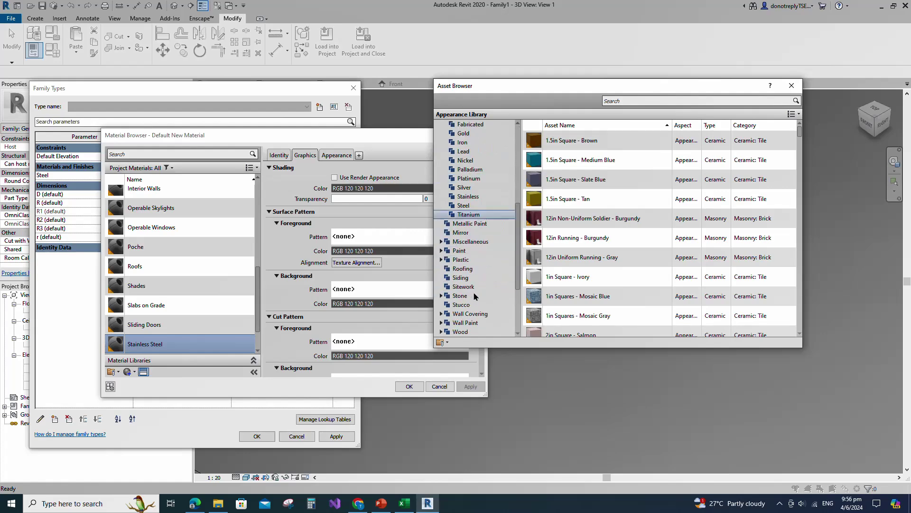
click(468, 196)
scroll(664, 266, down, 5)
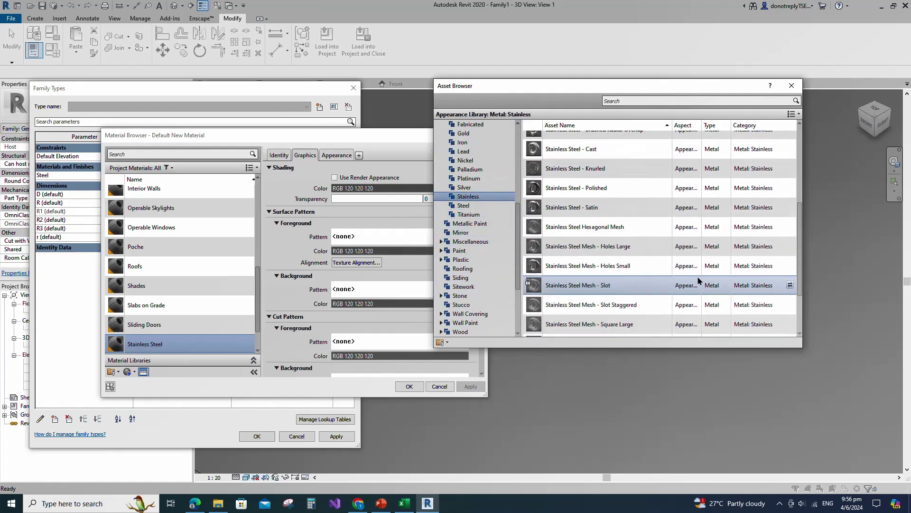
scroll(698, 280, up, 2)
click(790, 226)
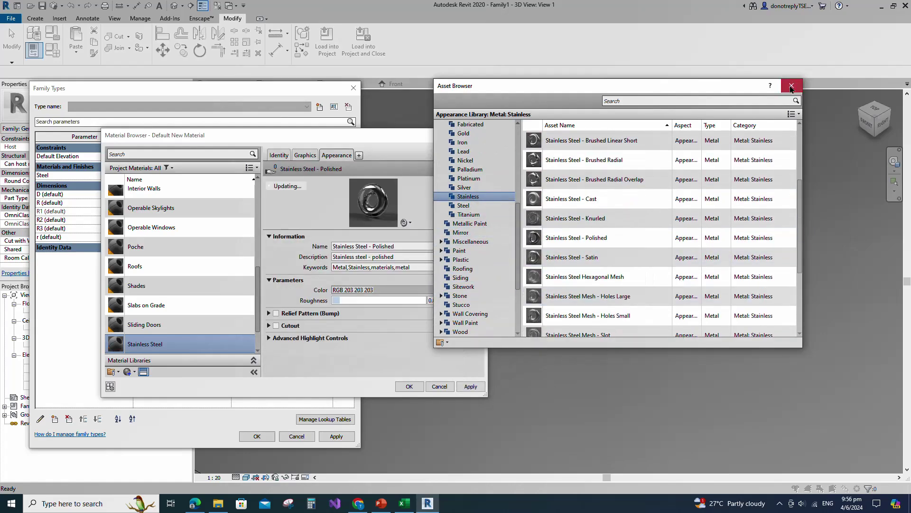
click(791, 86)
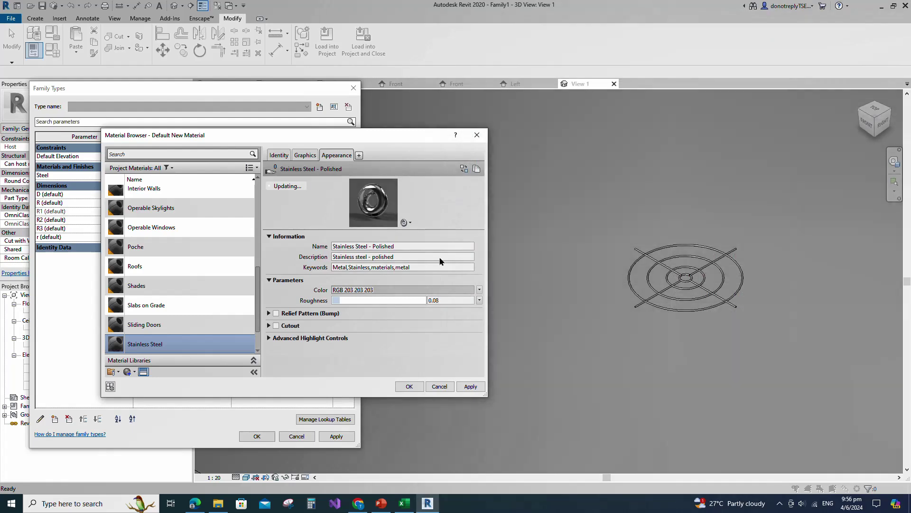
Step: Make the Stainless Steel shading use its render appearance and assign the material to the Steel parameter
click(304, 156)
click(305, 155)
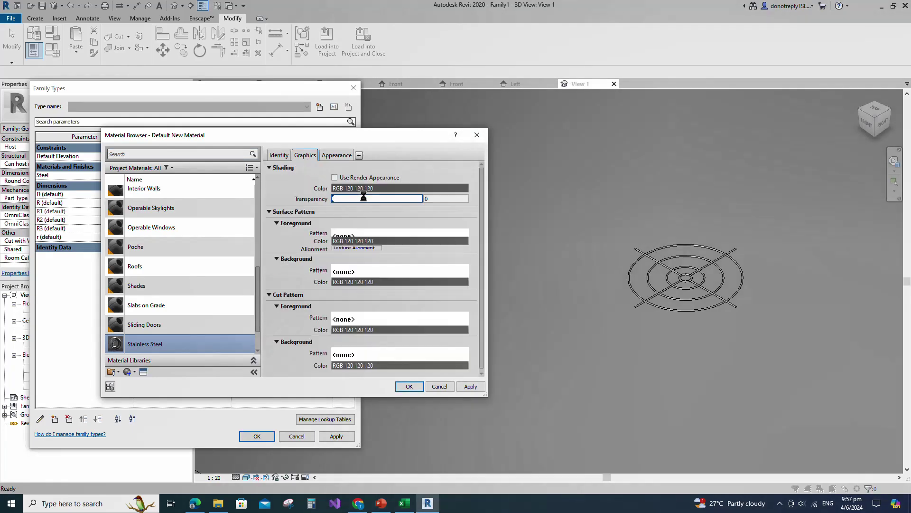
click(335, 177)
click(470, 386)
click(407, 388)
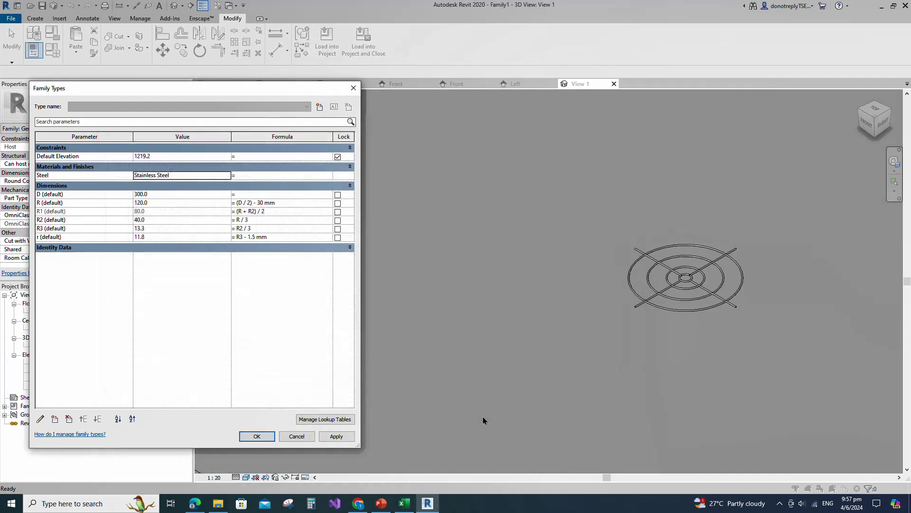
click(256, 436)
Step: Change the 3D view's visual style to display the mesh with its material
click(246, 477)
click(266, 467)
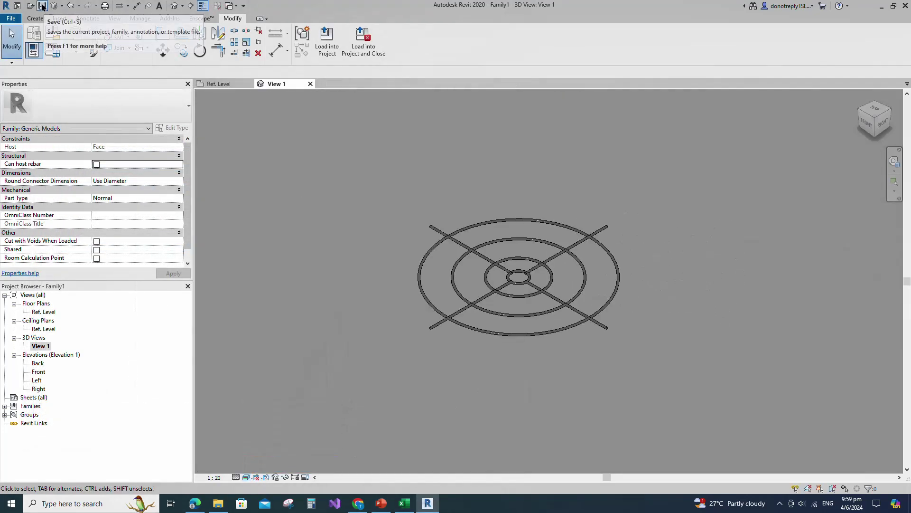
Step: Save the mesh family as Fan Guard in the Documents folder
key(ctrl+s)
click(269, 223)
text(Fan )
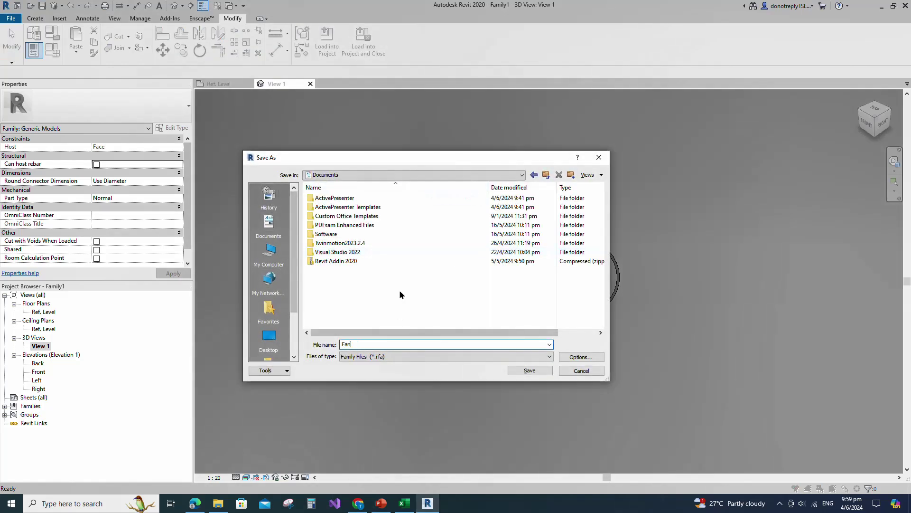
text(Guard)
click(529, 371)
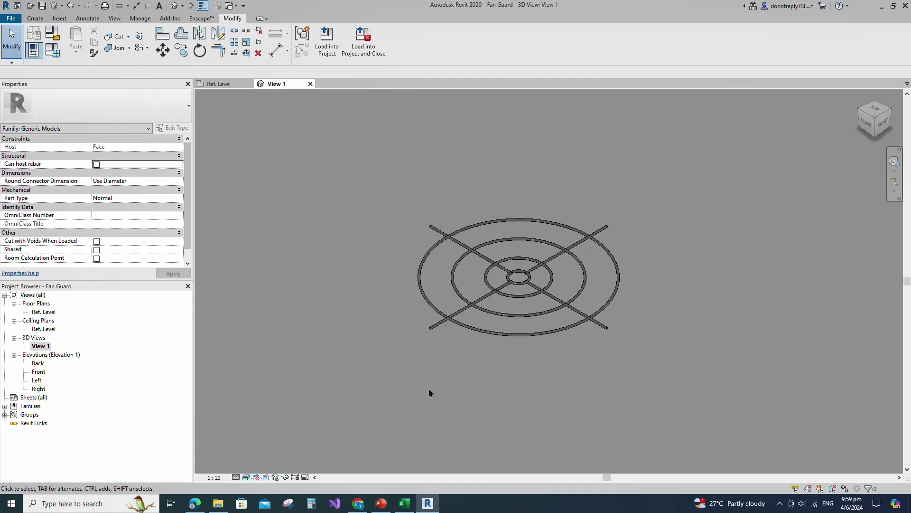
Step: Create a new family from the Metric Mechanical Equipment template
click(10, 18)
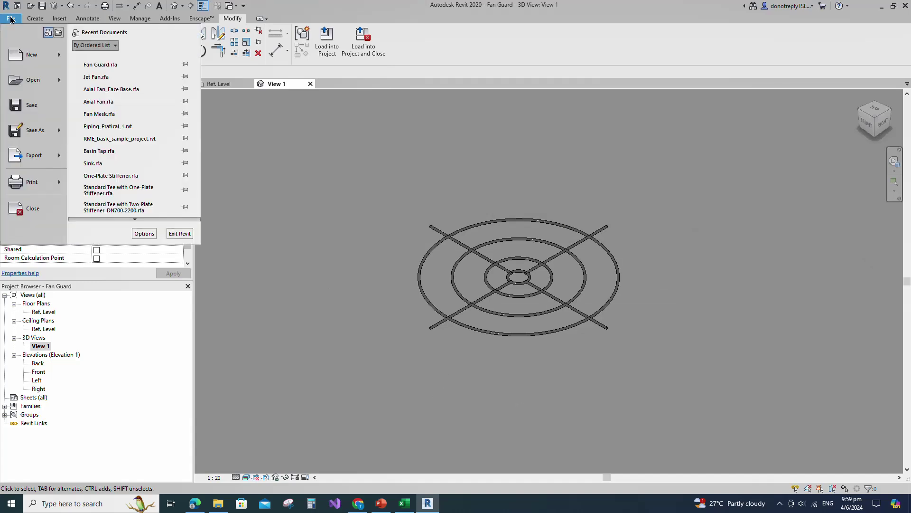
mouse_move(33, 55)
click(107, 83)
scroll(237, 216, down, 10)
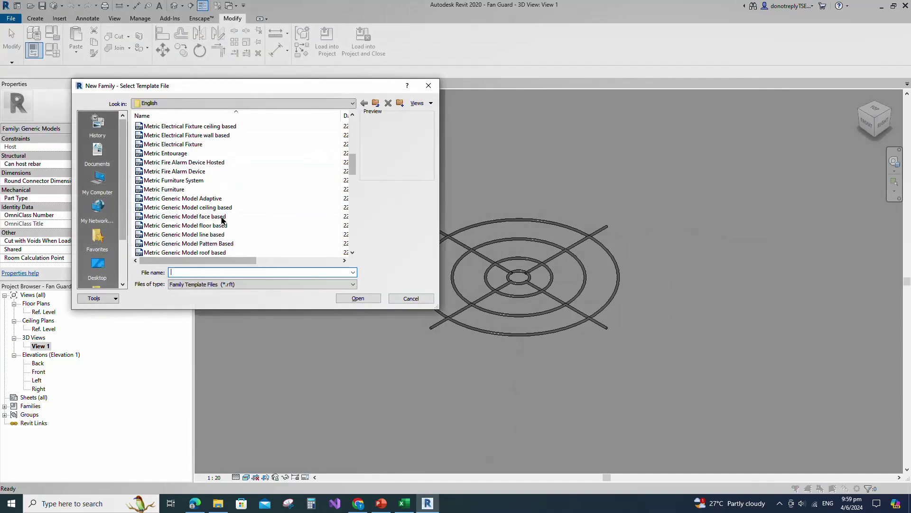
scroll(247, 219, down, 2)
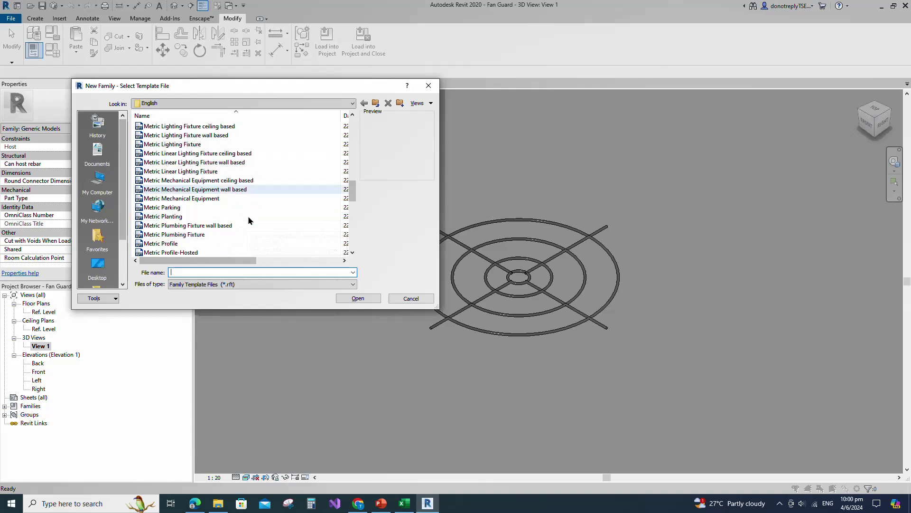
click(206, 199)
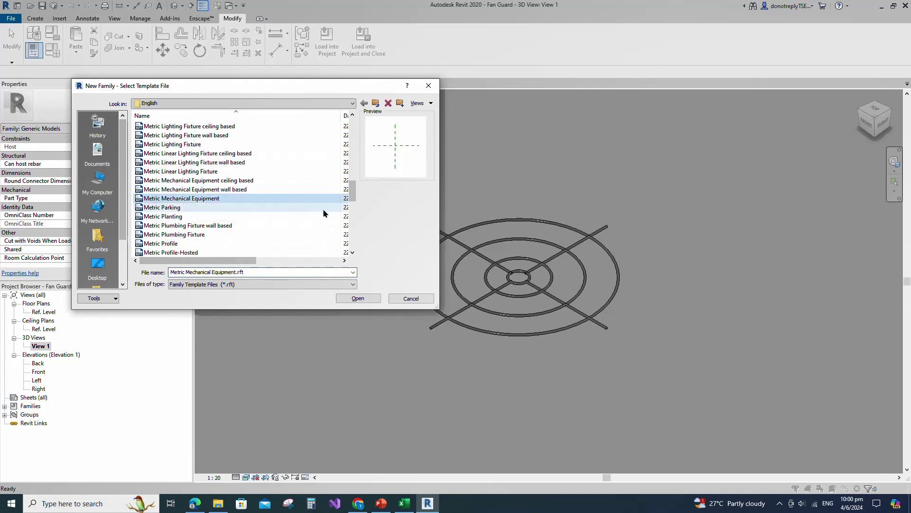
click(359, 298)
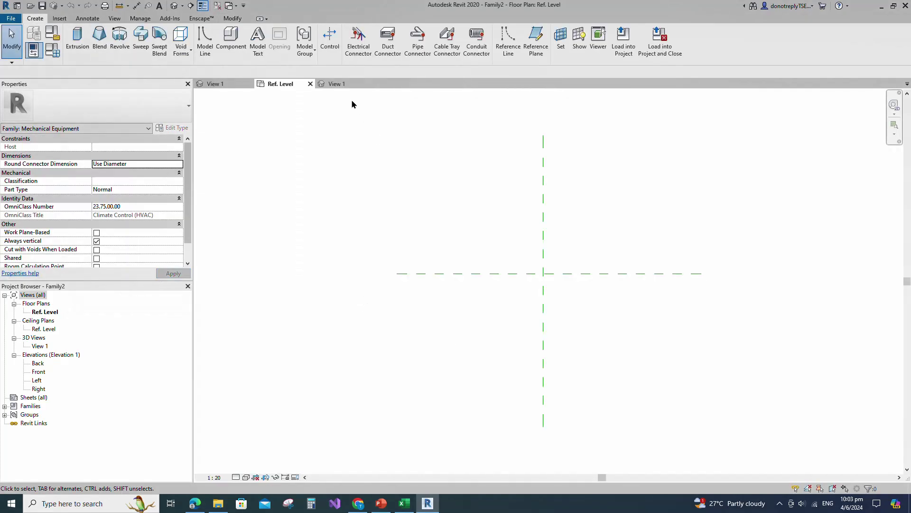
Step: Switch to the 3D view of the Axial Fan_Face Base family and load that family into Family2
click(337, 84)
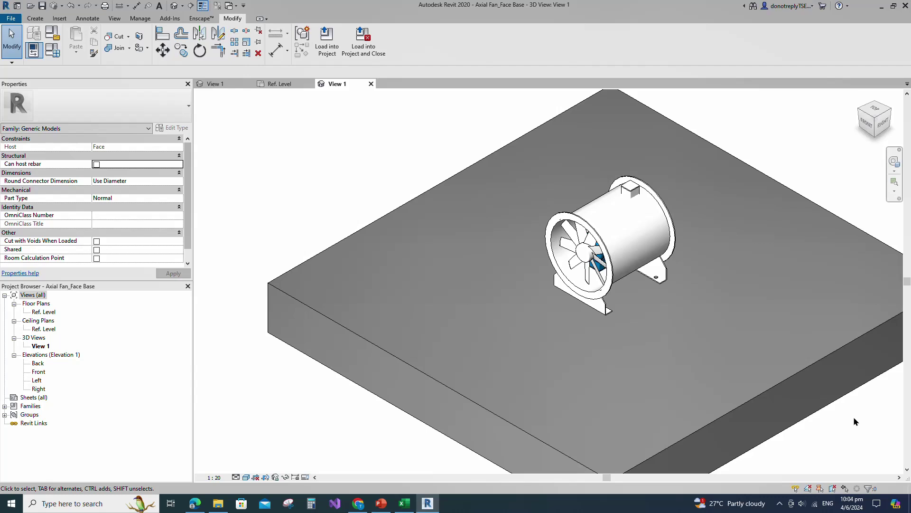
shift+middle_drag(854, 421, 388, 258)
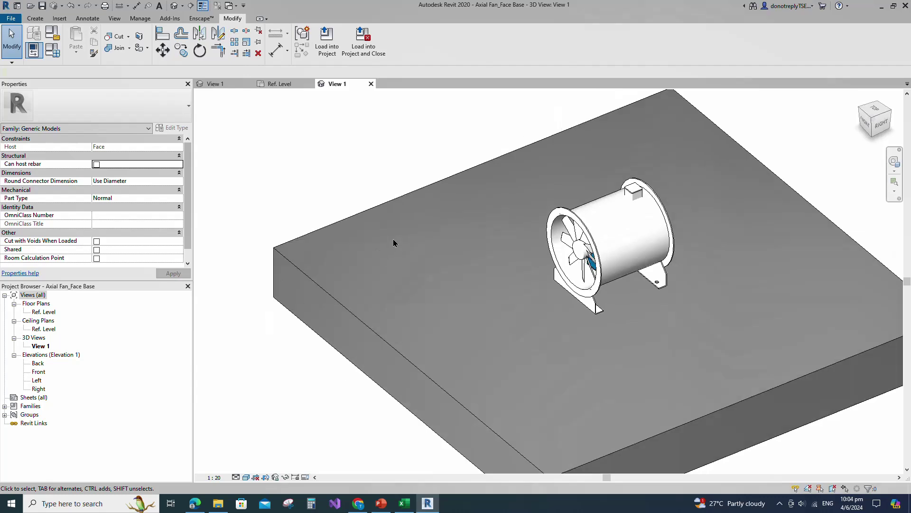
click(327, 39)
click(444, 320)
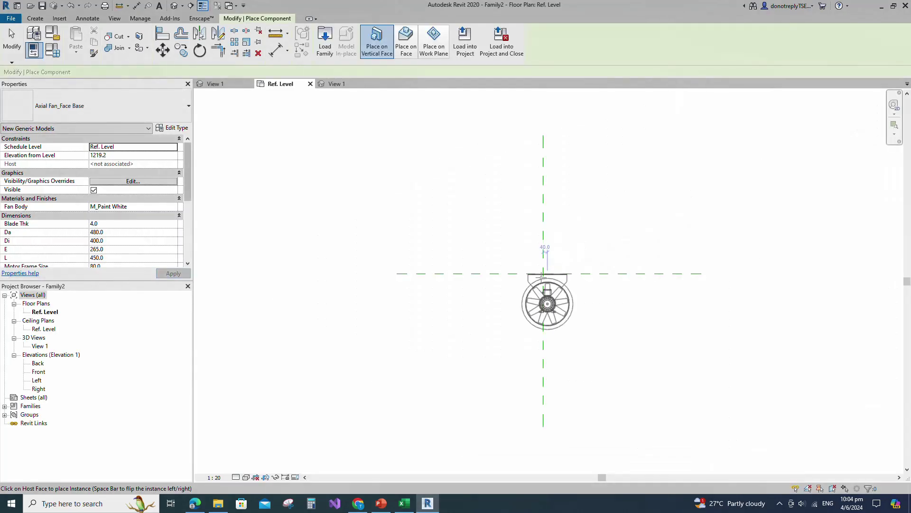
Step: Place the axial fan on the Ref. Level work plane at the intersection of the centre reference planes, rotated with its axis horizontal
click(433, 40)
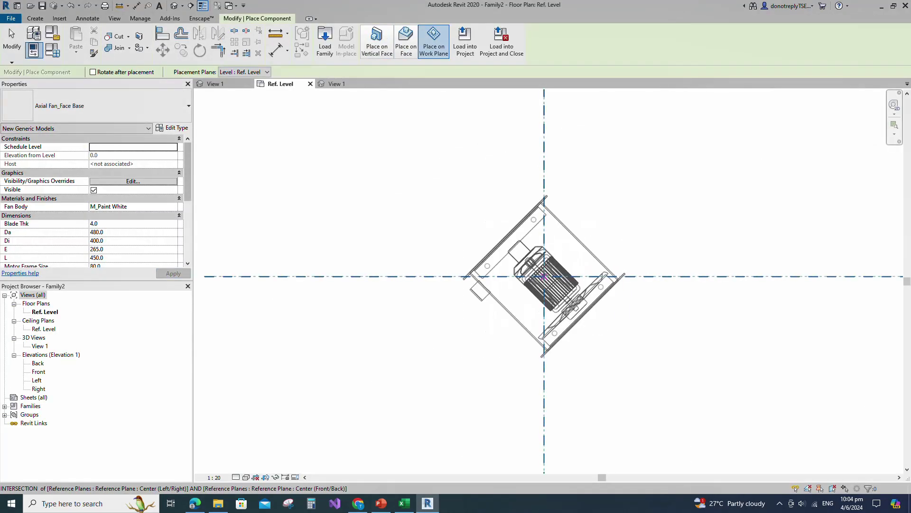
key(space)
click(544, 276)
key(Escape)
key(Escape)
key(a)
key(l)
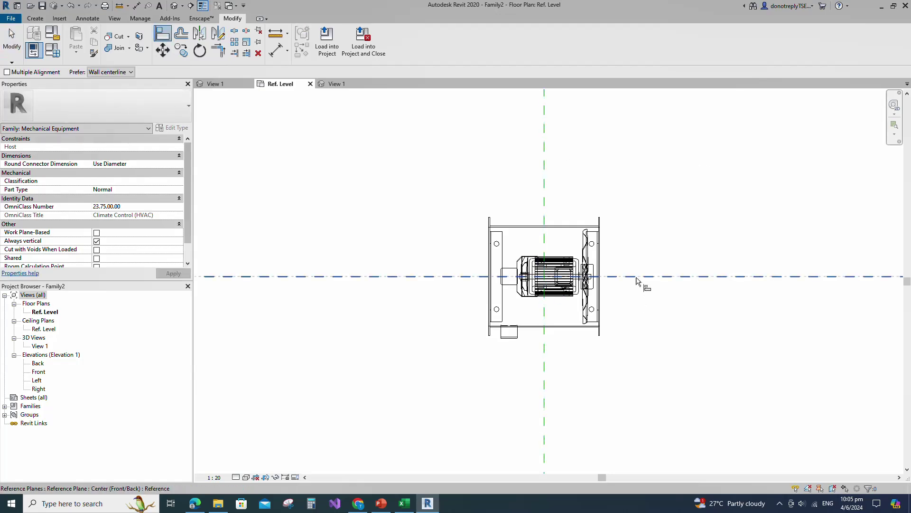
key(Escape)
key(Escape)
Step: In the Front elevation, mirror the axial fan about the Ref. Level and delete the original above it
scroll(403, 177, down, 2)
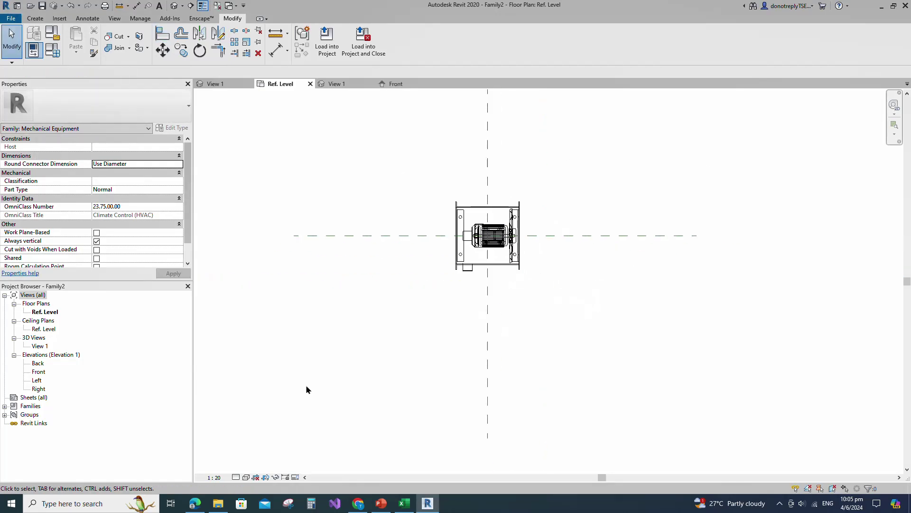
double_click(38, 372)
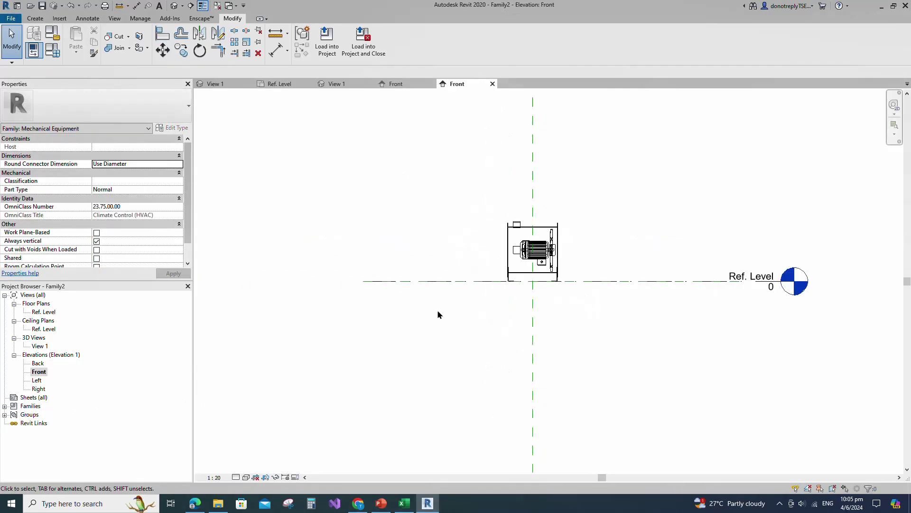
click(546, 240)
key(m)
key(m)
click(615, 276)
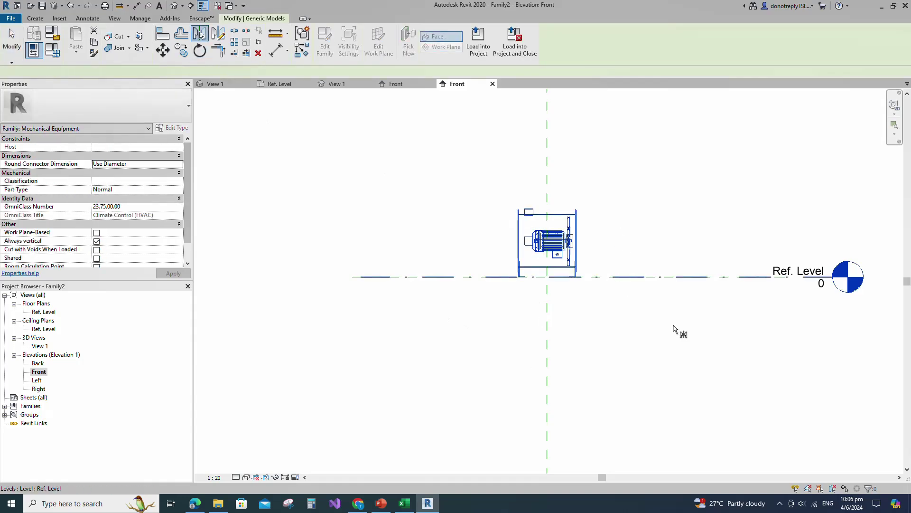
key(Delete)
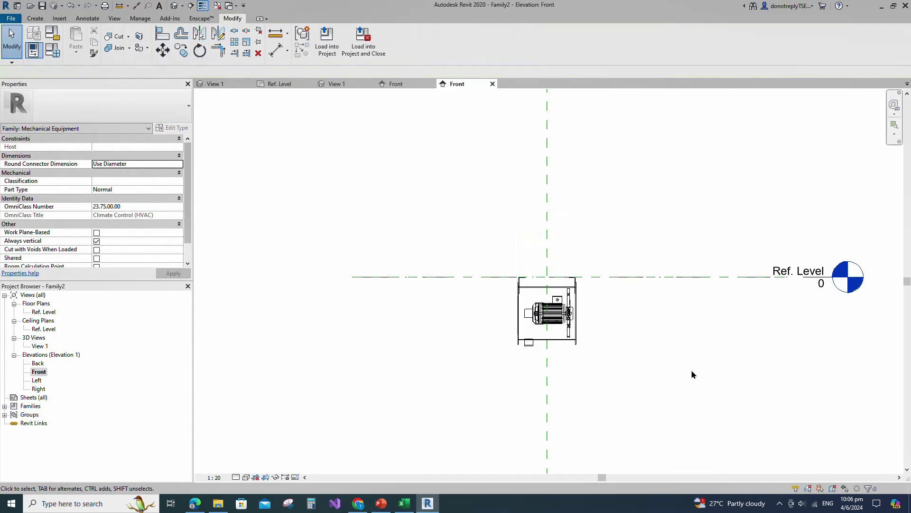
Step: Edit the mirrored fan's work plane by picking the Ref. Level as its plane
click(569, 313)
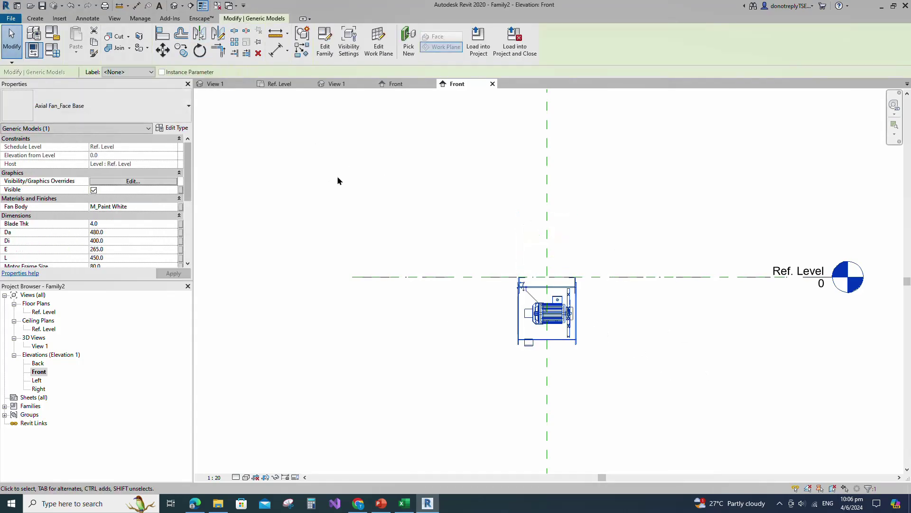
click(378, 42)
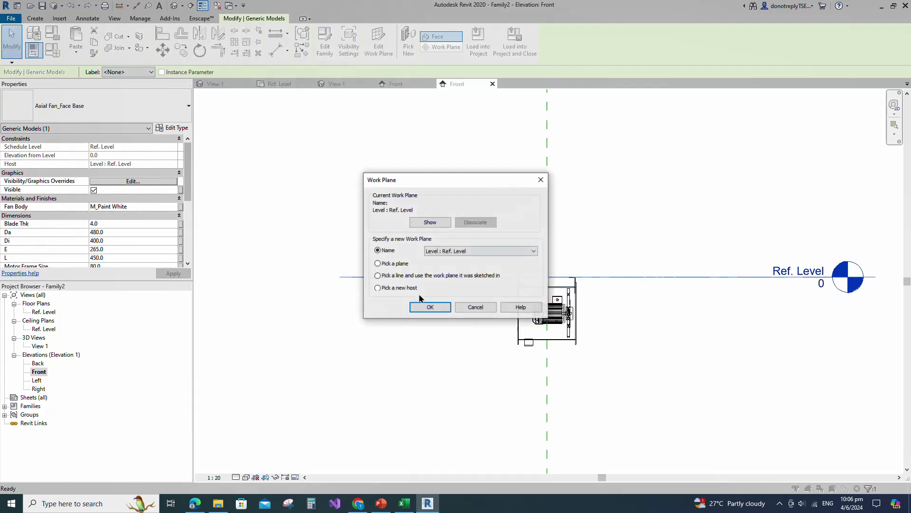
click(378, 264)
click(430, 307)
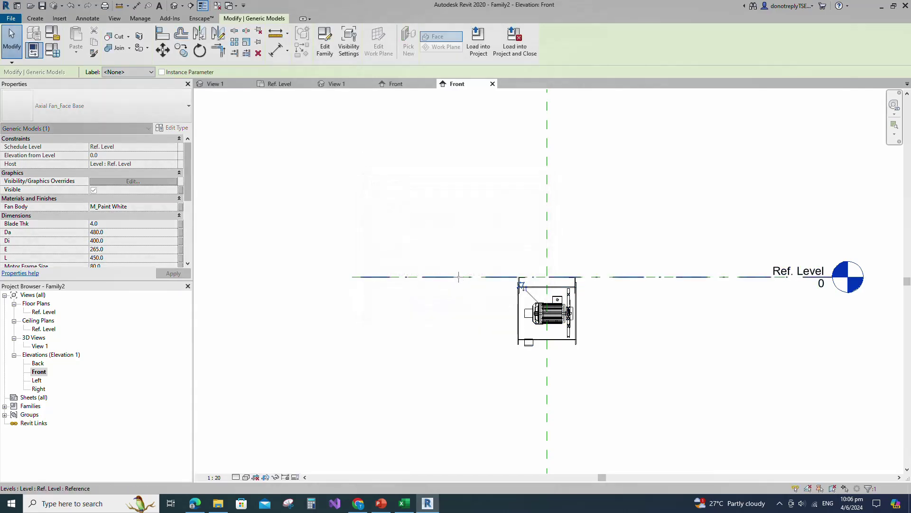
click(451, 341)
scroll(540, 368, down, 1)
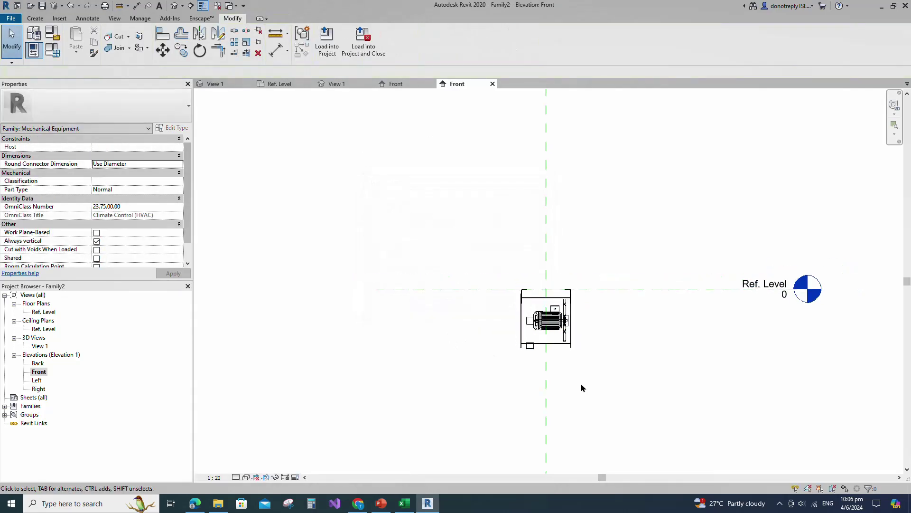
Step: Associate the fan's Da dimension with a new type parameter named Da
click(528, 342)
scroll(143, 234, down, 1)
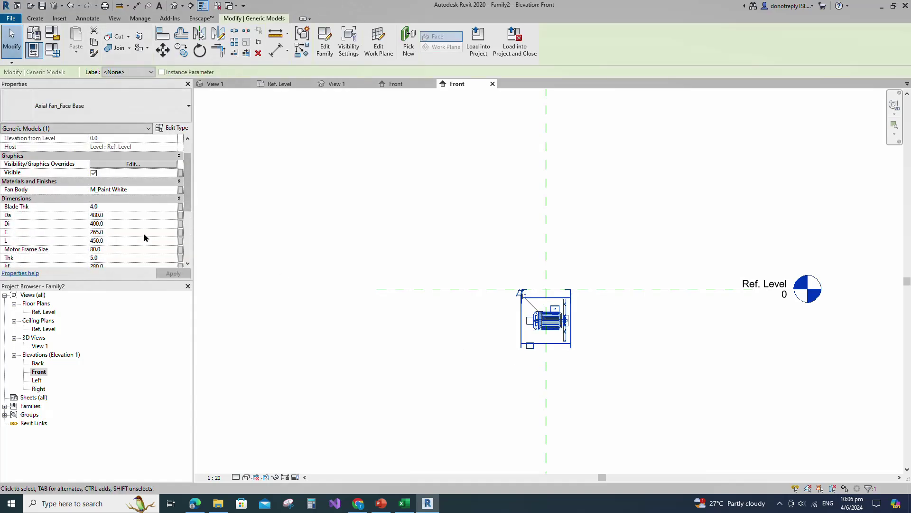
click(181, 215)
click(386, 313)
text(Da)
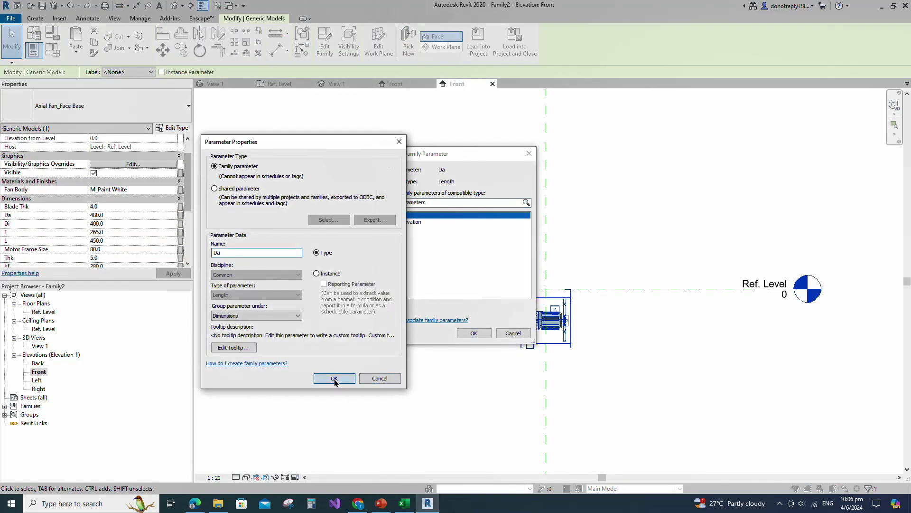
click(334, 377)
click(473, 333)
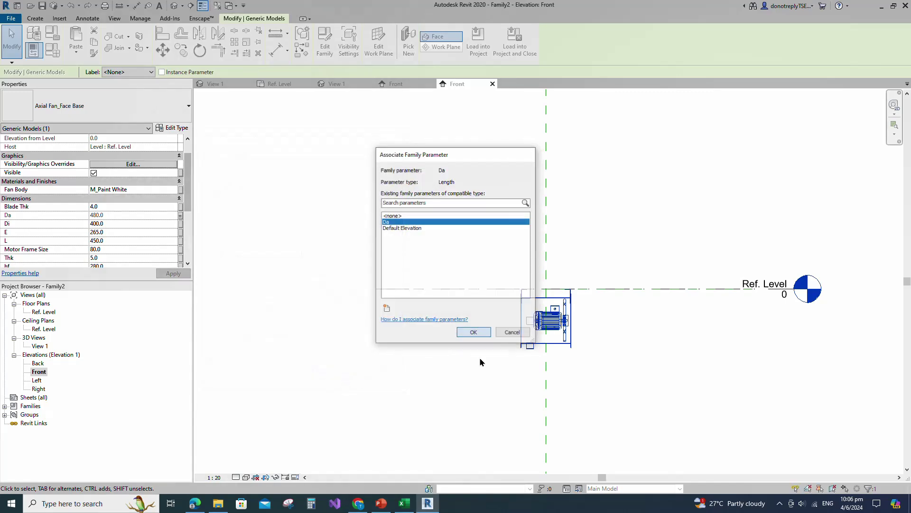
Step: Associate the fan's Di dimension with a new type parameter named Di
click(181, 224)
click(386, 314)
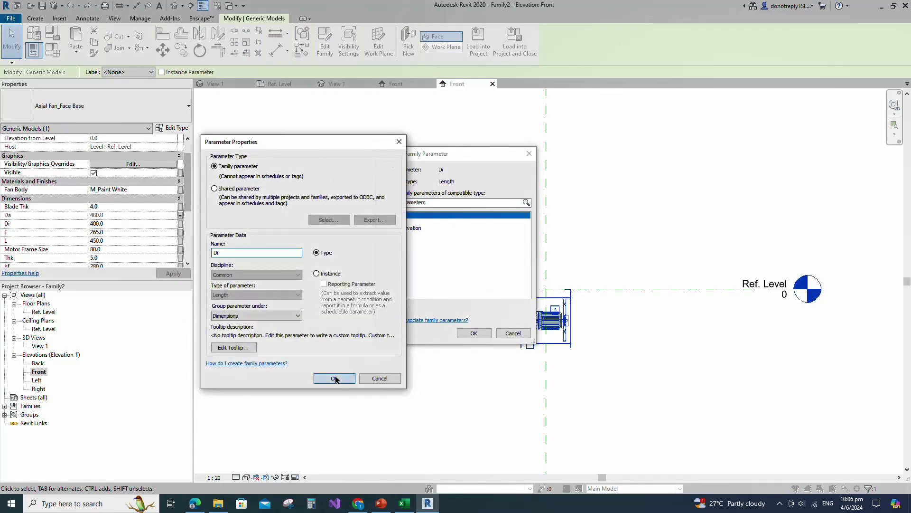
click(334, 378)
click(473, 333)
Step: Associate the fan's E dimension with a new type parameter named E
click(180, 232)
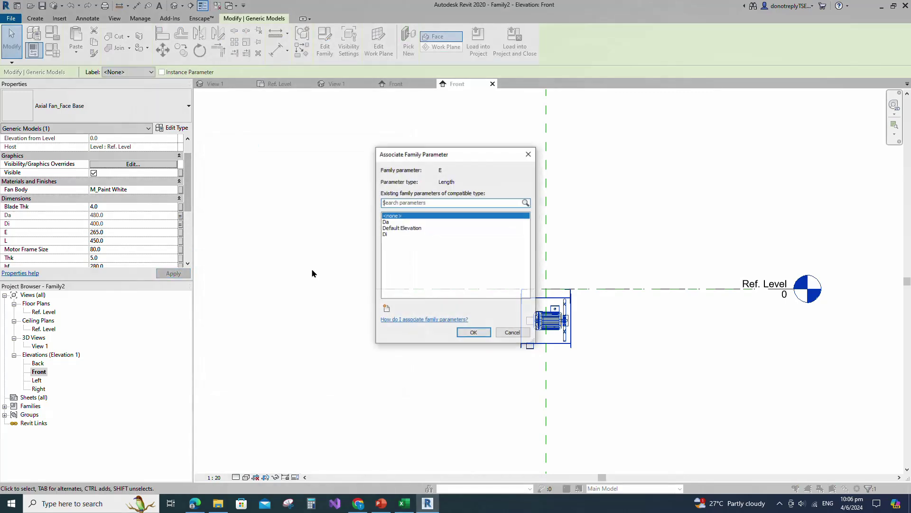
click(385, 313)
text(E)
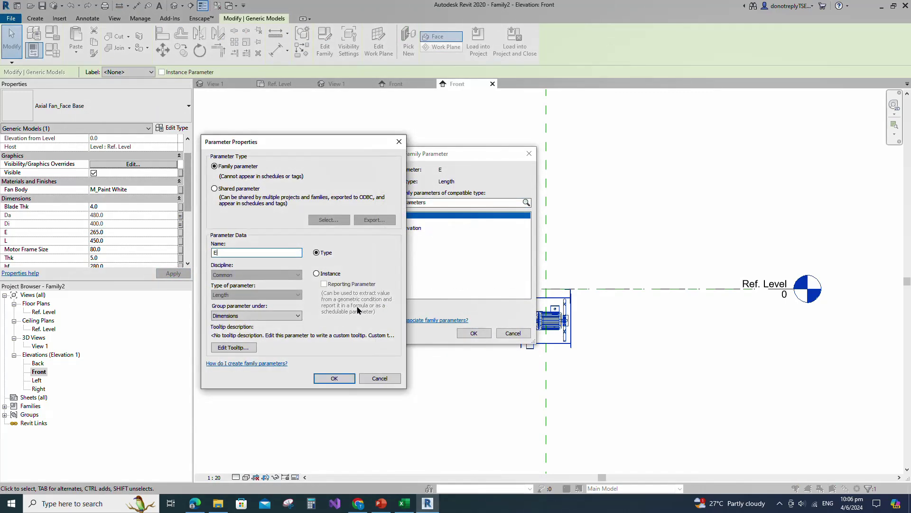
click(334, 378)
click(474, 333)
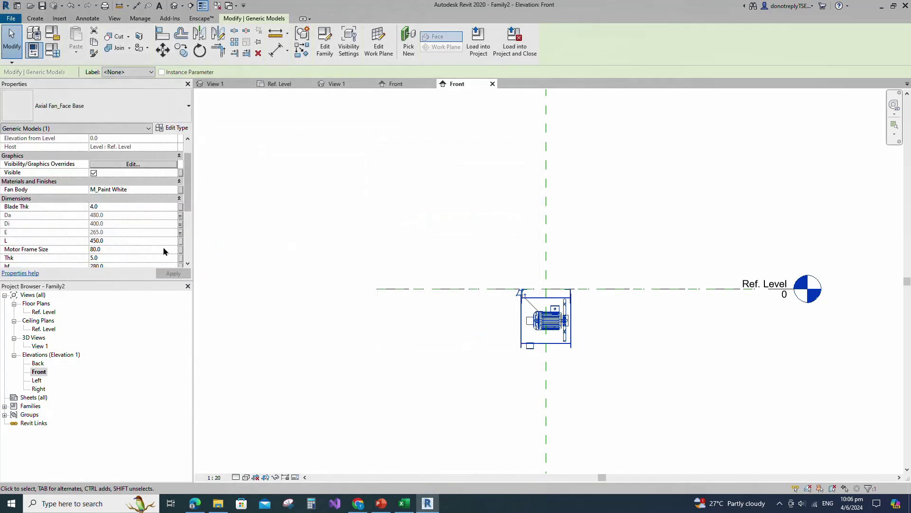
Step: Associate the fan's L dimension with a new type parameter named L
click(181, 240)
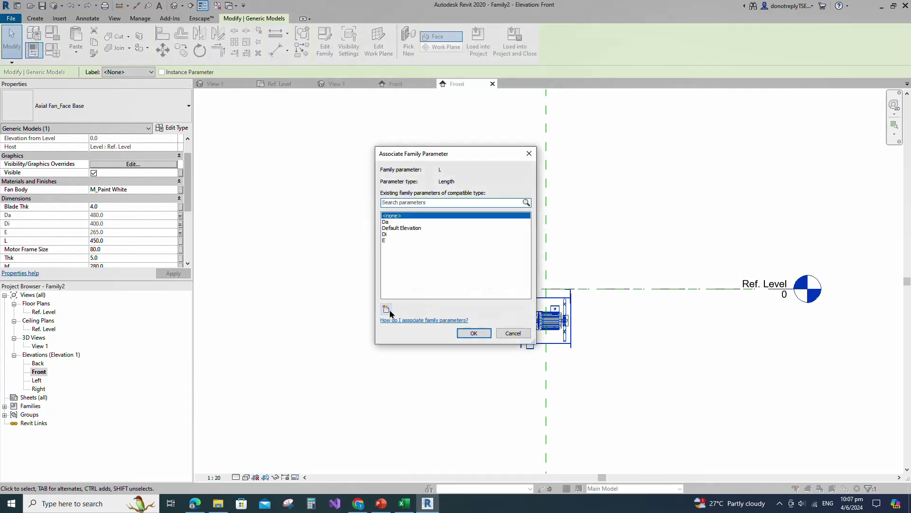
click(386, 310)
text(L)
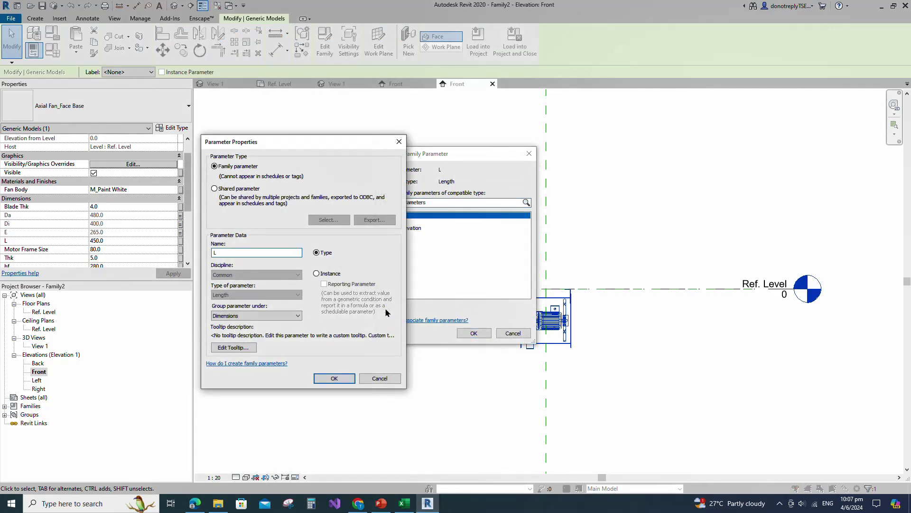
click(334, 377)
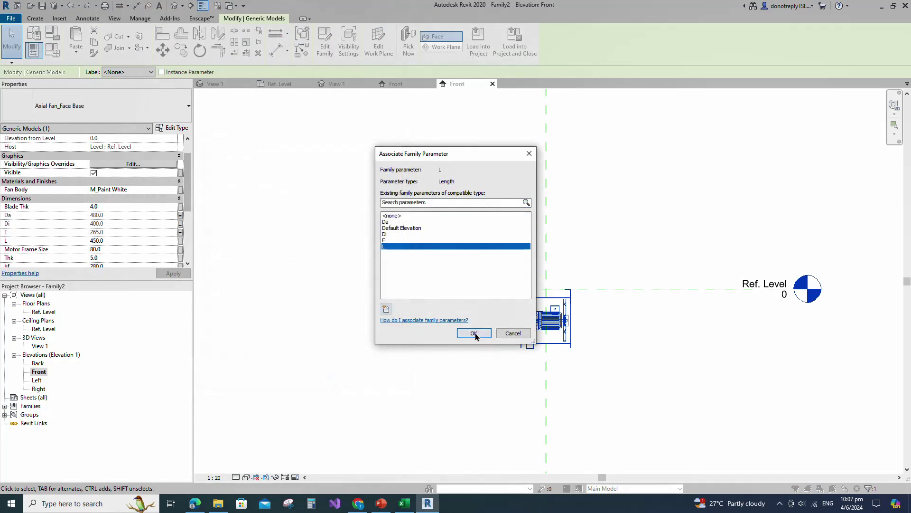
click(474, 333)
Step: Associate the fan's hf dimension with a new type parameter named hf
scroll(136, 246, down, 3)
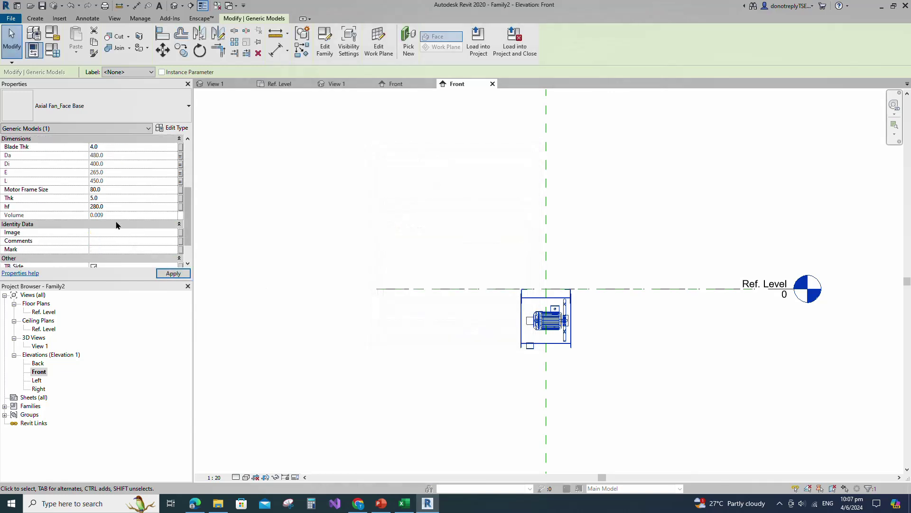
click(180, 206)
click(386, 309)
text(hf)
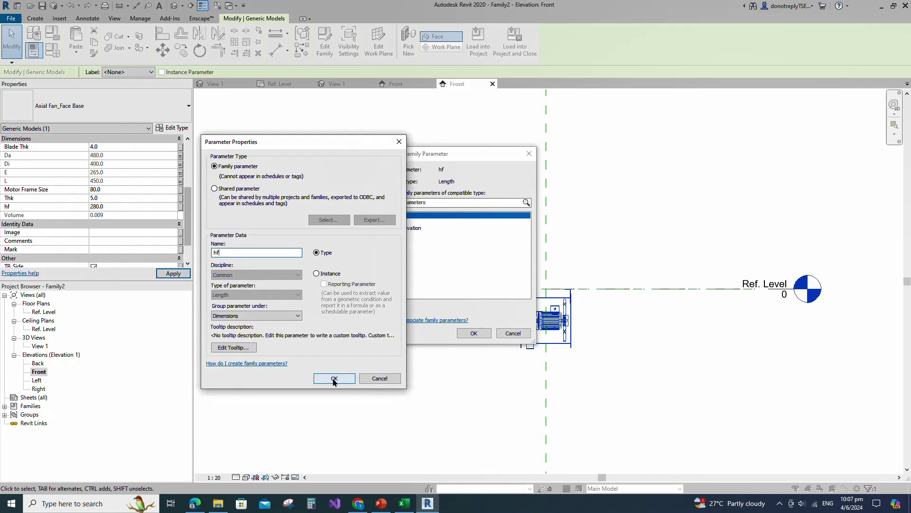
click(334, 379)
click(474, 333)
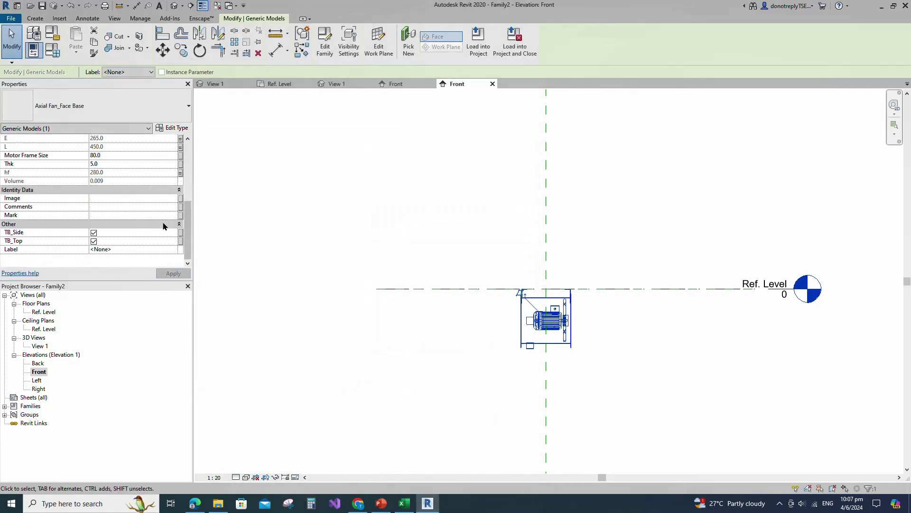
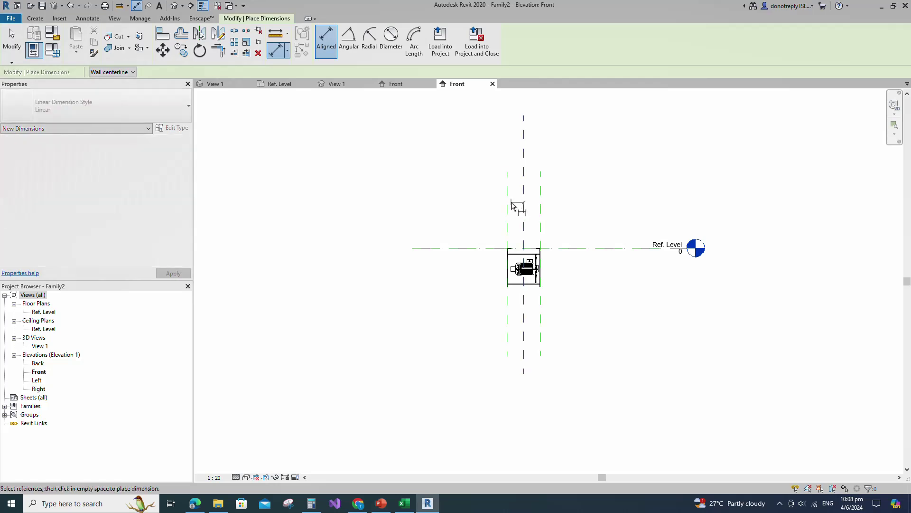
Step: Dimension the two vertical reference planes at the fan's ends through the centre plane and make the spacing equal
click(524, 207)
click(540, 207)
scroll(576, 194, up, 2)
click(575, 203)
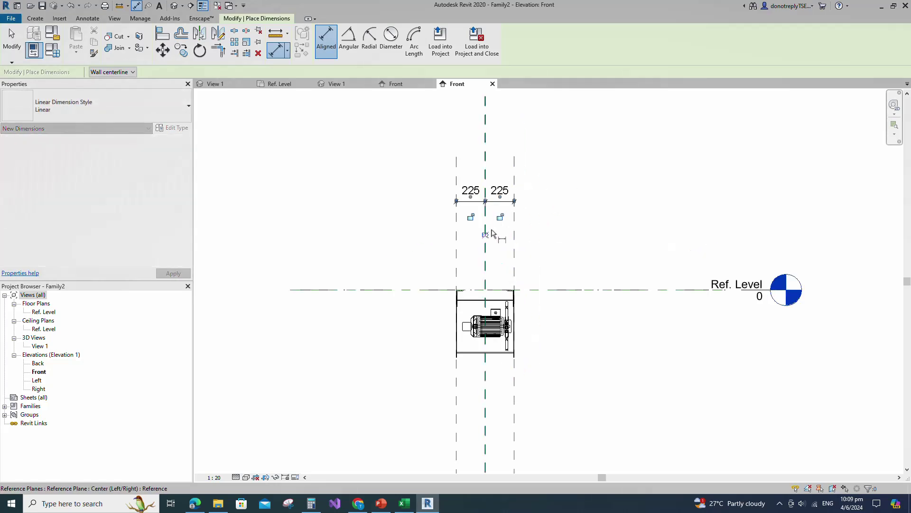
click(486, 230)
Step: Dimension the overall distance between the two fan-end reference planes and label it with the L parameter
click(457, 185)
click(515, 178)
click(539, 155)
scroll(604, 194, down, 5)
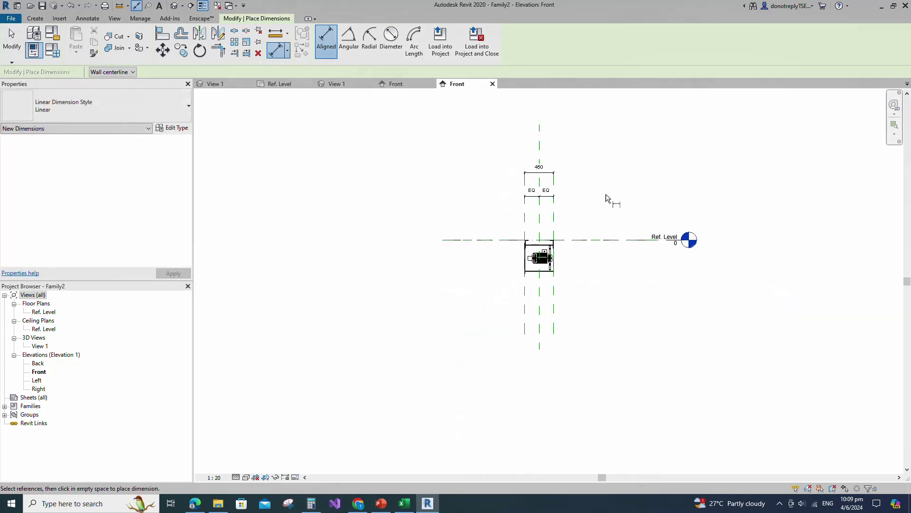
scroll(584, 190, up, 1)
key(Escape)
key(Escape)
click(545, 170)
scroll(602, 174, up, 2)
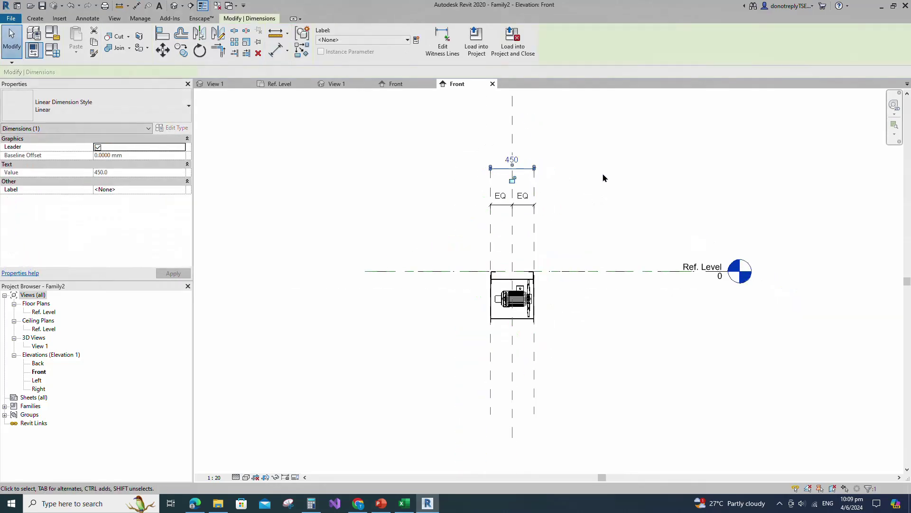
click(181, 190)
click(107, 240)
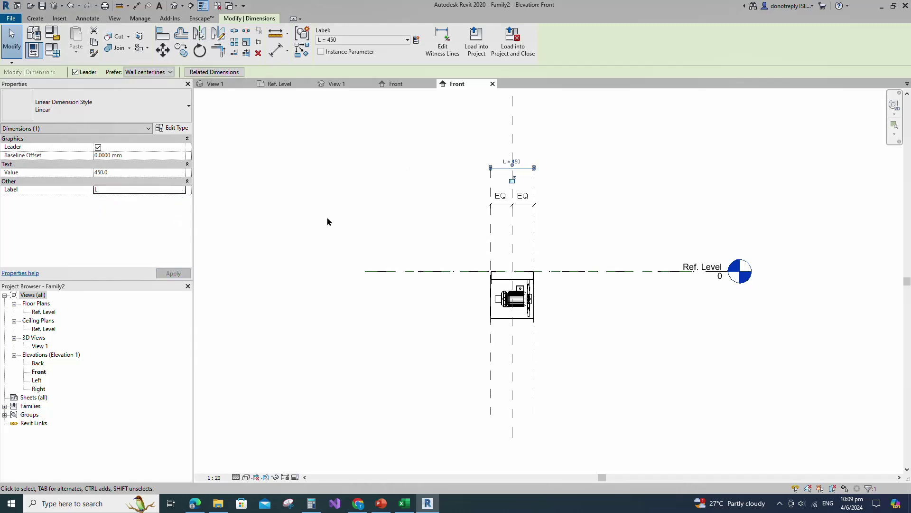
click(373, 236)
Step: Create vertical reference planes on both sides of the centre plane by picking it with a 937.5 mm offset
click(490, 246)
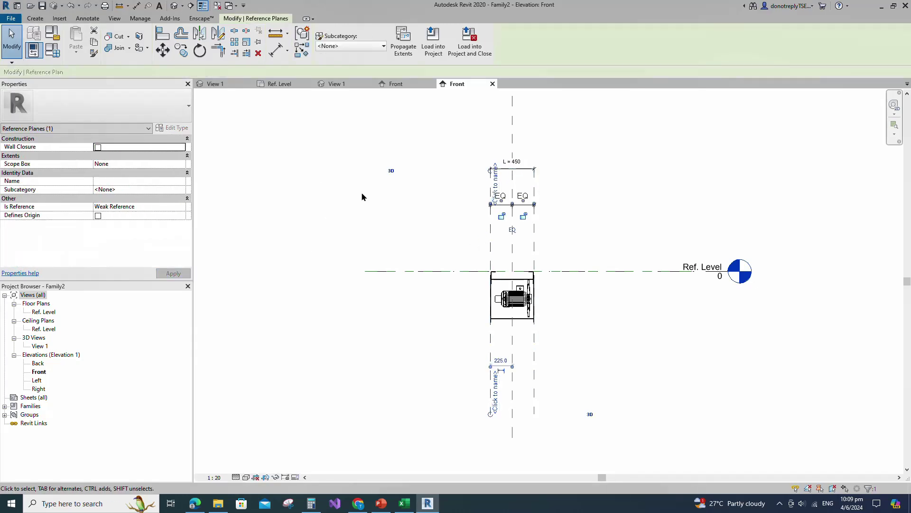
click(305, 54)
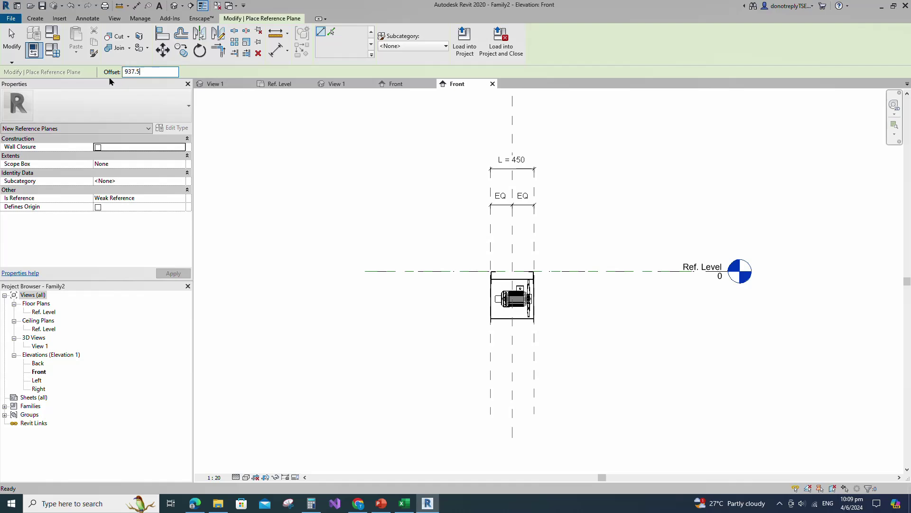
scroll(421, 218, down, 2)
scroll(420, 228, up, 1)
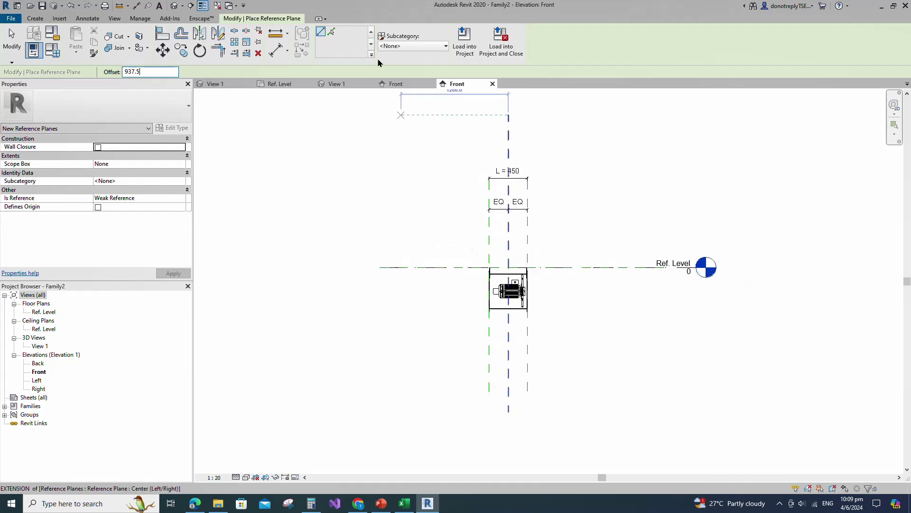
click(332, 32)
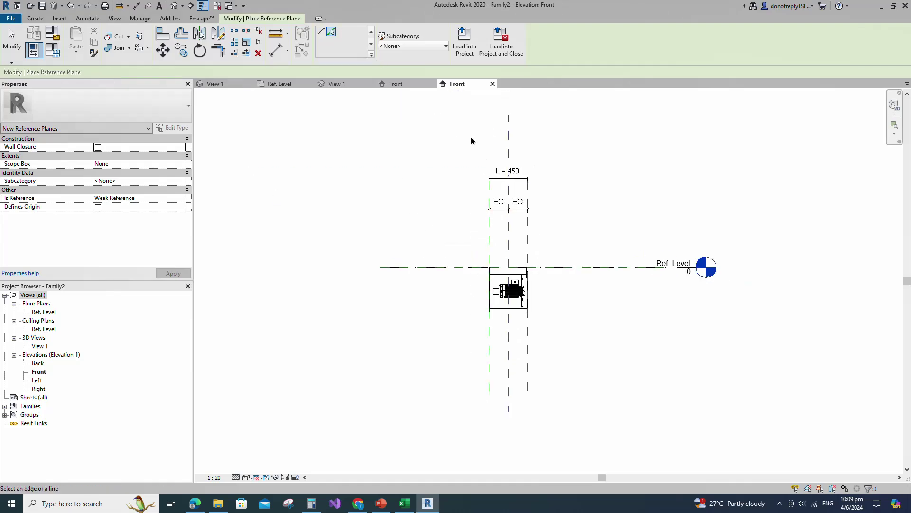
click(508, 146)
Step: Dimension the two outer vertical reference planes through the centre plane and make the spacing equal
click(278, 51)
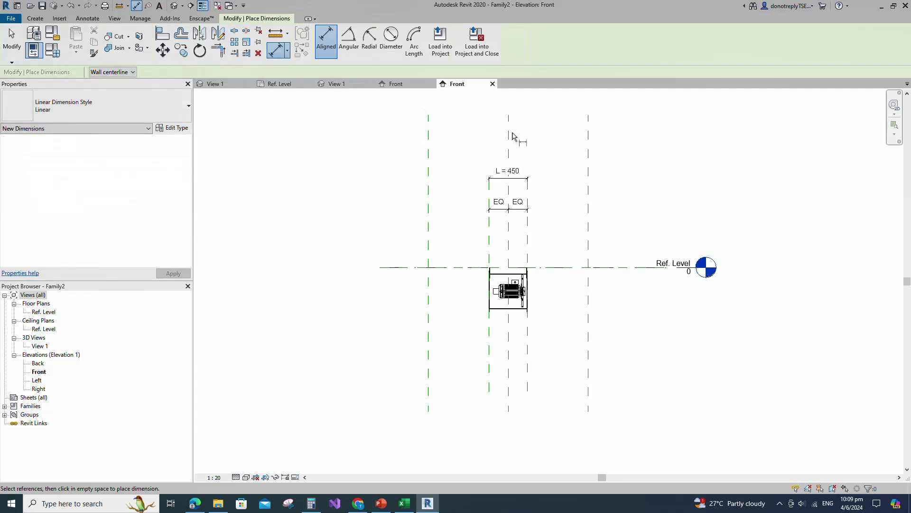
click(429, 143)
click(508, 151)
click(588, 157)
click(617, 159)
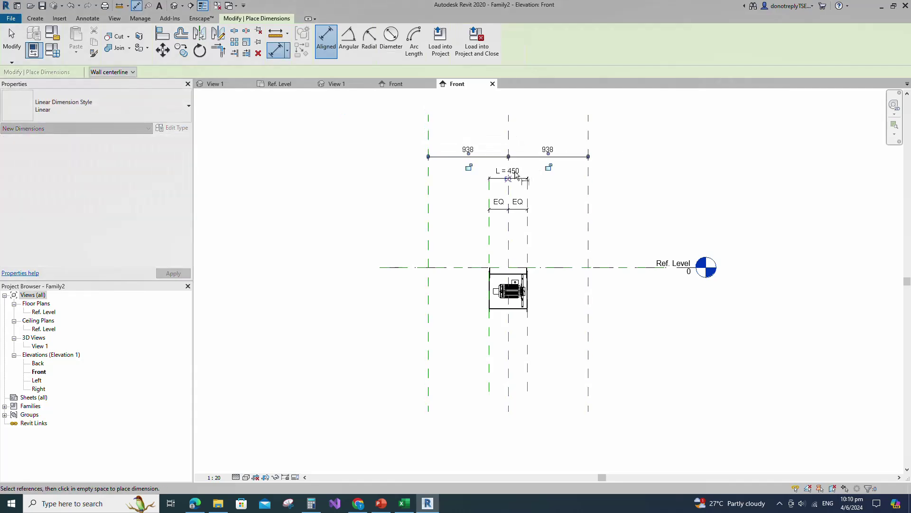
click(515, 171)
Step: Dimension the overall distance between the outer vertical planes and label it with a new type parameter named A
click(428, 126)
click(589, 133)
click(645, 132)
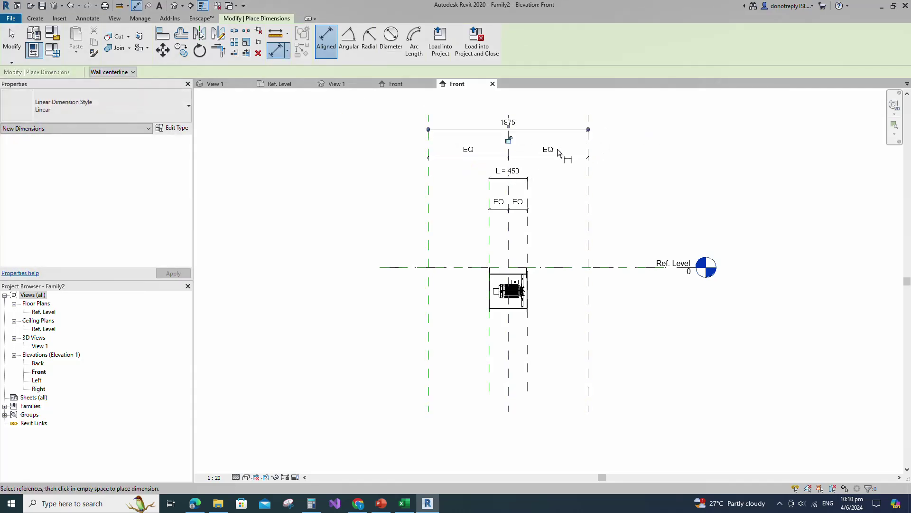
key(Escape)
key(Escape)
click(517, 126)
click(519, 123)
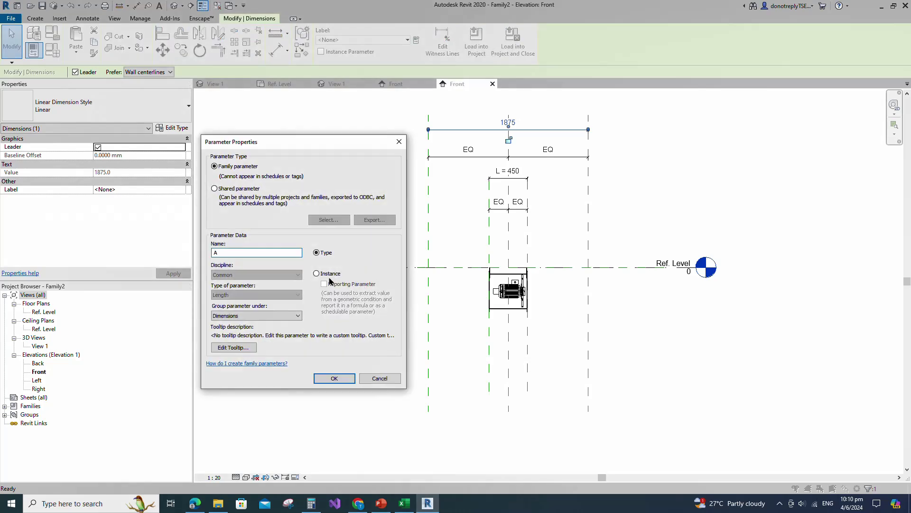
text(A)
click(338, 375)
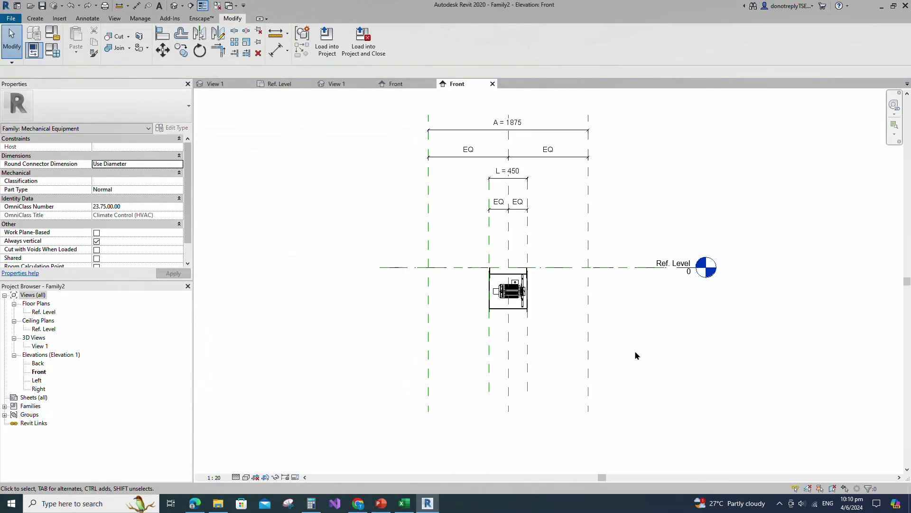
Step: Draw a horizontal reference plane along the Ref. Level with a 280 mm offset, placing it below at the fan's axis
click(589, 322)
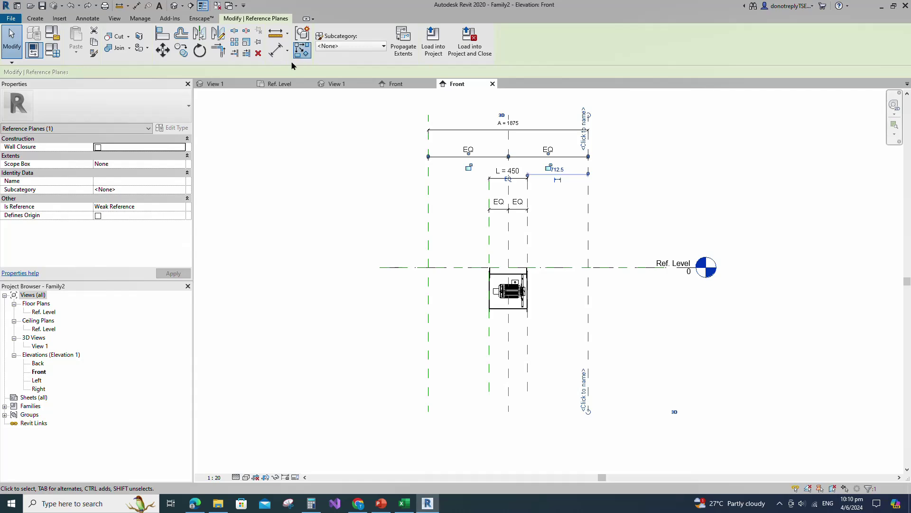
click(302, 50)
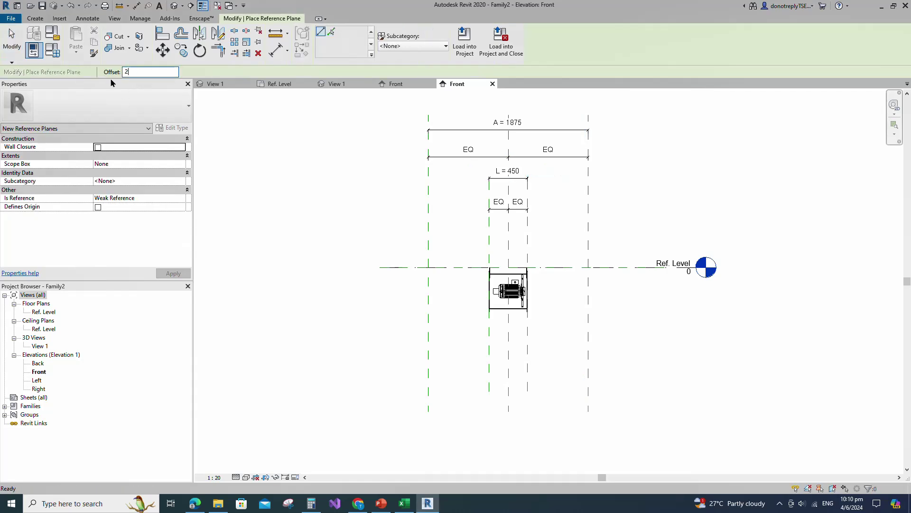
click(386, 268)
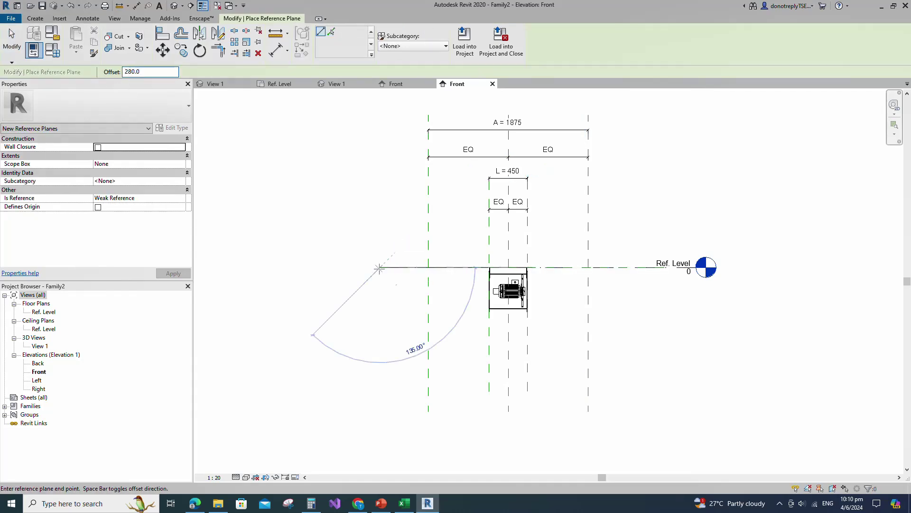
click(642, 268)
Step: Dimension from the Ref. Level to the fan-axis reference plane and label it with the hf parameter
click(275, 51)
click(616, 268)
click(624, 291)
click(634, 312)
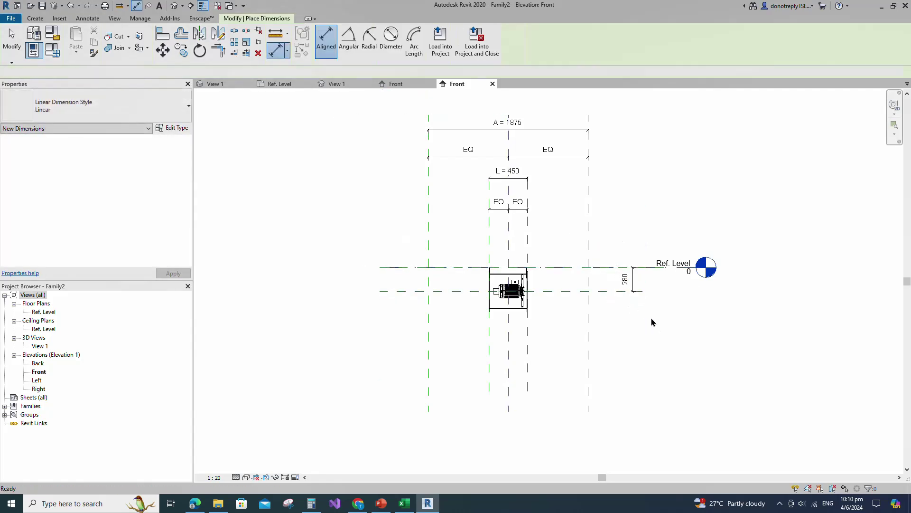
key(Escape)
click(633, 285)
click(182, 190)
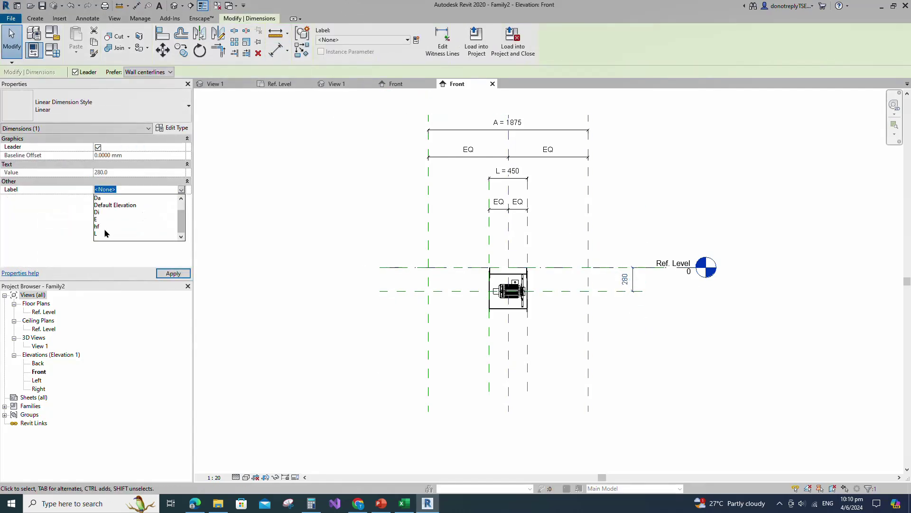
click(104, 231)
key(Escape)
Step: Create horizontal reference planes above and below the fan-axis plane by picking it with a 240 mm offset
click(391, 291)
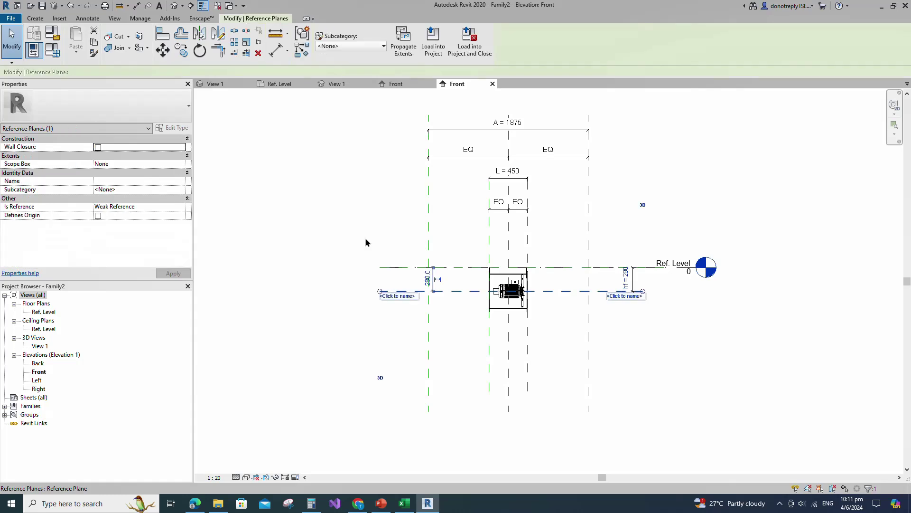
key(r)
key(p)
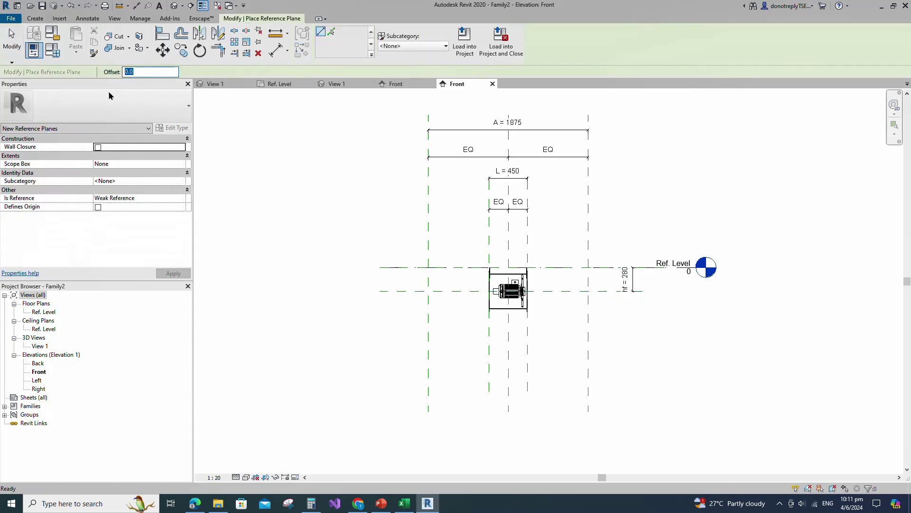
text(240)
click(332, 32)
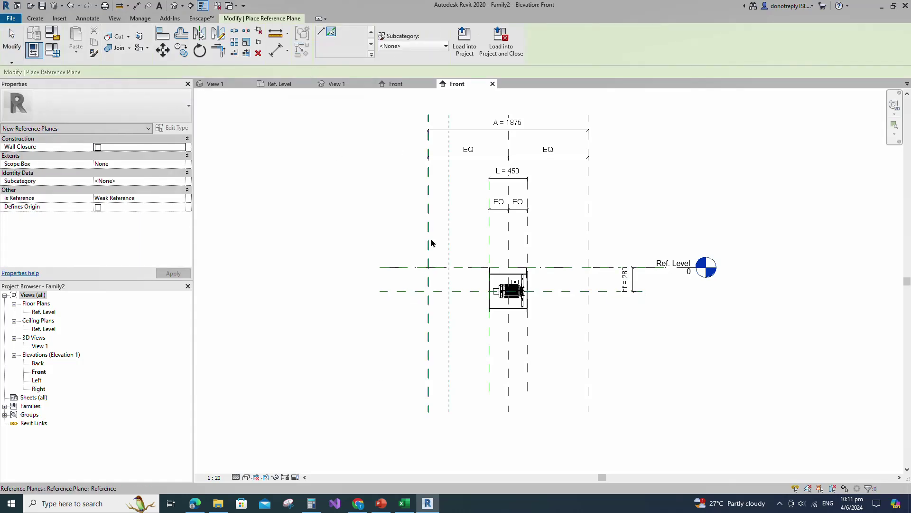
click(404, 291)
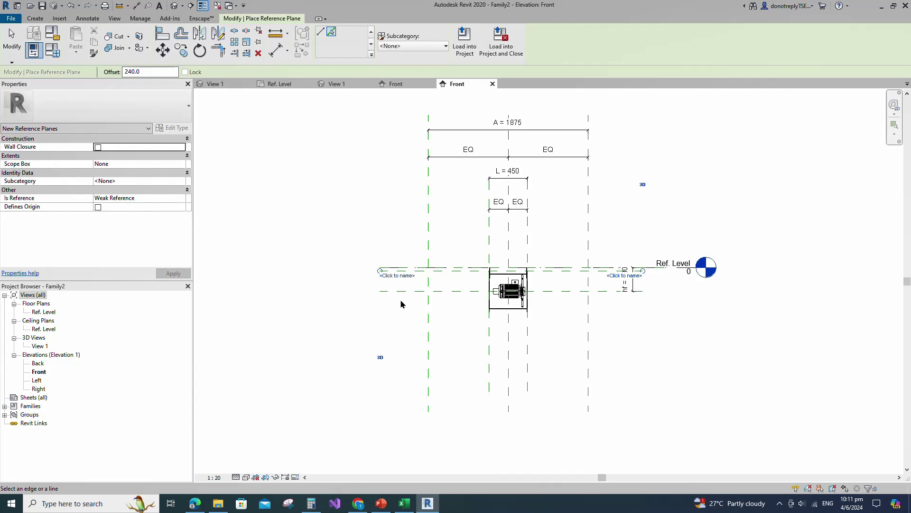
Step: Dimension the upper and lower horizontal planes through the fan-axis plane and make the spacing equal
key(d)
key(i)
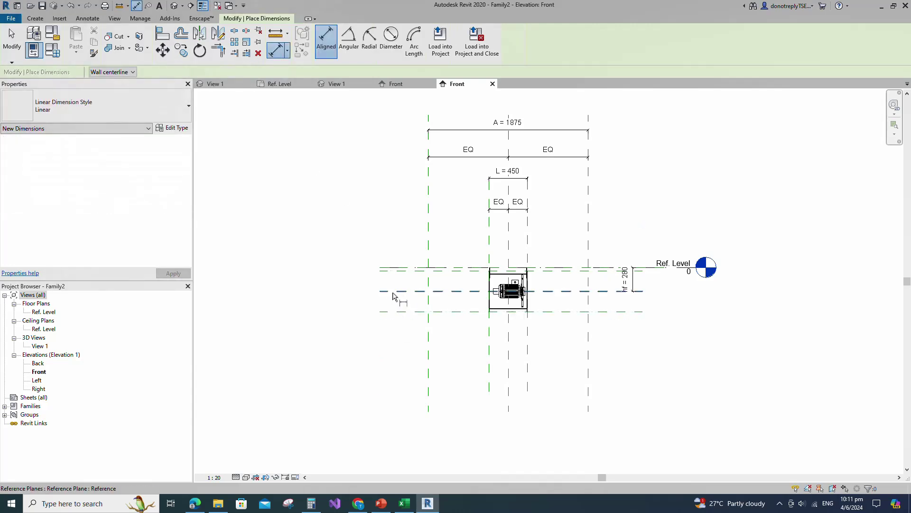
scroll(393, 277, up, 2)
click(392, 270)
click(402, 323)
click(354, 332)
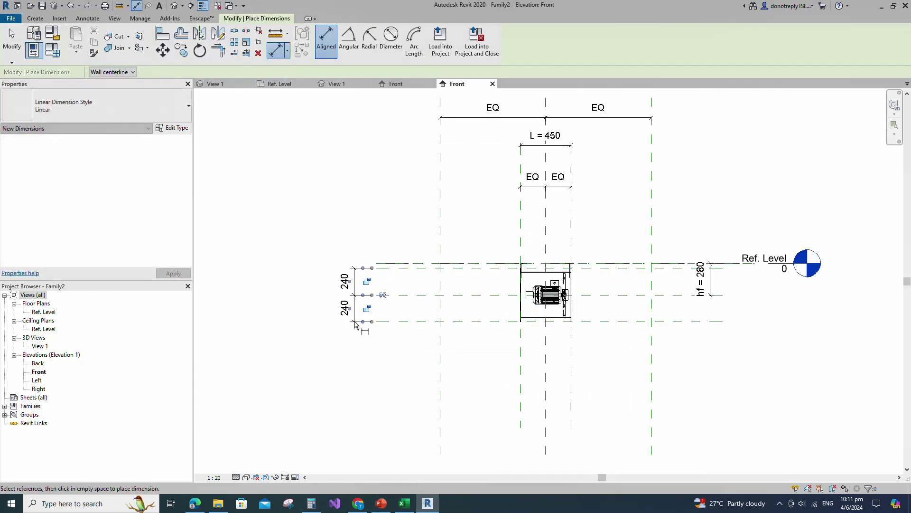
click(383, 295)
Step: Add an overall dimension between the horizontal reference planes above and below the fan axis
click(389, 268)
click(393, 322)
click(328, 339)
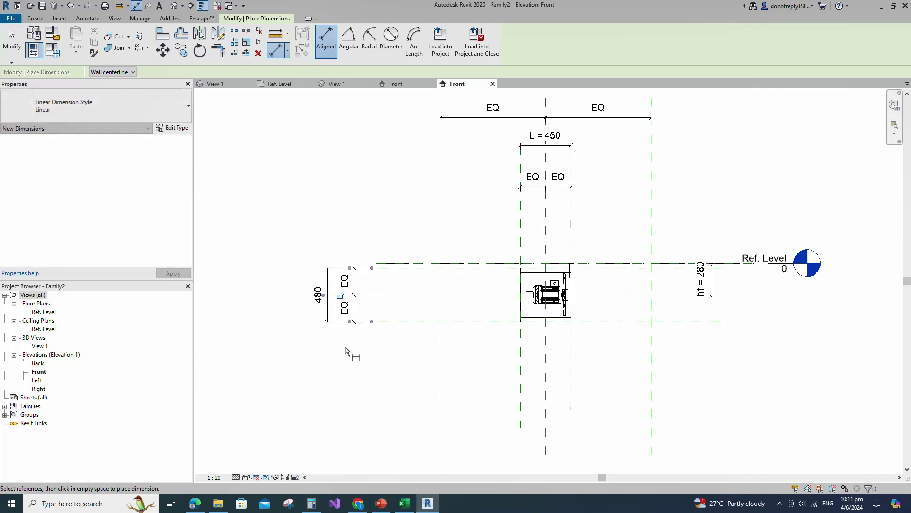
Step: Label the overall dimension between the outer horizontal reference planes with the Da parameter
key(Escape)
key(Escape)
click(332, 329)
click(181, 189)
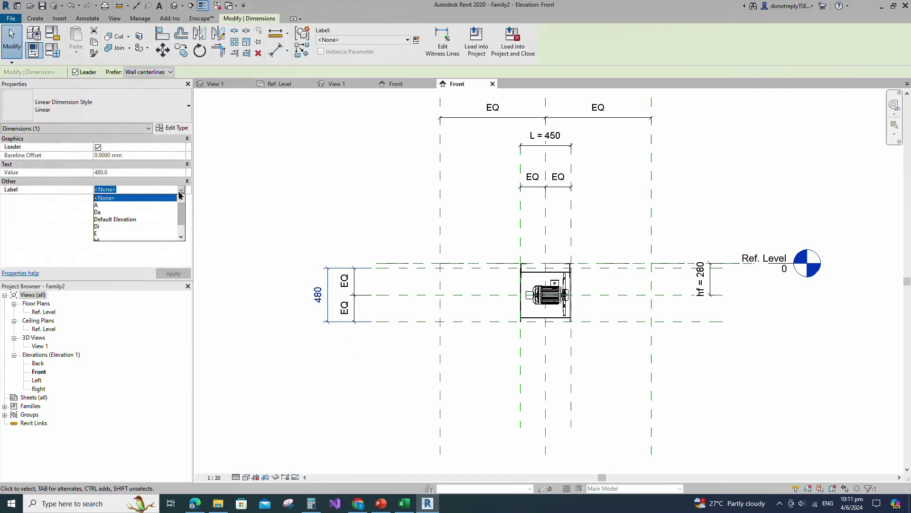
click(100, 212)
click(343, 358)
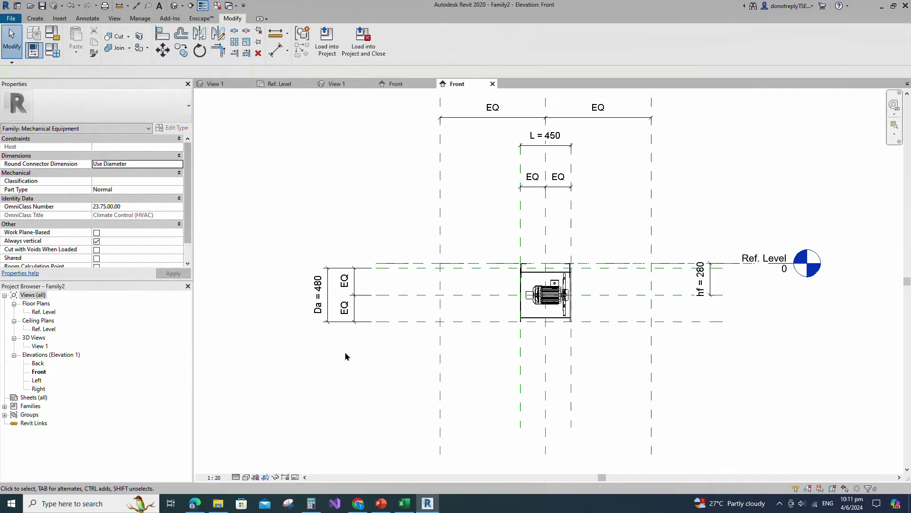
Step: Create horizontal reference planes above and below the fan-axis plane by picking it with a 200 mm offset
click(427, 326)
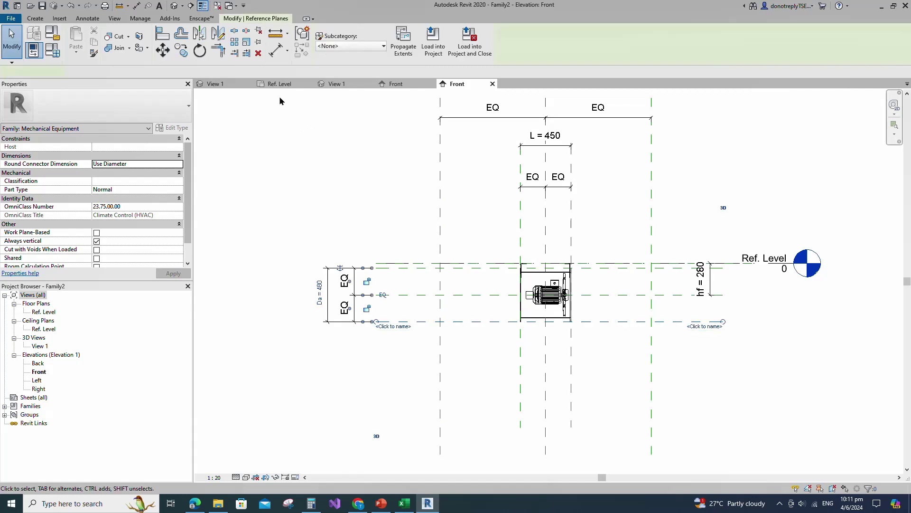
key(r)
key(p)
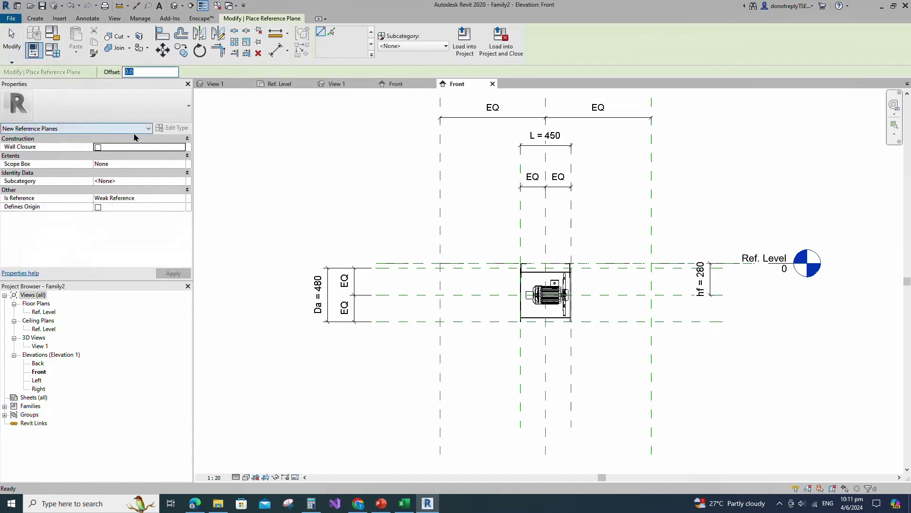
click(331, 31)
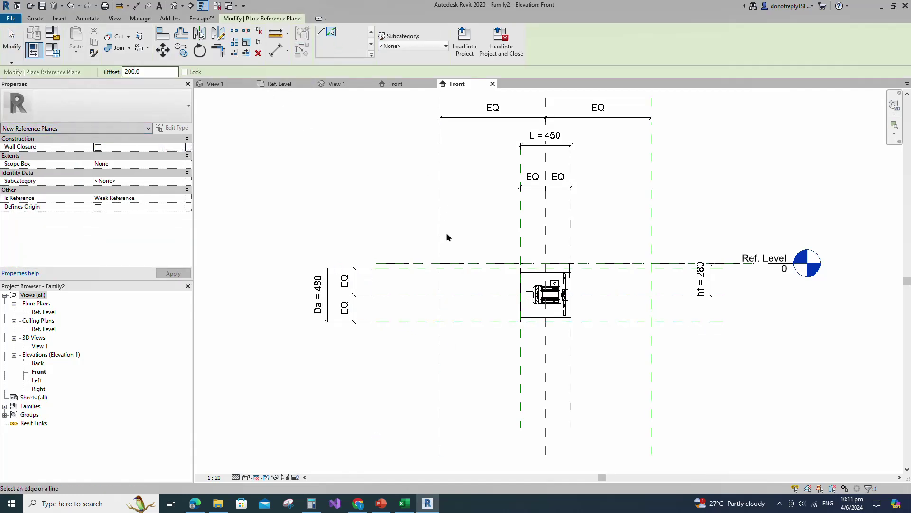
click(462, 298)
Step: Dimension the two inner horizontal planes through the fan-axis plane and make the spacing equal
click(275, 50)
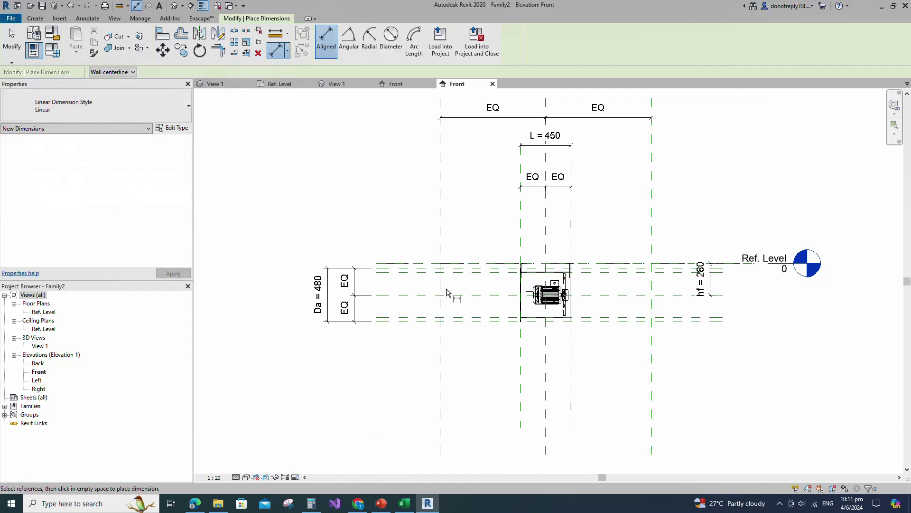
click(420, 296)
click(420, 274)
click(418, 317)
scroll(409, 311, up, 2)
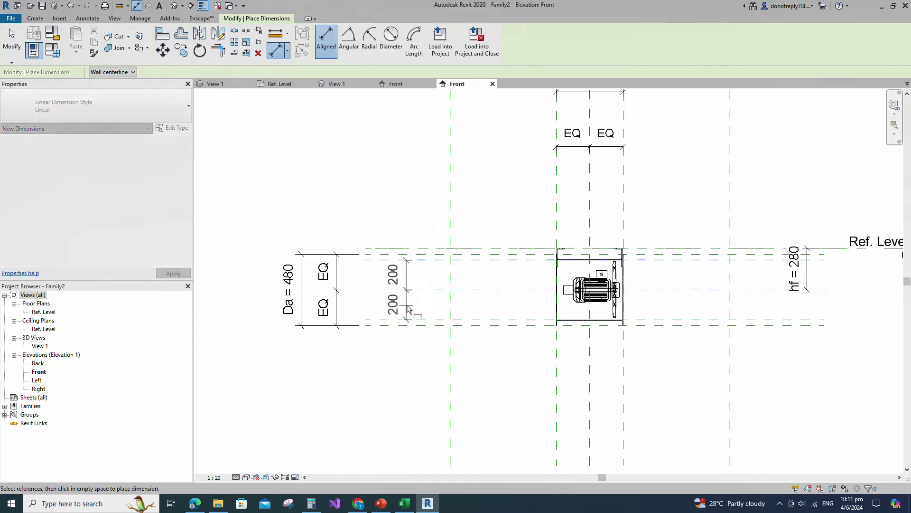
click(408, 308)
click(445, 291)
Step: Add an overall dimension between the two inner horizontal planes and label it with the Di parameter
click(440, 260)
click(441, 320)
click(375, 309)
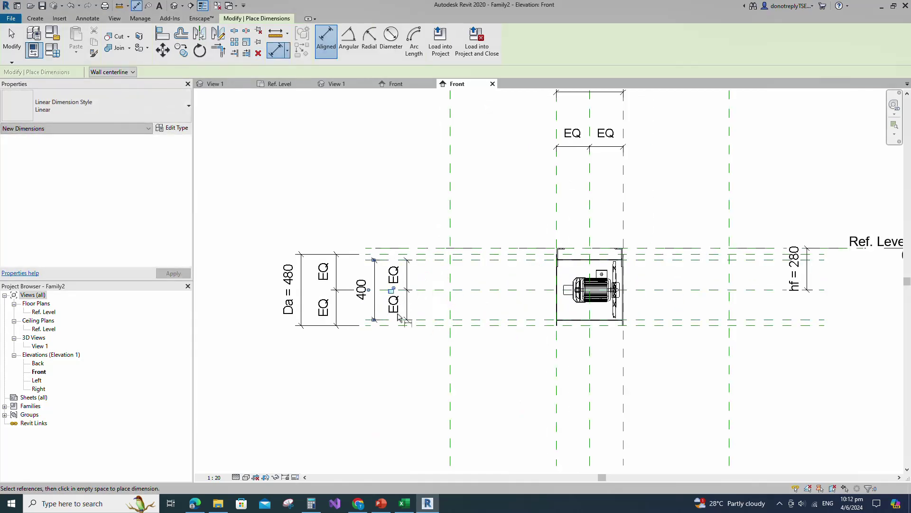
key(Escape)
click(375, 306)
click(181, 189)
click(180, 189)
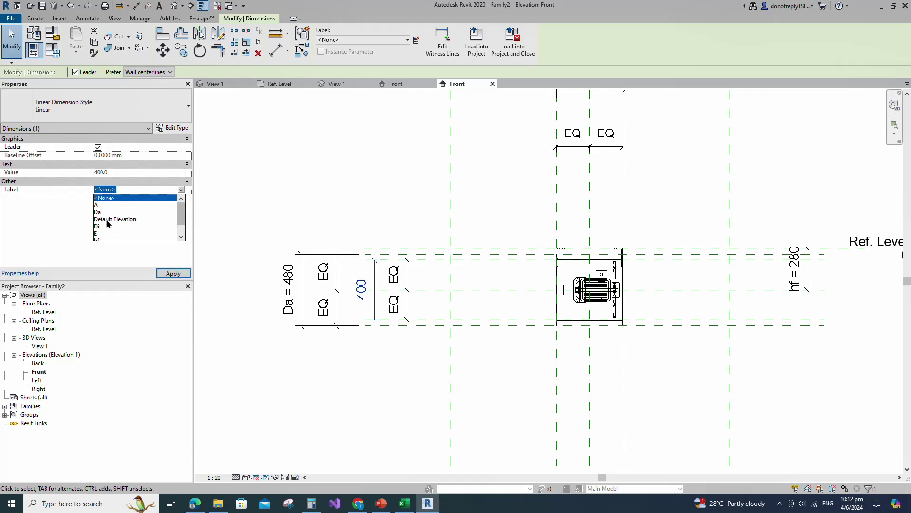
click(103, 227)
click(363, 378)
scroll(503, 239, down, 2)
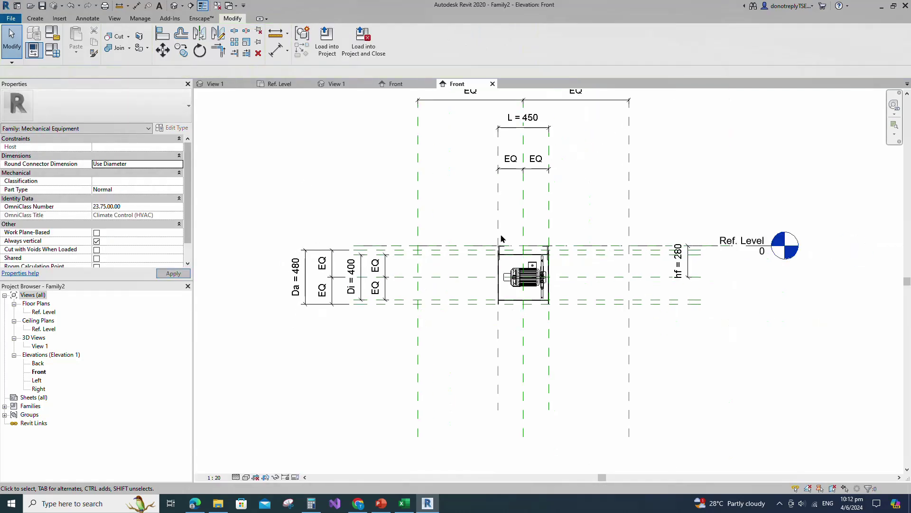
Step: Create vertical reference planes offset 30 mm inward from the outermost left and right planes by picking them
click(418, 205)
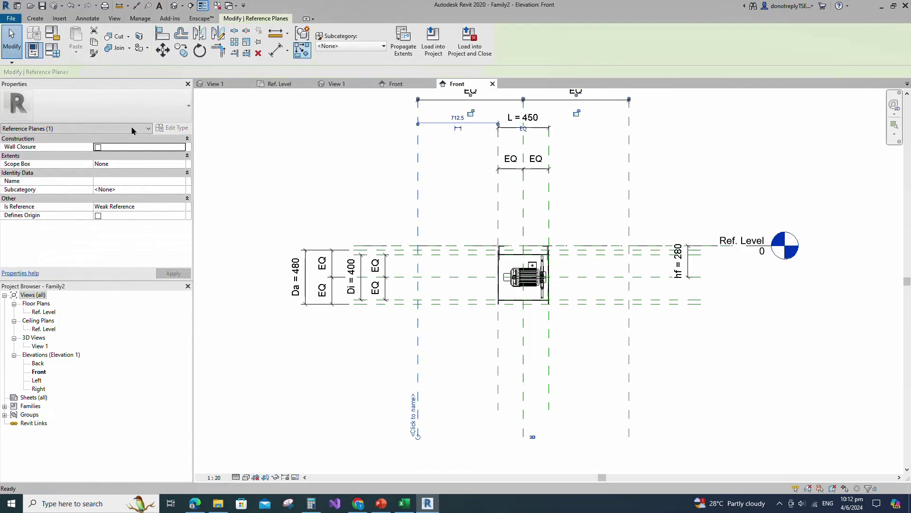
key(r)
key(p)
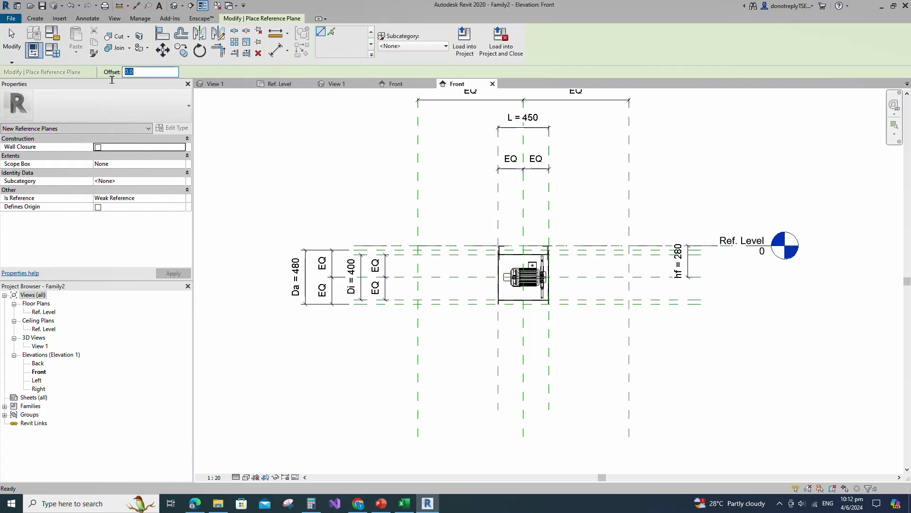
click(332, 32)
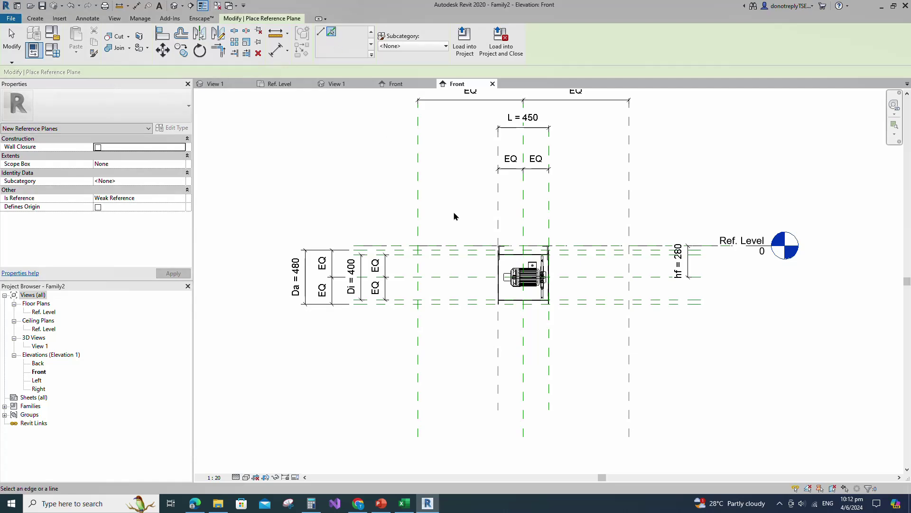
click(421, 183)
click(627, 212)
Step: Dimension the gap between the outermost vertical plane and its inward offset plane on both sides of the fan
click(276, 51)
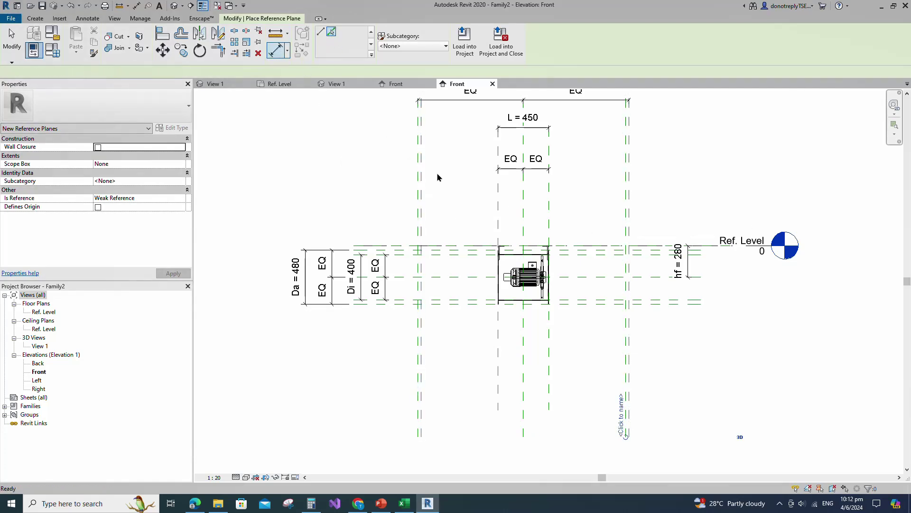
click(421, 180)
click(418, 181)
click(390, 169)
click(421, 184)
click(626, 191)
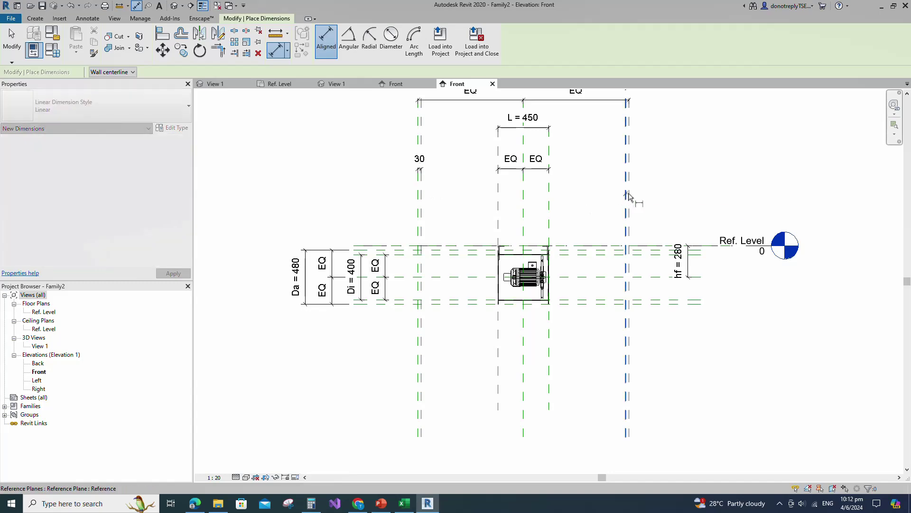
click(629, 193)
click(659, 169)
click(629, 184)
scroll(650, 203, down, 1)
key(Escape)
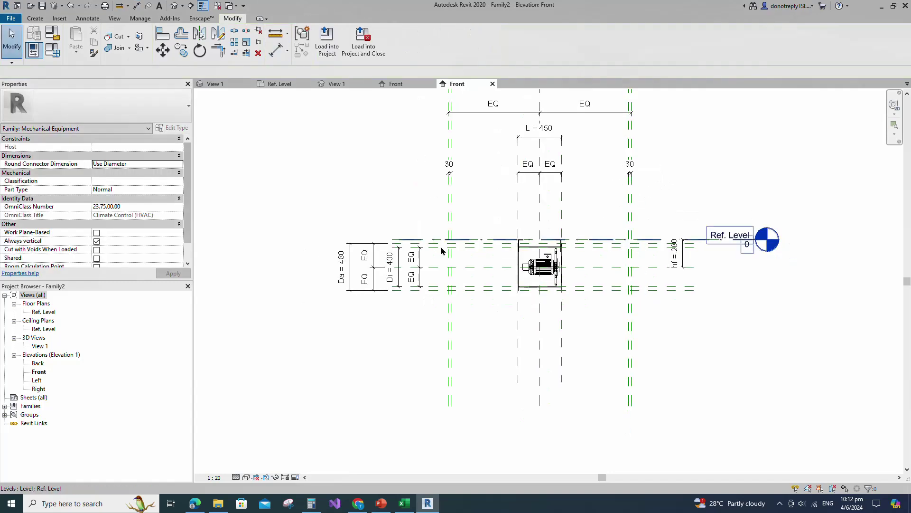
Step: Create a horizontal reference plane 10 mm below the upper Da plane by picking that plane with an offset
scroll(466, 262, up, 1)
scroll(465, 263, up, 2)
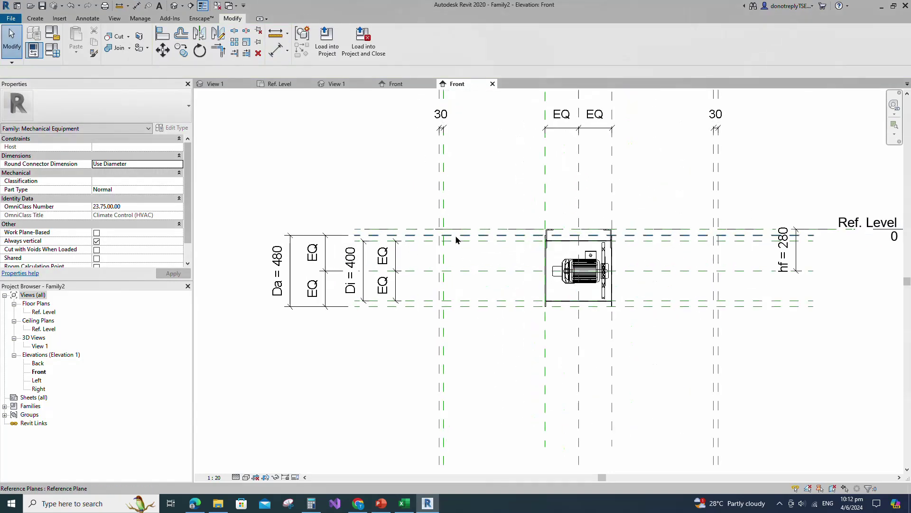
click(459, 237)
click(307, 52)
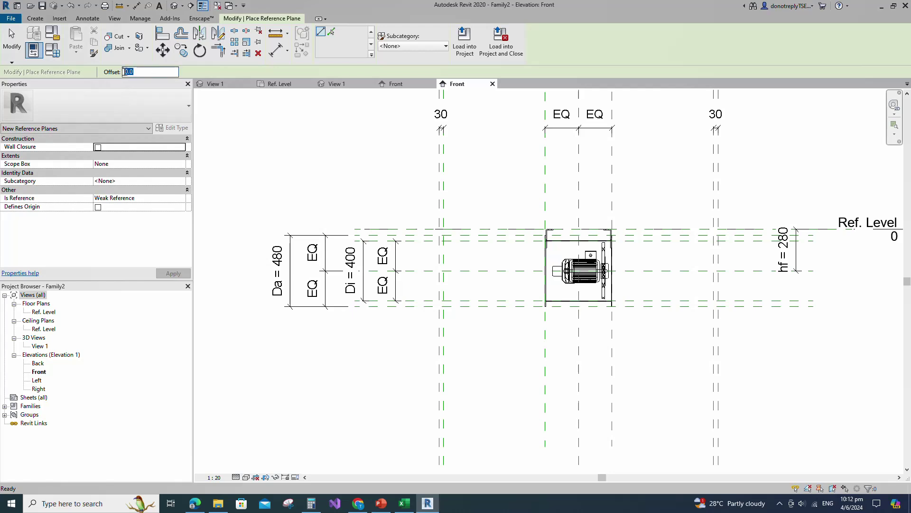
text(70)
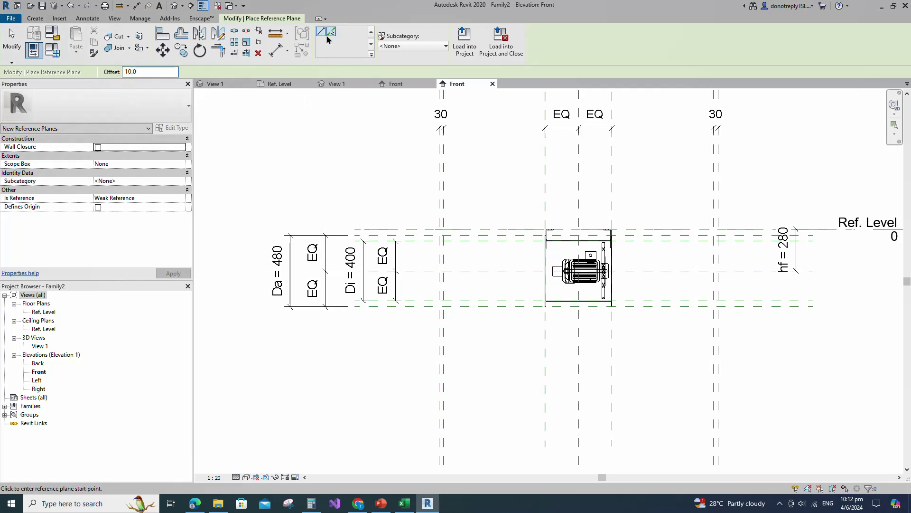
click(329, 34)
scroll(415, 240, up, 3)
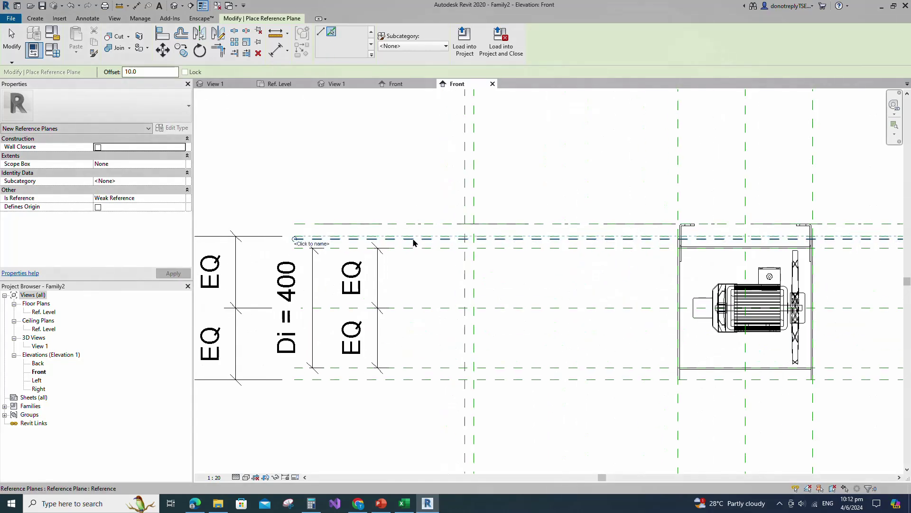
Step: Dimension the gap between the upper Da plane and the reference plane just below it
key(d)
key(i)
click(399, 238)
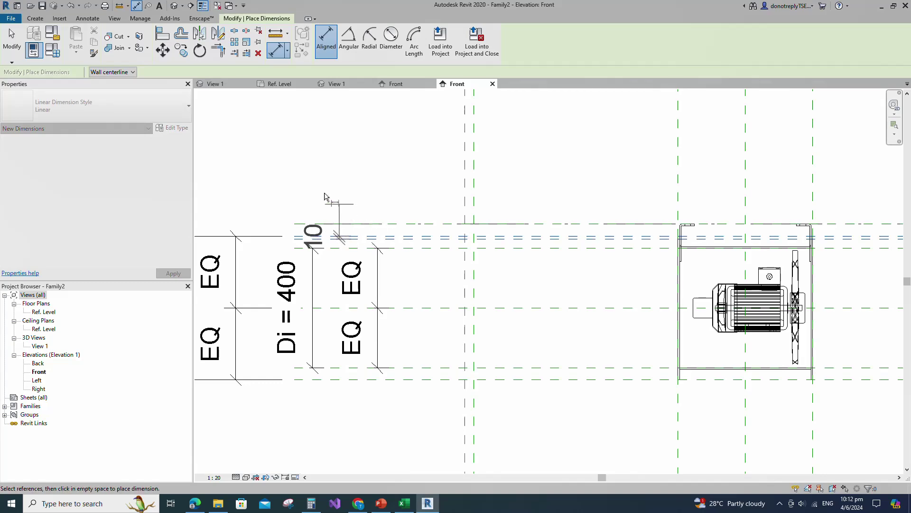
key(Escape)
scroll(427, 252, down, 5)
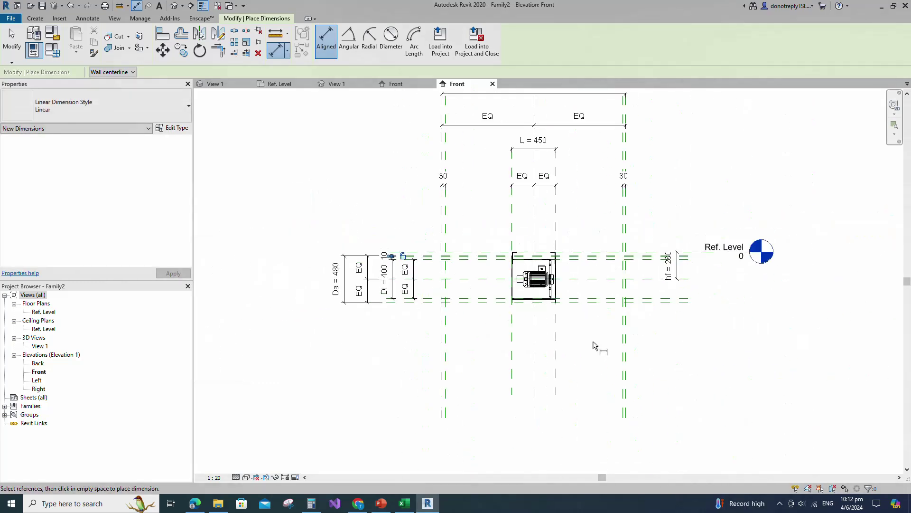
key(Escape)
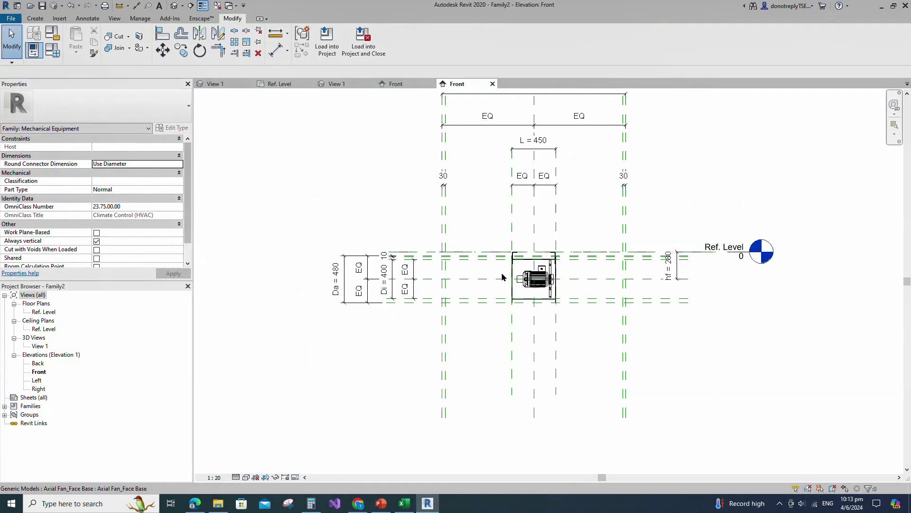
Step: Start a Revolve and sketch a rectangle between the upper Da and Di planes, from the outermost left plane to the fan's left plane, locking its edges
click(34, 19)
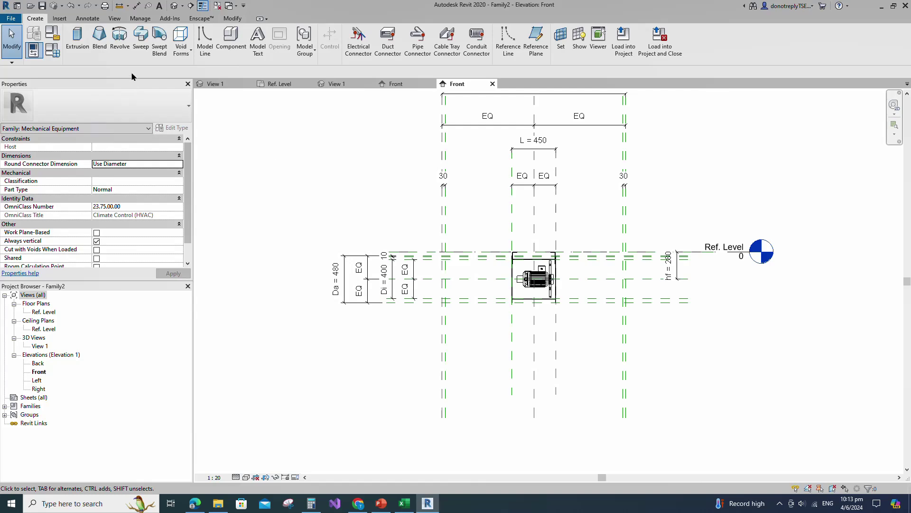
click(119, 41)
scroll(522, 268, up, 3)
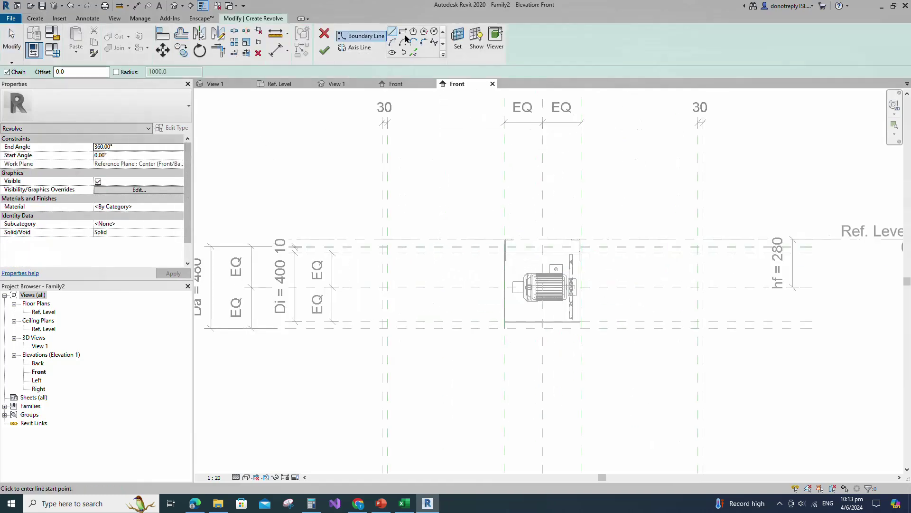
click(403, 31)
scroll(394, 273, up, 3)
click(369, 207)
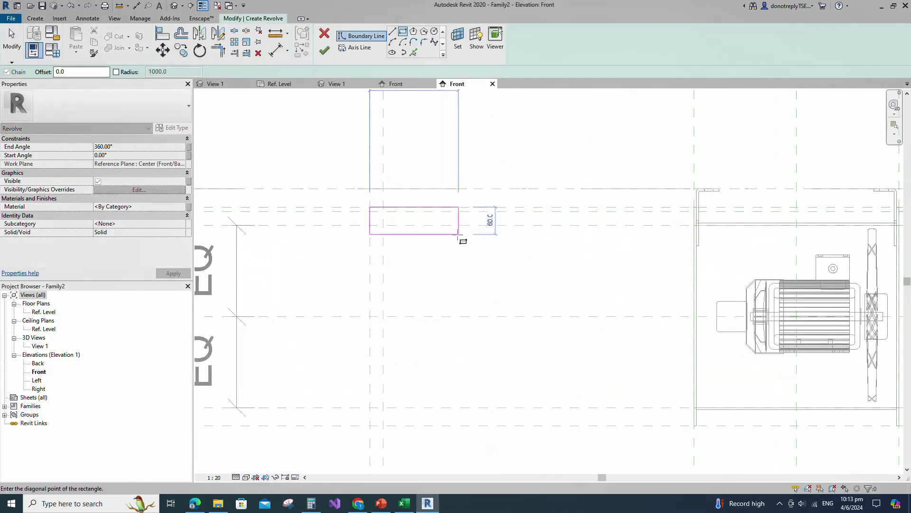
scroll(585, 227, up, 2)
click(678, 225)
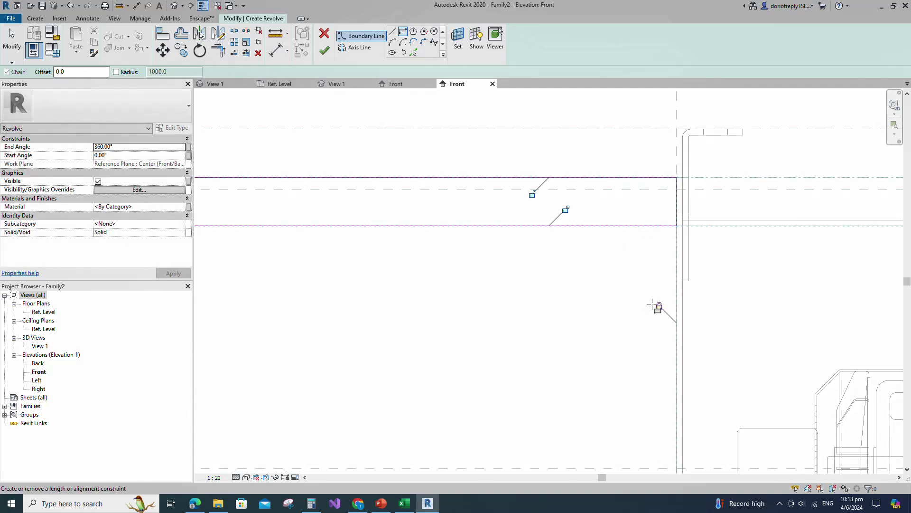
scroll(536, 197, down, 5)
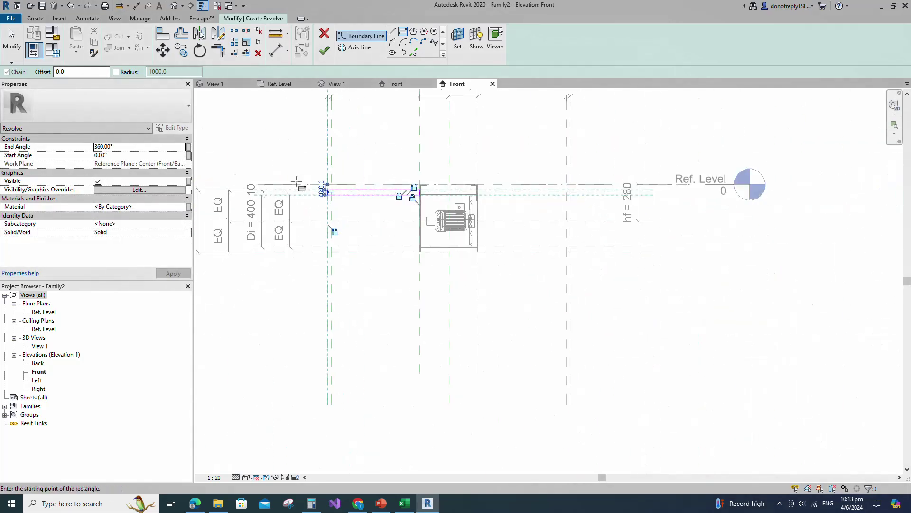
Step: Sketch a matching rectangle from the fan's right plane to the outermost right plane between the upper Da and Di planes, locking its edges
scroll(444, 196, up, 2)
scroll(443, 196, up, 2)
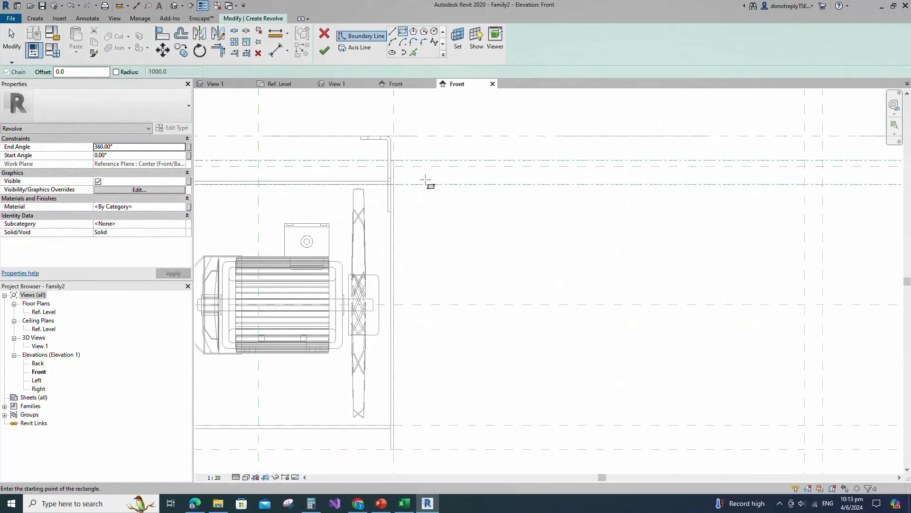
click(394, 160)
scroll(389, 183, down, 3)
scroll(655, 184, up, 2)
click(627, 184)
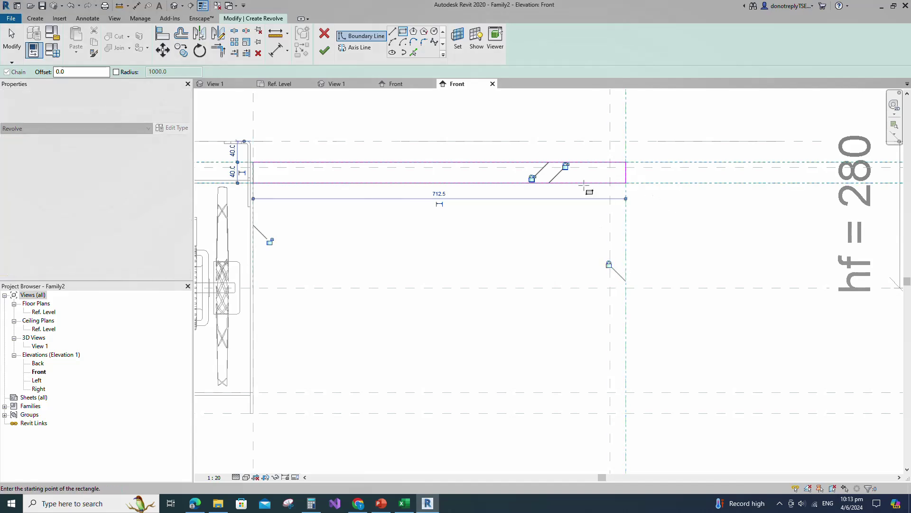
scroll(584, 185, up, 3)
scroll(710, 212, down, 2)
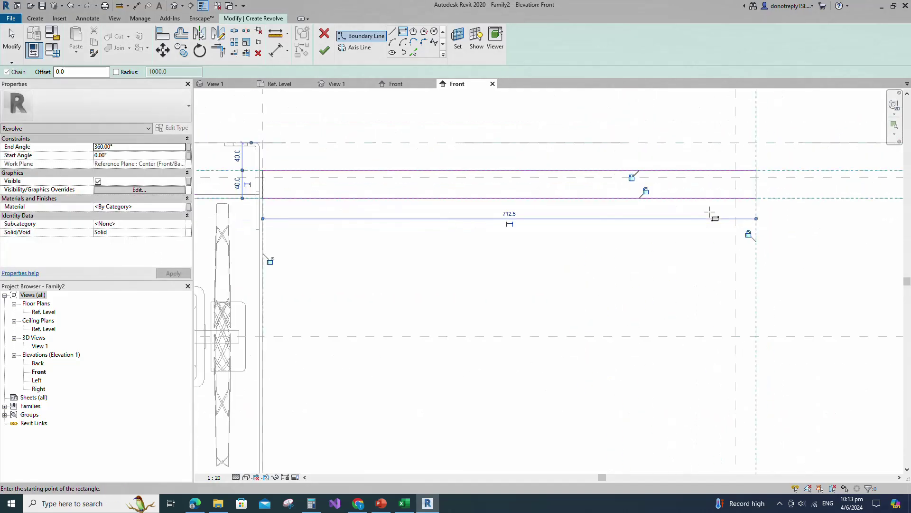
scroll(709, 212, down, 2)
scroll(721, 260, down, 5)
scroll(365, 256, up, 2)
key(Escape)
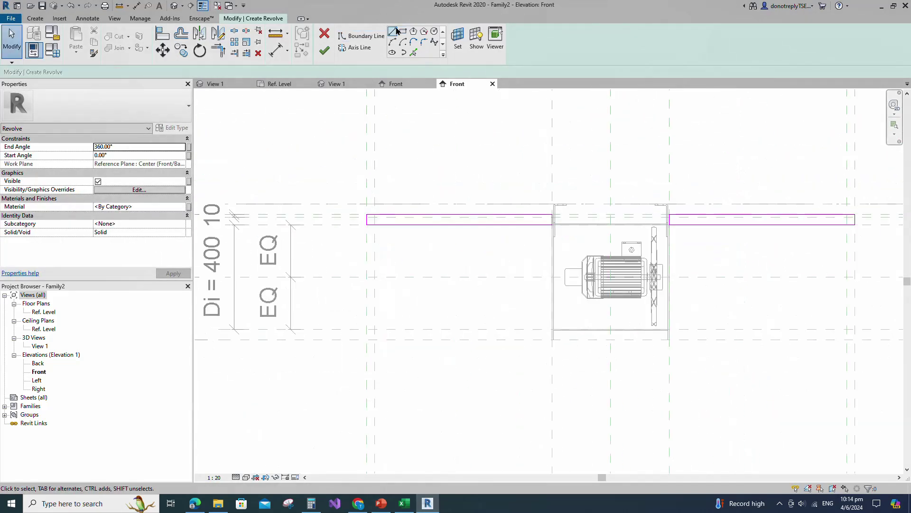
Step: Draw a diagonal boundary line at about 53° down from the left rectangle's outer edge, starting at the 10 mm offset plane
click(396, 32)
scroll(377, 229, up, 3)
click(345, 190)
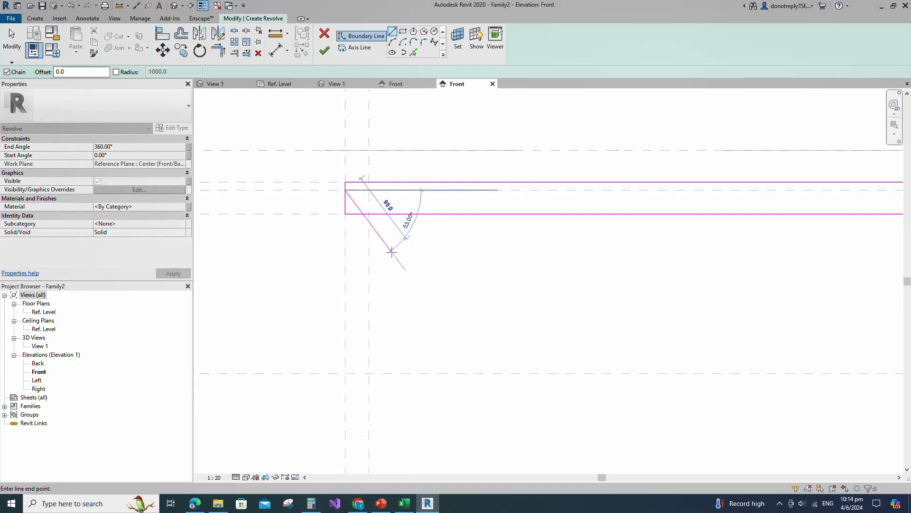
click(393, 252)
key(Escape)
key(Escape)
scroll(472, 249, down, 3)
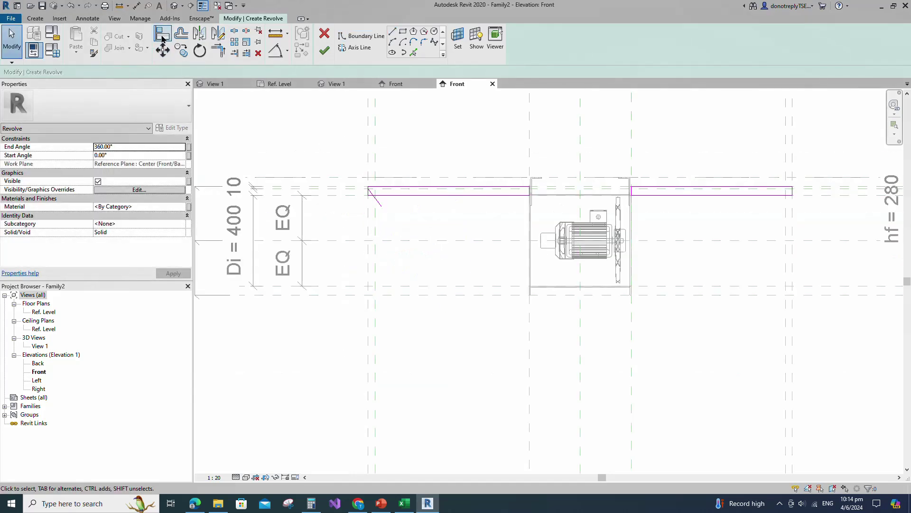
Step: Align the start point of the left diagonal line to the outermost left plane and the 10 mm offset plane, locking both alignments
key(a)
key(l)
scroll(366, 162, up, 4)
click(359, 192)
scroll(360, 192, up, 1)
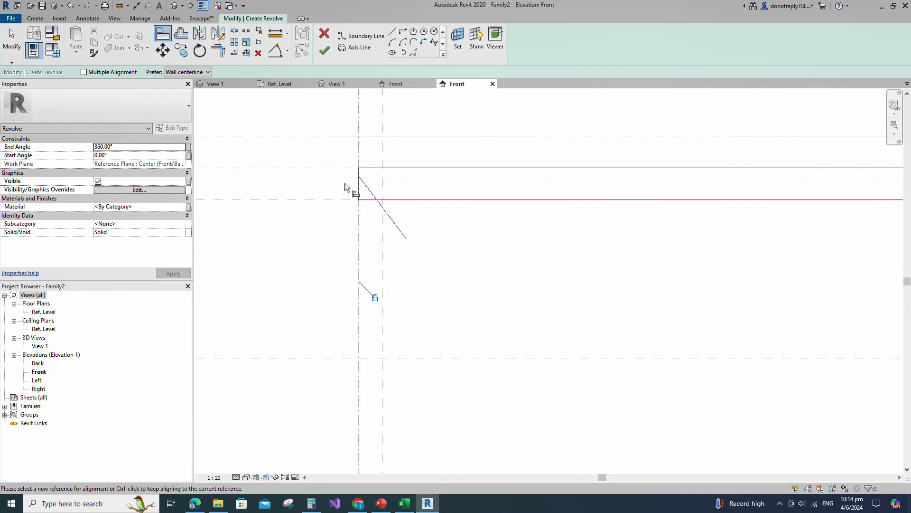
click(563, 161)
scroll(298, 209, down, 3)
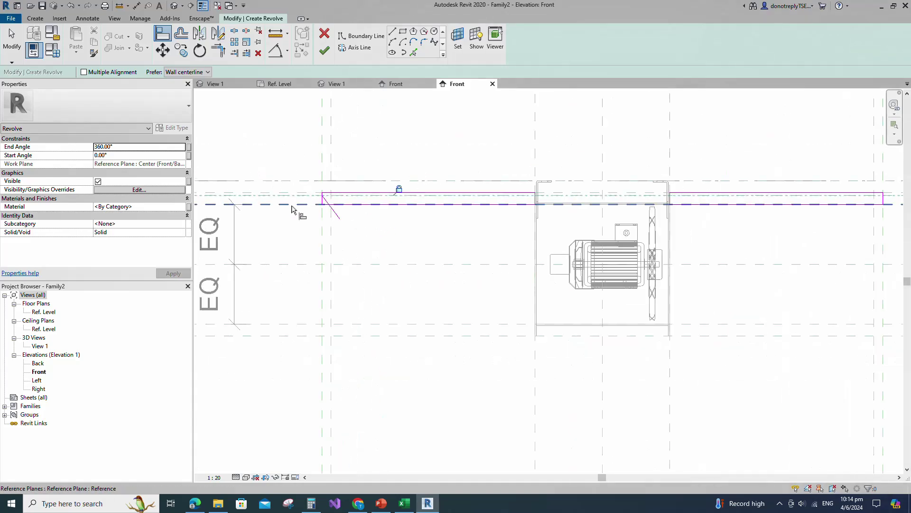
key(Escape)
key(Escape)
Step: Add an angular dimension between the outermost left plane and the left diagonal line
click(275, 52)
click(322, 229)
click(339, 217)
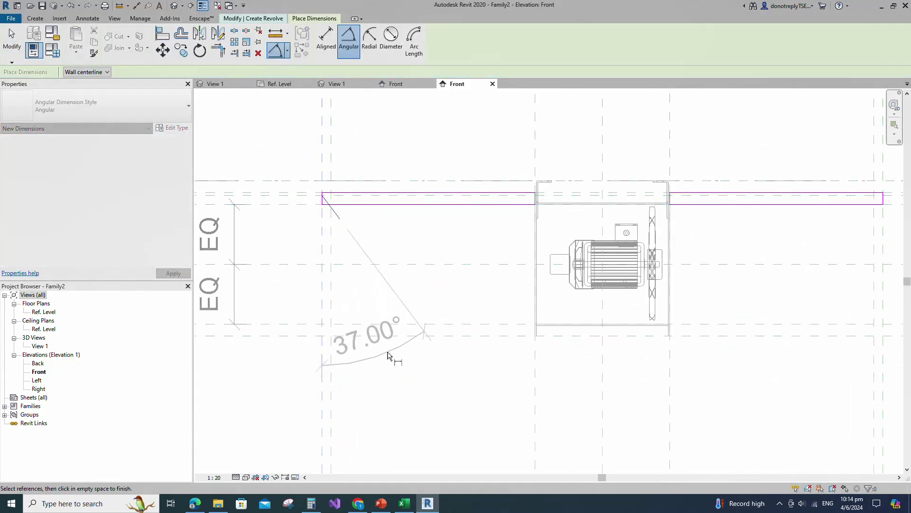
click(392, 355)
key(Escape)
key(Escape)
Step: Set the angle between the outermost left plane and the diagonal line to 35°
click(338, 216)
scroll(345, 226, down, 1)
click(367, 324)
text(3)
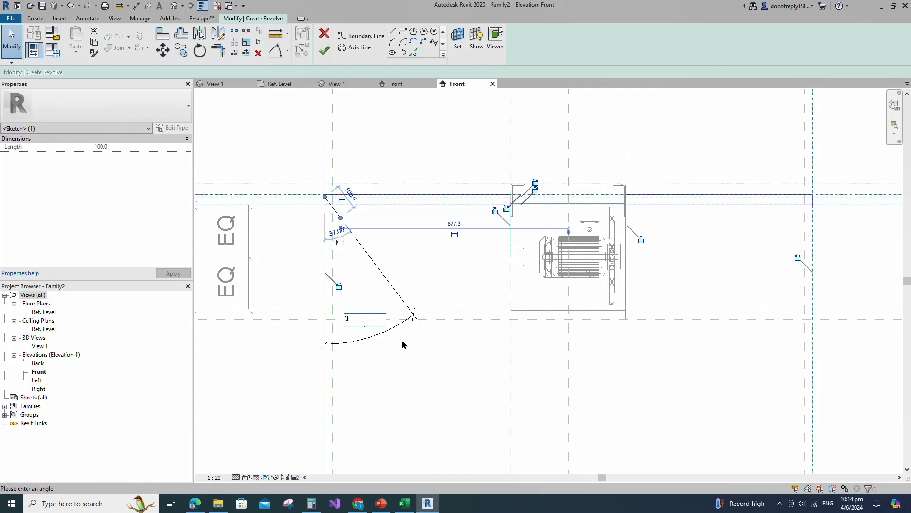
text(5)
click(428, 375)
scroll(401, 204, down, 2)
click(388, 259)
scroll(384, 254, down, 2)
click(406, 369)
scroll(373, 242, up, 6)
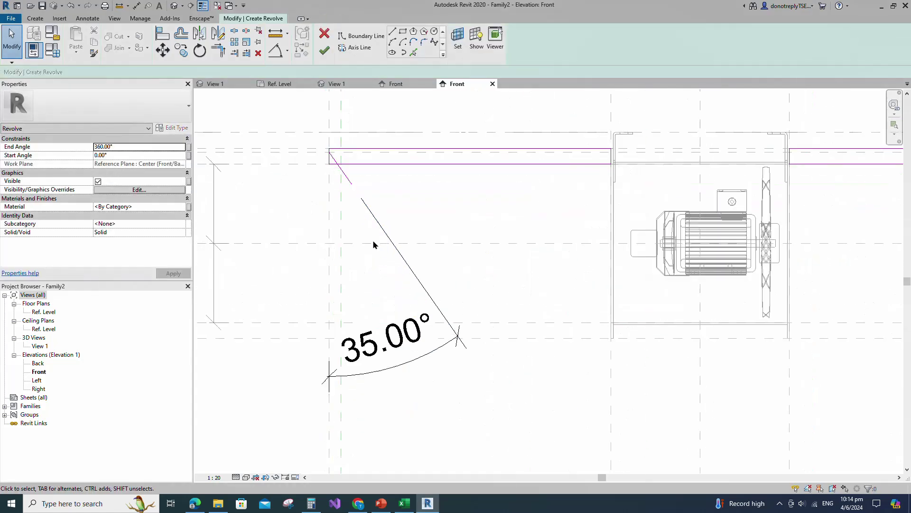
Step: Mirror a copy of the left diagonal line about the fan's vertical center plane
scroll(303, 225, down, 2)
scroll(314, 241, up, 2)
scroll(314, 232, down, 2)
click(332, 187)
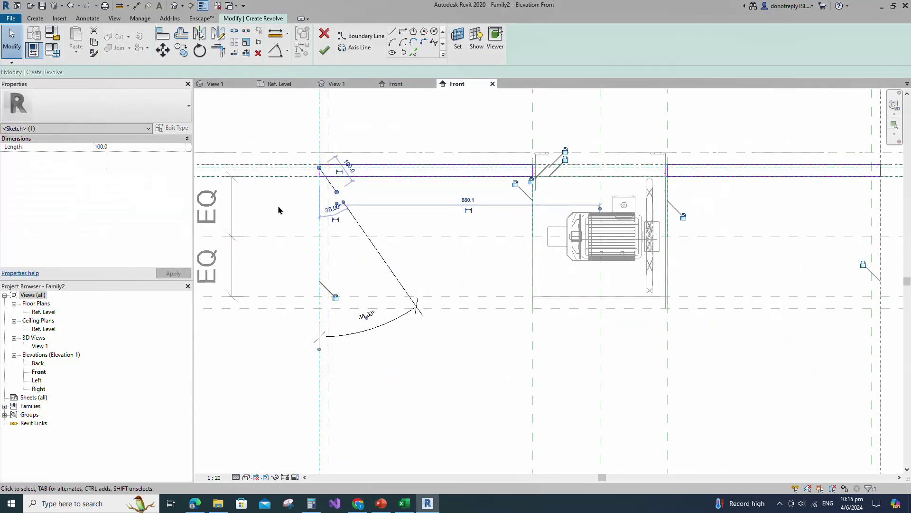
scroll(264, 213, down, 2)
click(203, 38)
click(485, 137)
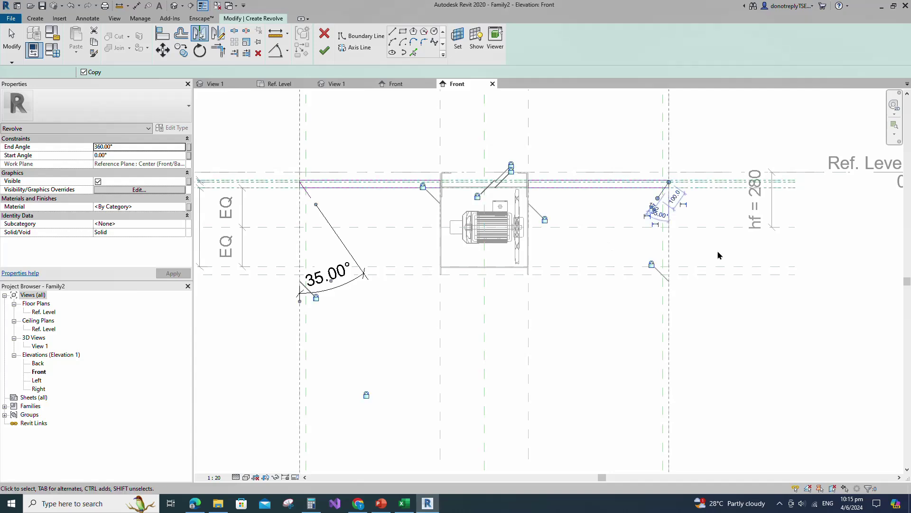
click(718, 253)
Step: Align and lock the mirrored diagonal's upper endpoint to the 10 mm offset plane and the outermost right plane
click(163, 35)
scroll(737, 179, up, 2)
scroll(700, 187, up, 2)
click(700, 186)
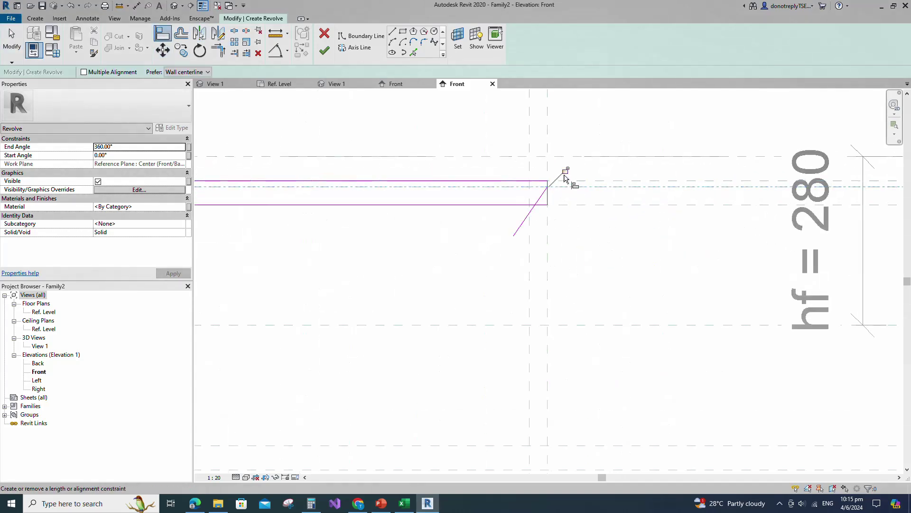
click(564, 174)
click(547, 170)
click(548, 187)
scroll(617, 242, down, 3)
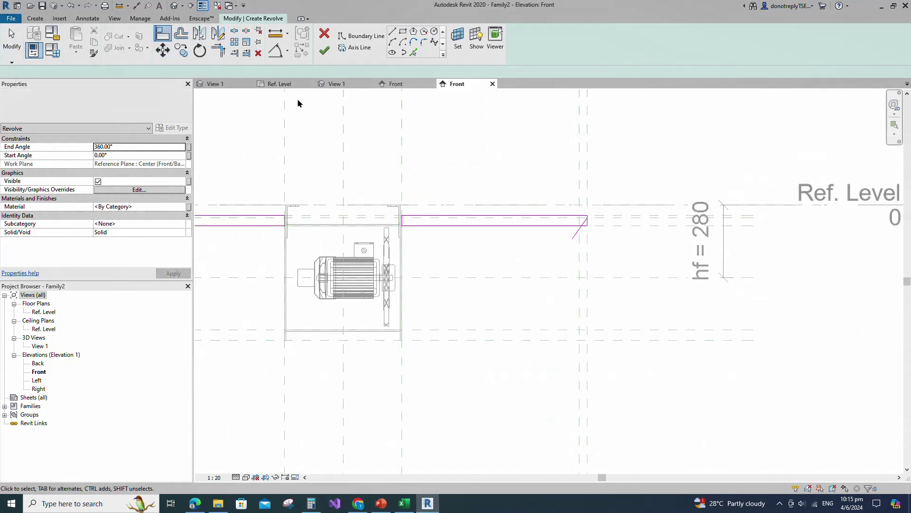
Step: Add an angular dimension between the mirrored diagonal line and the outermost right plane
click(275, 51)
click(574, 236)
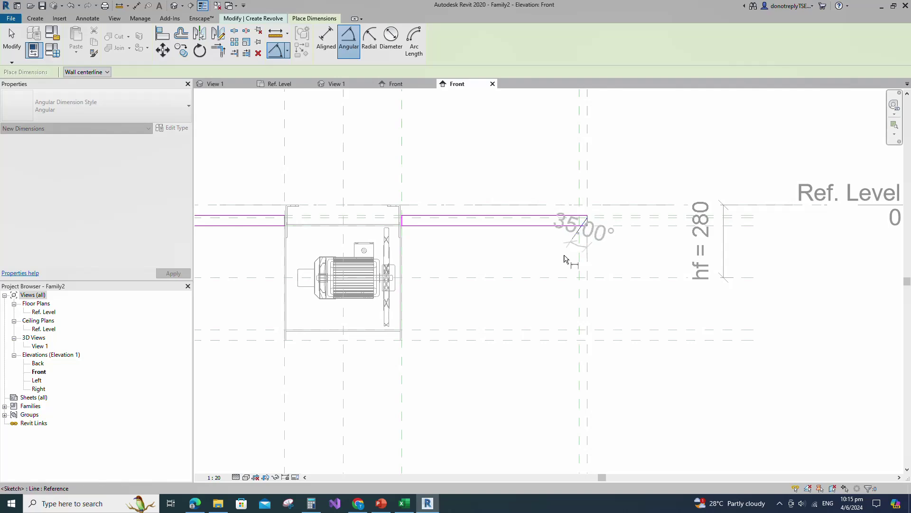
scroll(557, 258, down, 2)
click(536, 382)
scroll(546, 299, down, 4)
key(Escape)
key(Escape)
scroll(528, 352, up, 3)
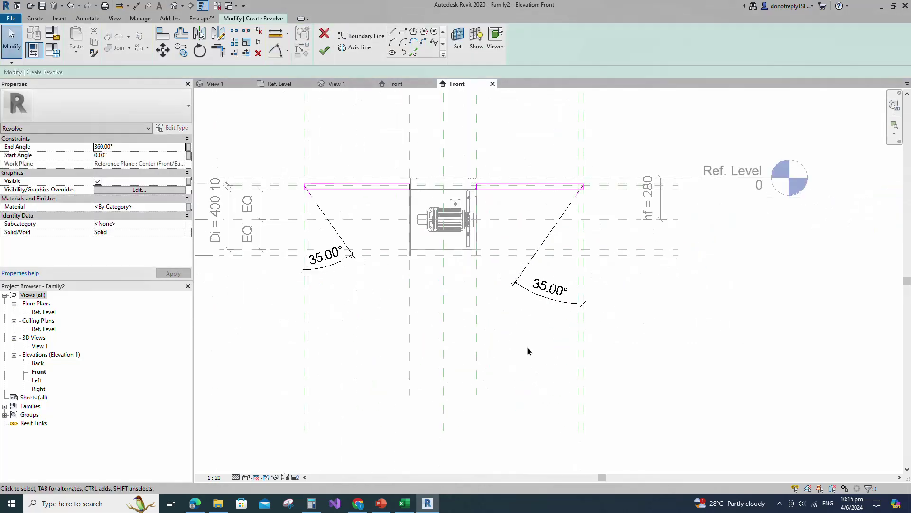
Step: Fillet the upper outer corners of both sketched rectangles with a 5 mm radius
scroll(252, 192, up, 4)
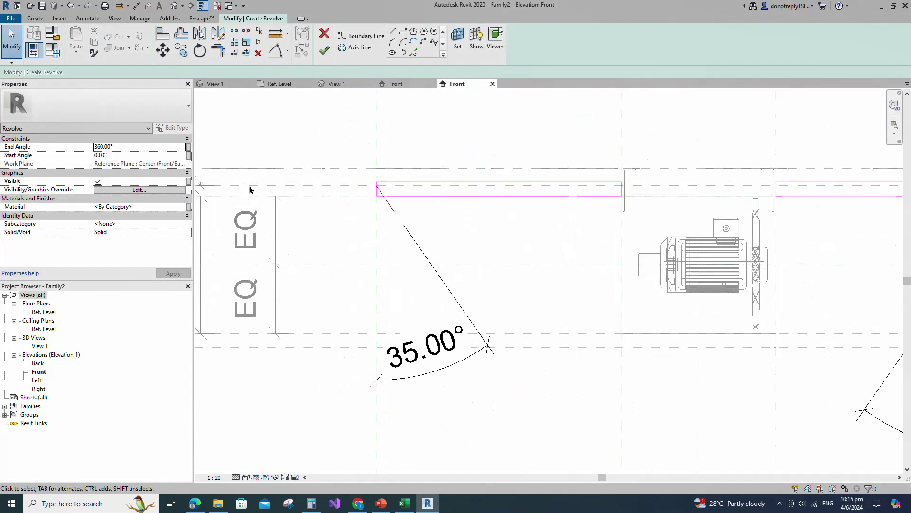
click(423, 44)
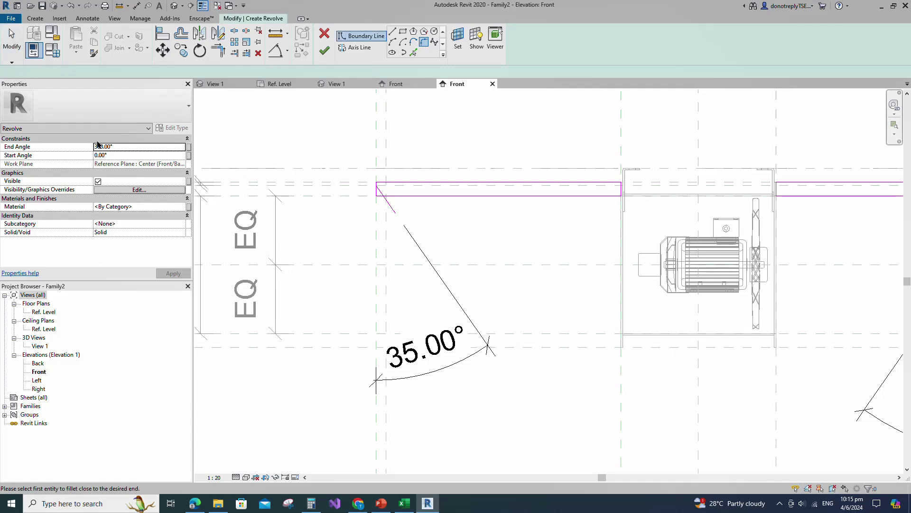
text(5)
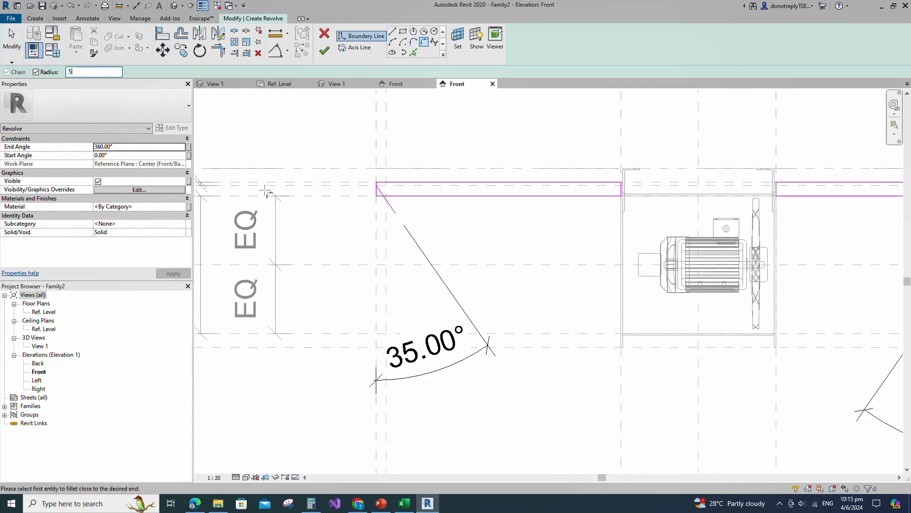
text(.0)
scroll(364, 195, up, 5)
click(438, 132)
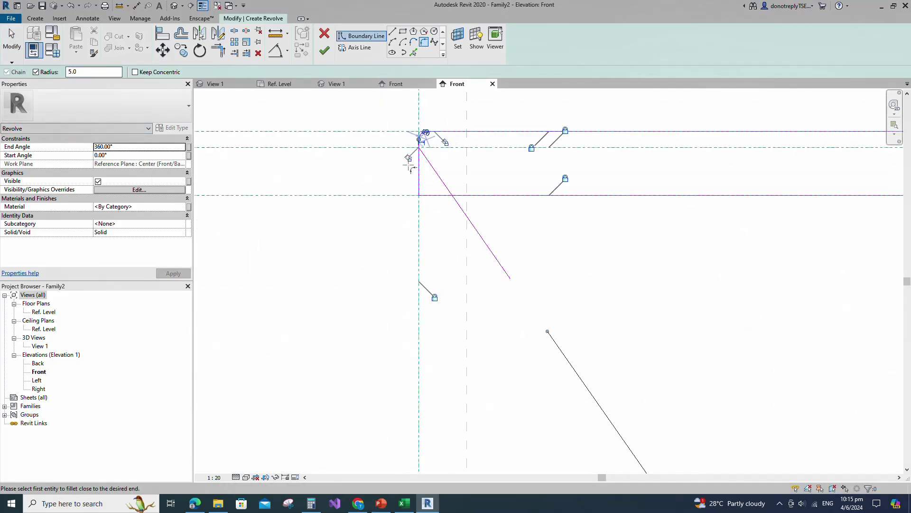
scroll(253, 189, down, 5)
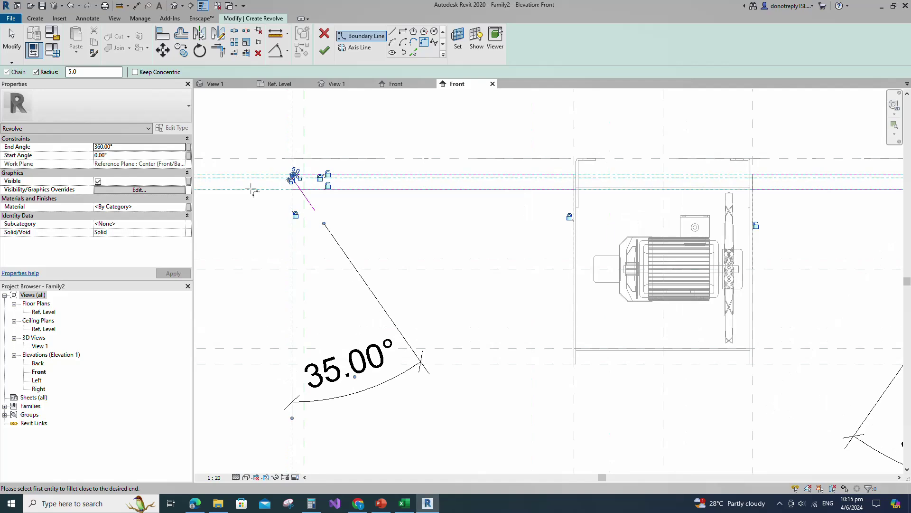
scroll(253, 192, down, 3)
scroll(621, 172, up, 6)
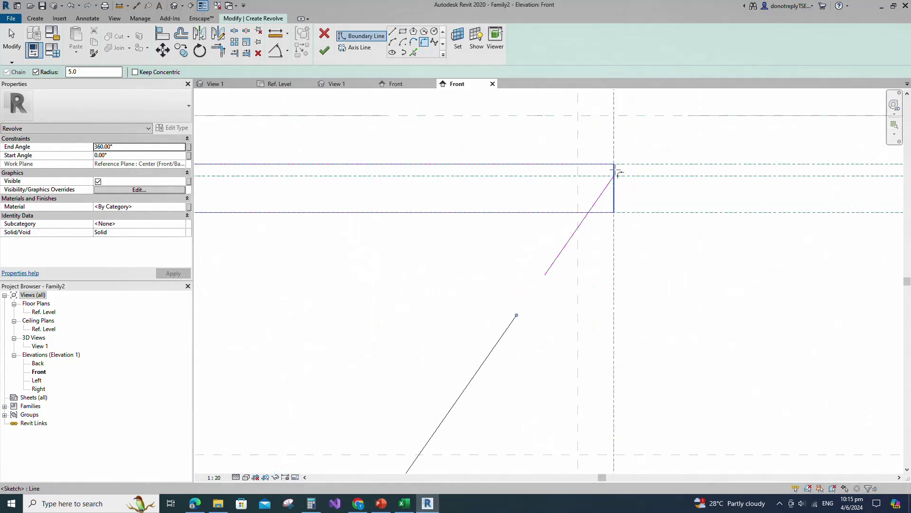
scroll(596, 190, down, 4)
scroll(379, 175, up, 1)
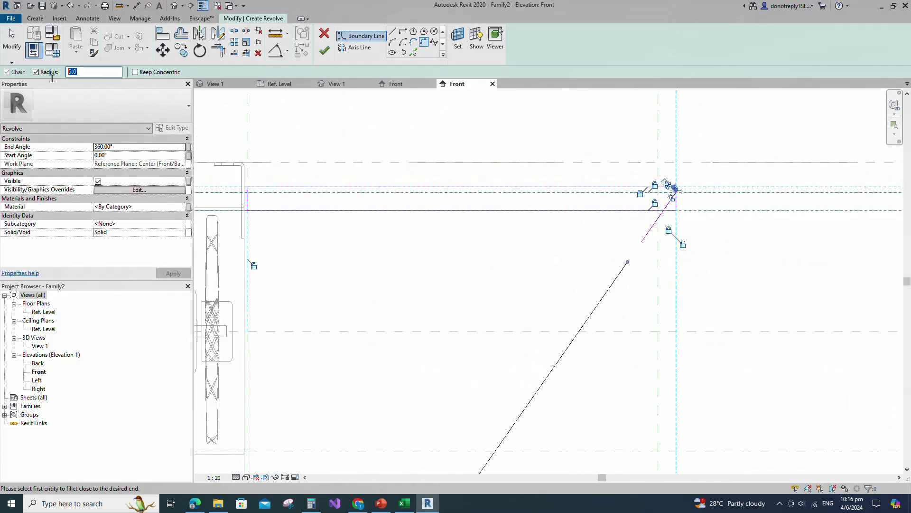
Step: Fillet each diagonal line with the lower edge of its rectangle using a 20 mm radius on both sides
text(20.0)
scroll(683, 216, up, 3)
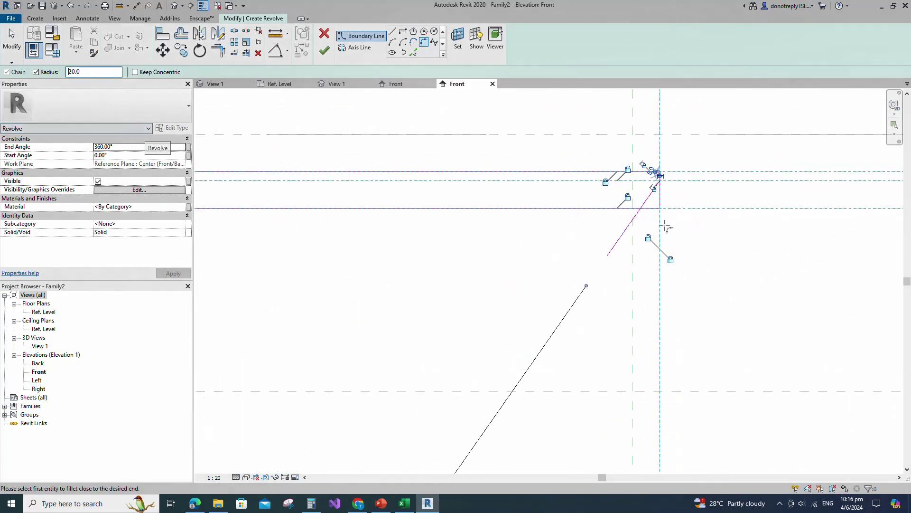
click(614, 203)
click(650, 178)
scroll(630, 210, down, 4)
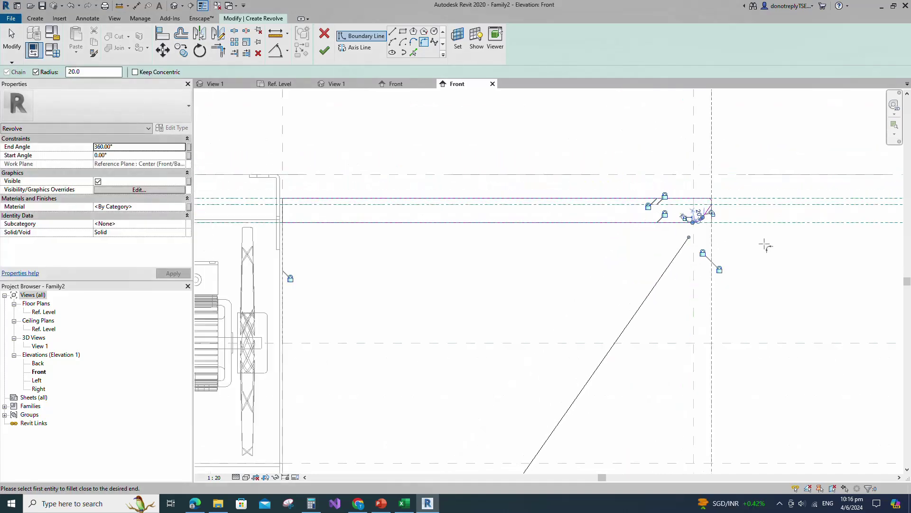
scroll(744, 248, up, 2)
scroll(375, 181, up, 2)
click(397, 210)
click(403, 218)
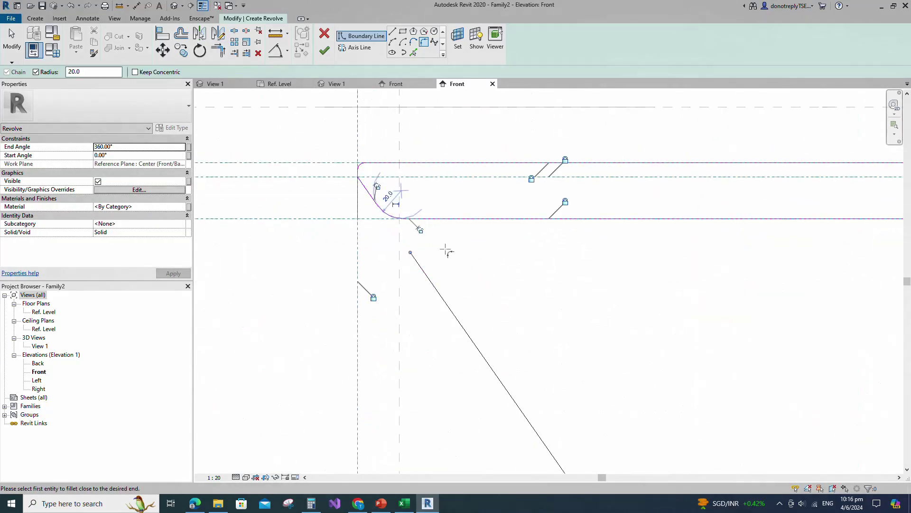
Step: Trim the outer vertical edges of both profiles to the diagonal lines so each boundary forms a closed loop
key(t)
key(r)
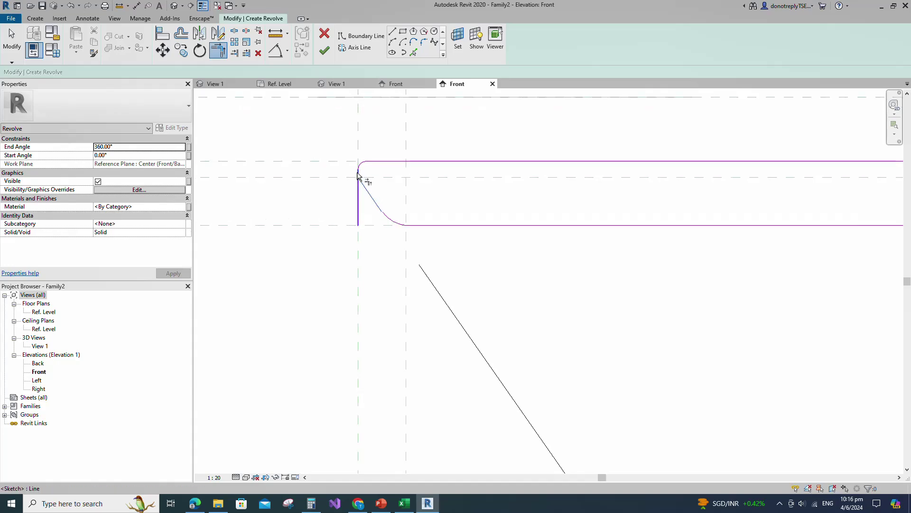
scroll(299, 197, down, 2)
scroll(299, 209, down, 5)
scroll(807, 210, up, 6)
scroll(746, 203, up, 2)
click(668, 160)
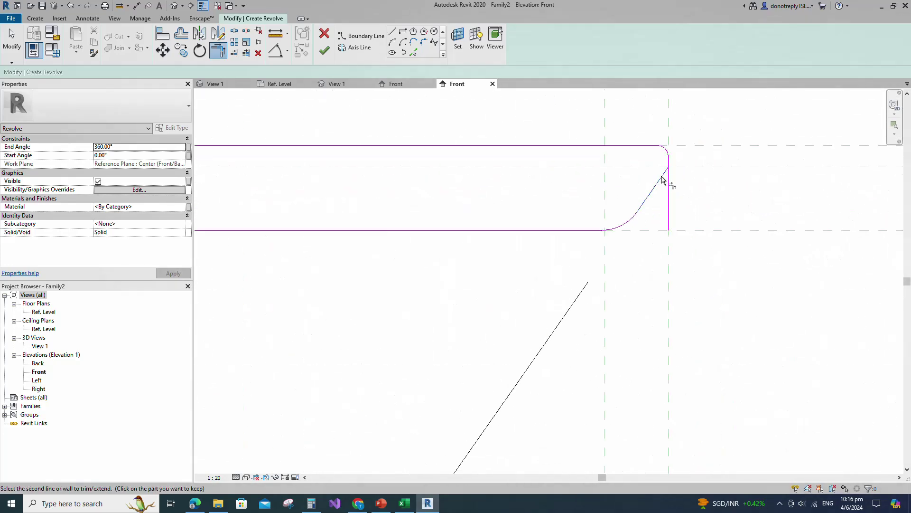
click(662, 174)
scroll(780, 228, down, 2)
scroll(780, 237, down, 2)
key(Escape)
scroll(557, 210, down, 1)
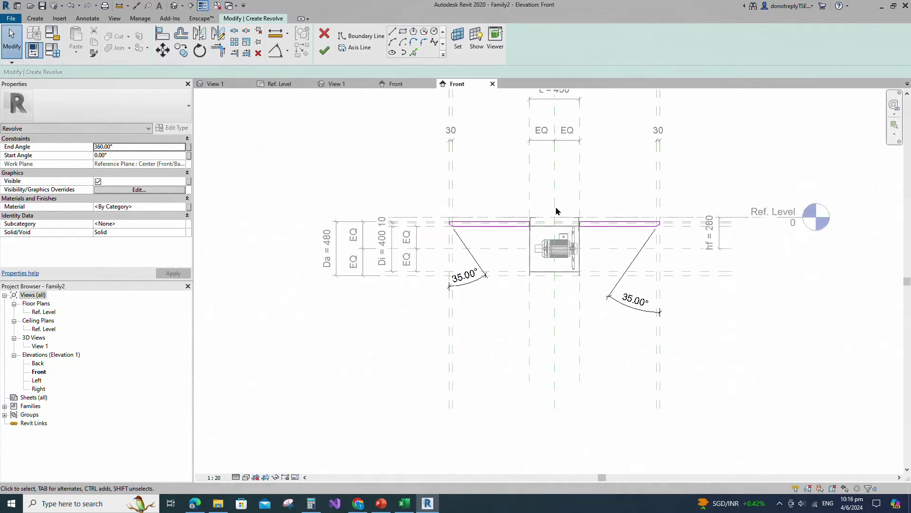
Step: Pick the fan's horizontal center plane as the axis line and finish the revolve
click(355, 48)
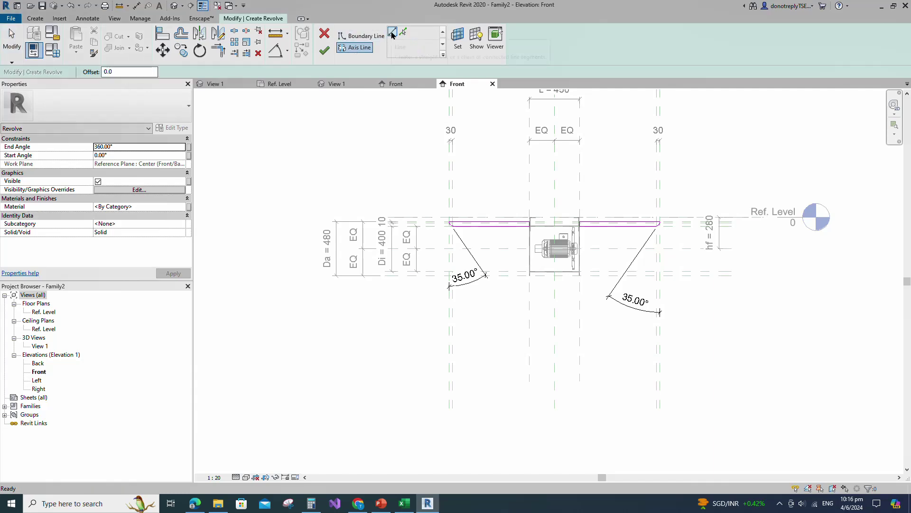
click(404, 32)
click(498, 250)
click(324, 51)
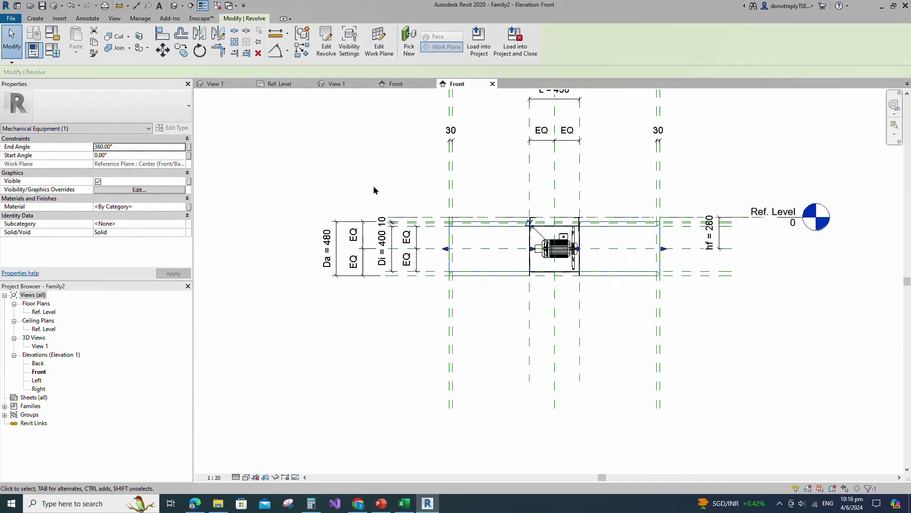
click(471, 332)
Step: Open the 3D view, set its visual style to Shaded and inspect the revolved bodies around the fan
double_click(38, 346)
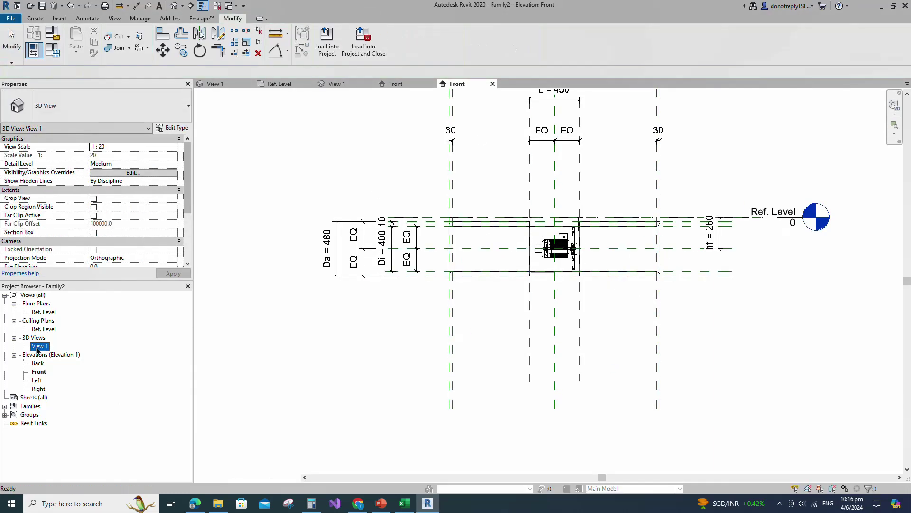
shift+middle_drag(543, 354, 355, 396)
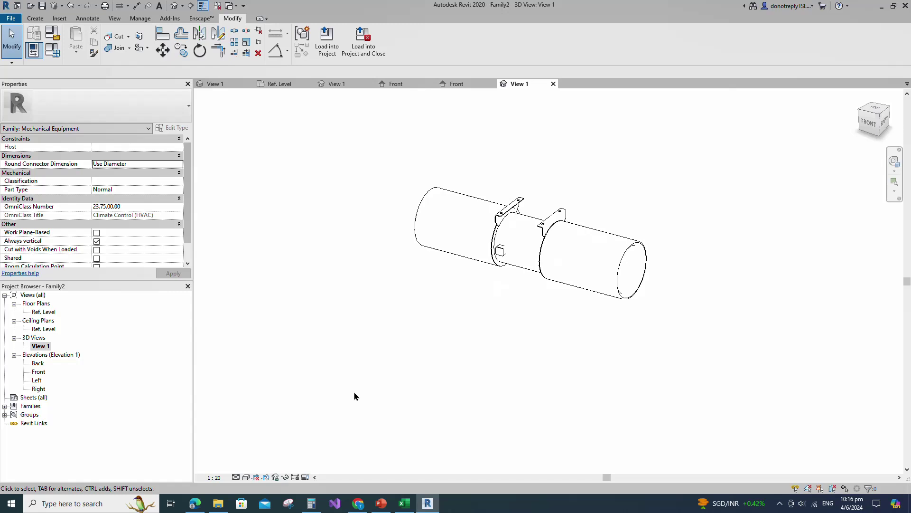
click(237, 478)
click(265, 437)
mouse_move(653, 383)
shift+middle_down()
mouse_move(439, 329)
mouse_move(655, 388)
mouse_move(628, 371)
shift+middle_up()
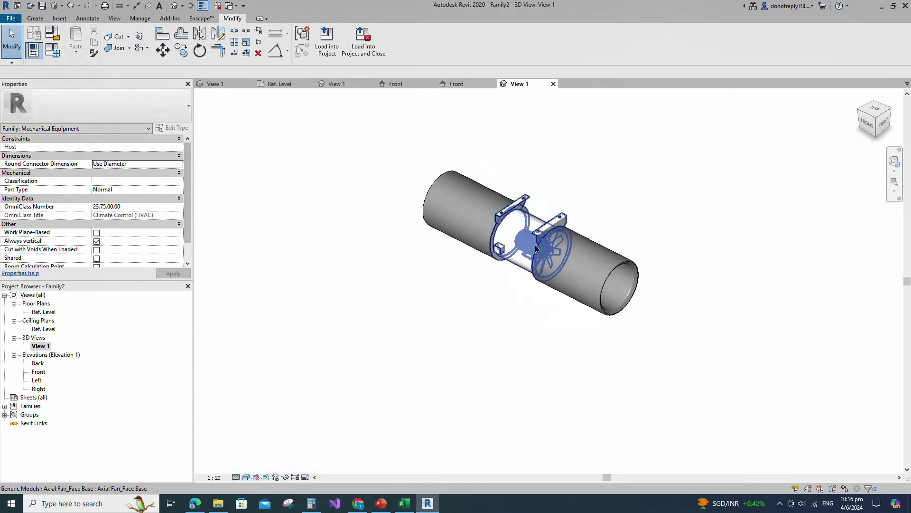
Step: Associate the nested axial fan's Fan Body material with a new type parameter named Fan Body
click(522, 239)
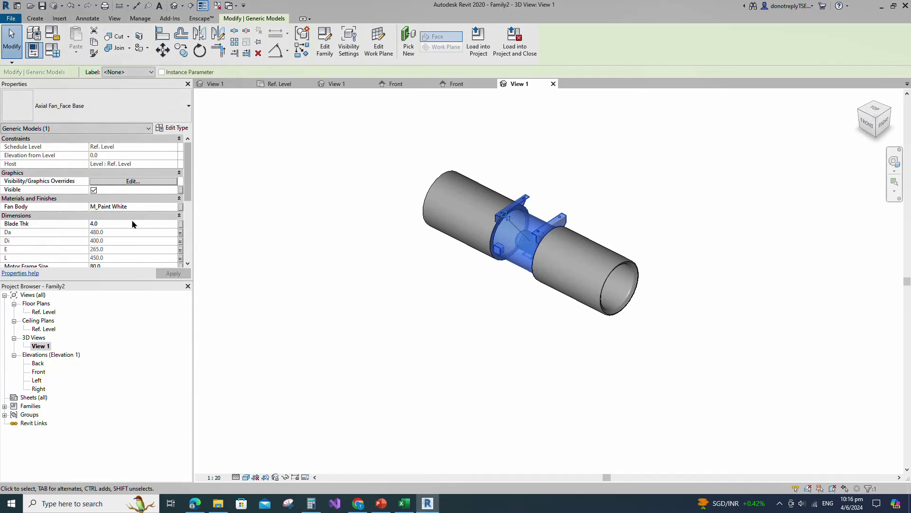
click(180, 207)
click(384, 319)
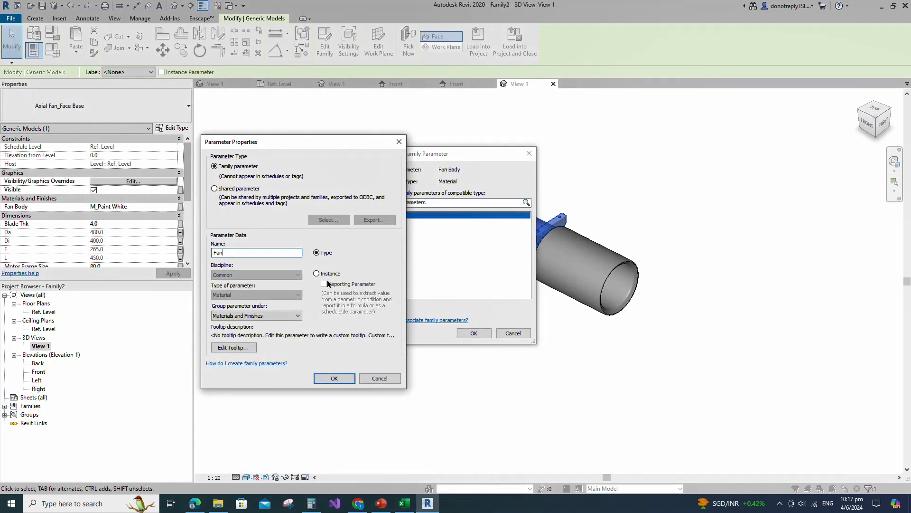
click(335, 377)
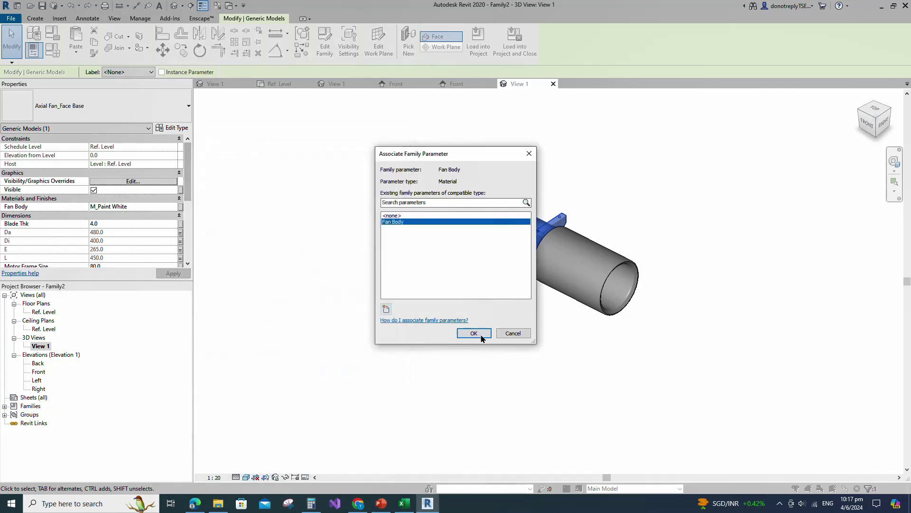
click(474, 332)
click(610, 326)
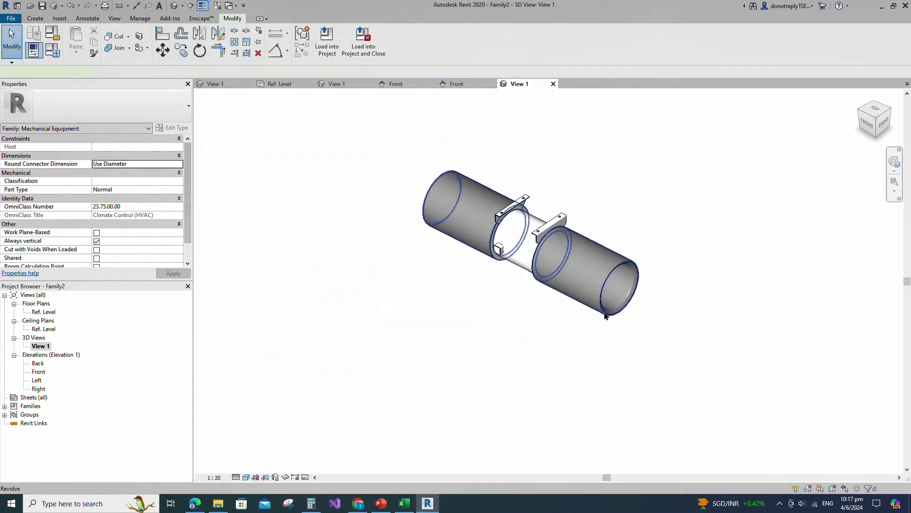
Step: Associate the Material property of the revolved bodies with the existing Fan Body parameter
click(607, 314)
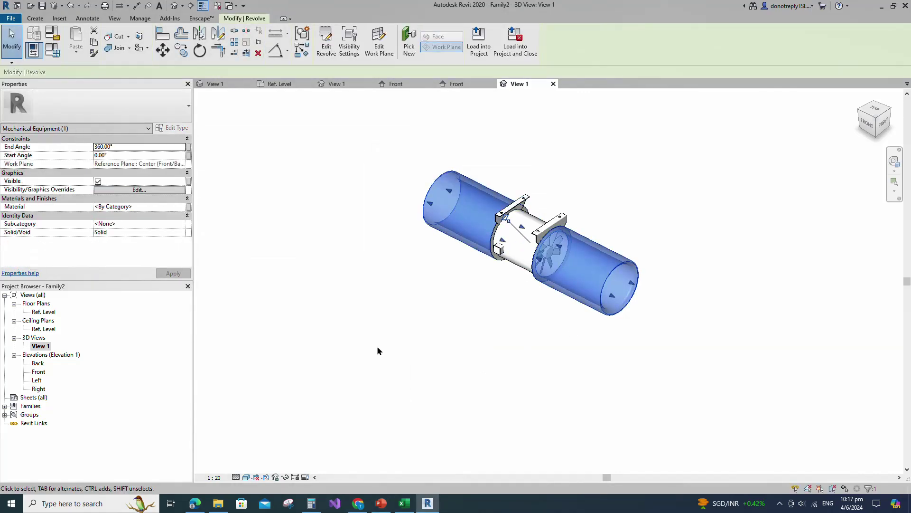
click(189, 208)
click(397, 223)
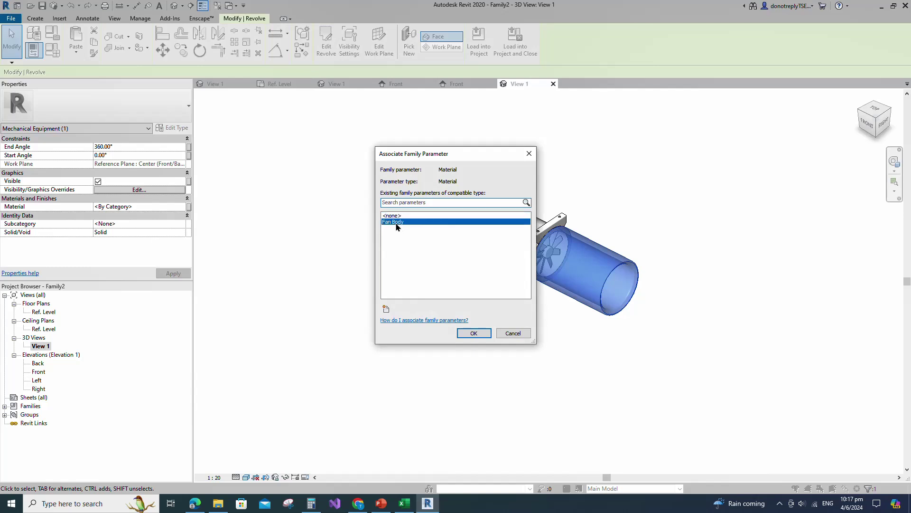
click(473, 333)
click(363, 340)
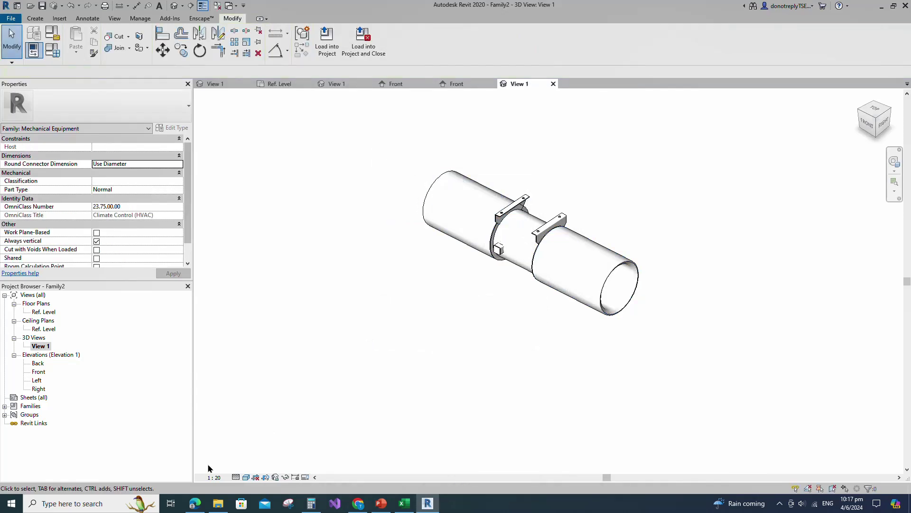
Step: Check the body material in the Realistic visual style from another angle and return the 3D view to Shaded
click(246, 477)
click(259, 459)
mouse_move(467, 417)
shift+middle_down()
mouse_move(395, 342)
mouse_move(415, 358)
mouse_move(645, 340)
mouse_move(433, 389)
mouse_move(589, 381)
shift+middle_up()
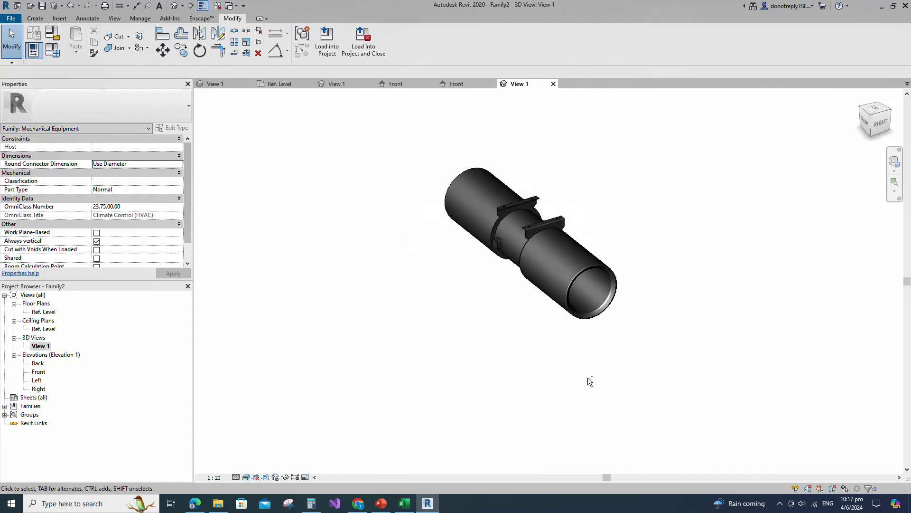
click(246, 477)
click(258, 438)
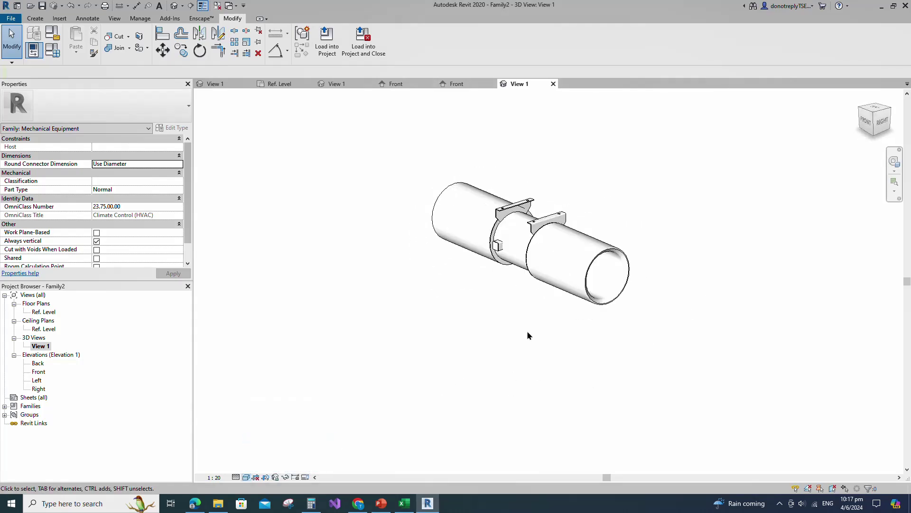
Step: Switch to the open Fan Guard family and load it into Family2
double_click(37, 381)
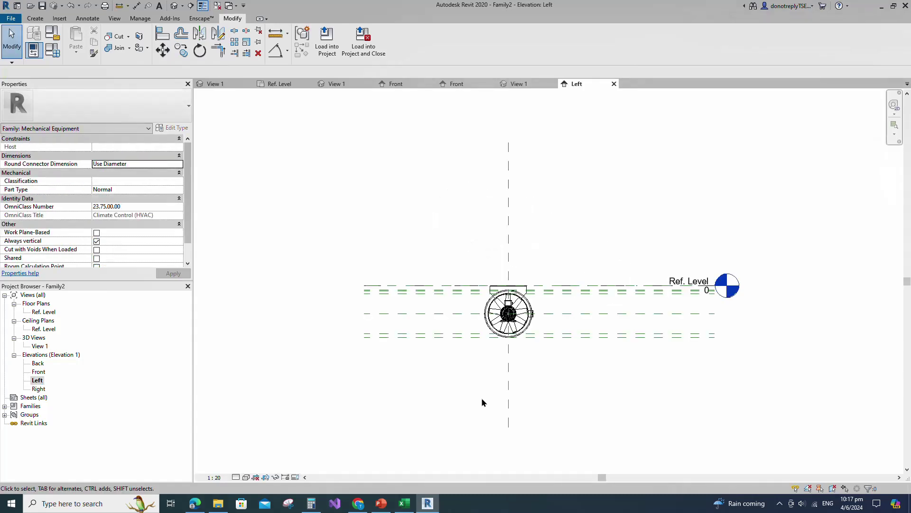
click(213, 85)
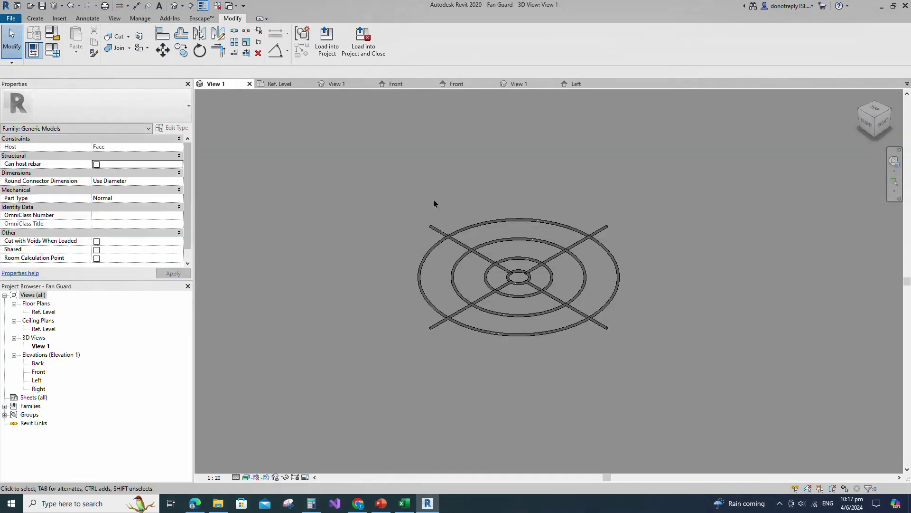
click(327, 38)
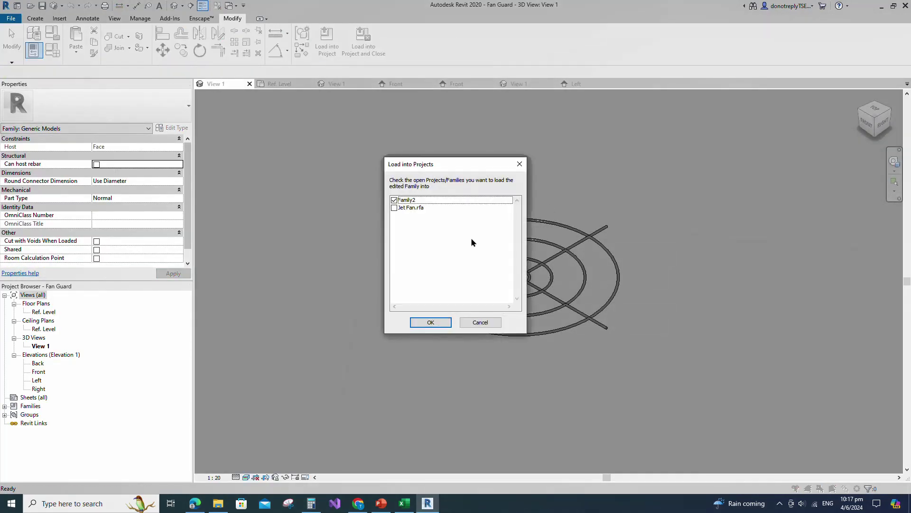
click(433, 323)
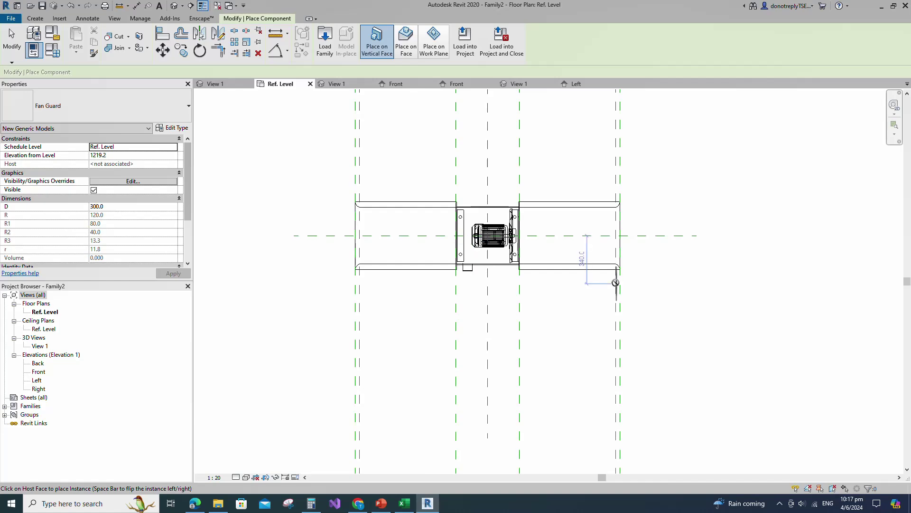
Step: Place a Fan Guard on the inner vertical reference plane at each end of the unit, on the centerline in the Ref. Level plan
scroll(618, 231, up, 5)
scroll(618, 232, down, 4)
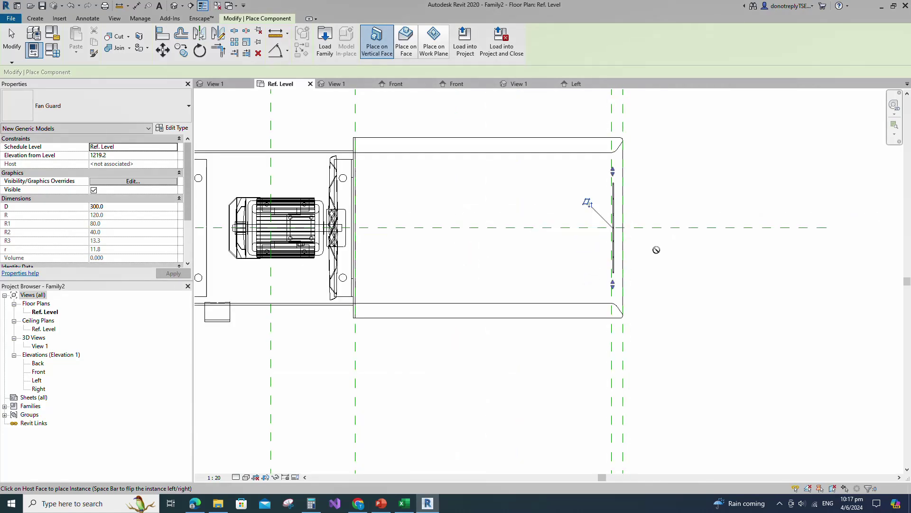
scroll(665, 259, down, 4)
scroll(367, 254, up, 3)
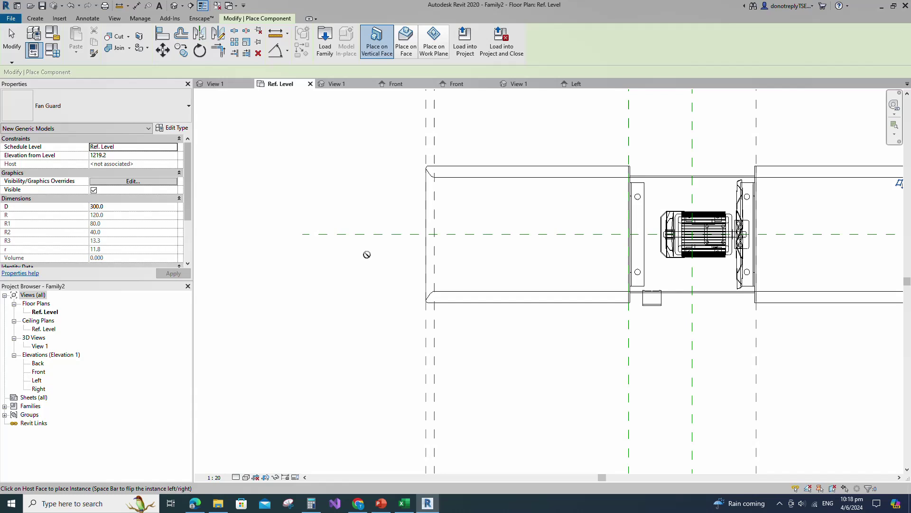
click(433, 235)
key(Escape)
scroll(389, 244, down, 2)
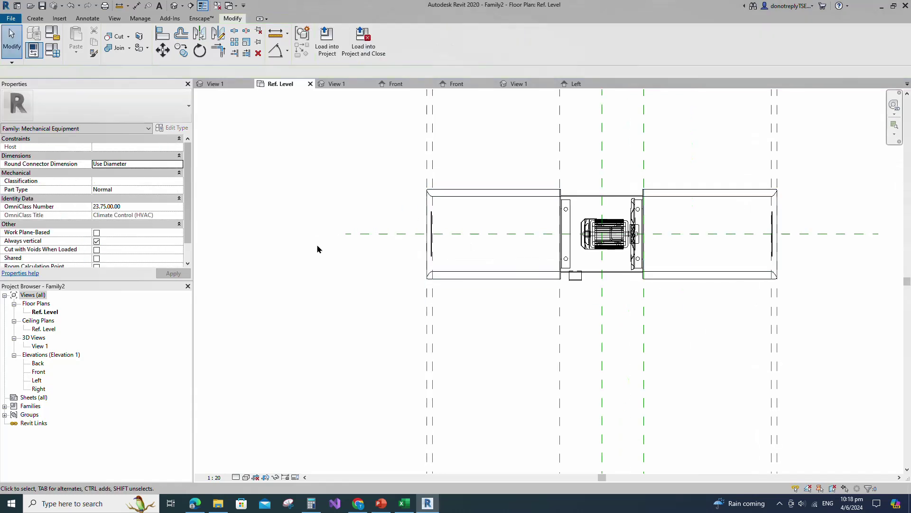
Step: Align the fan guards with the Center (Front/Back) reference plane in plan and lock the alignment
click(162, 30)
click(370, 235)
scroll(420, 235, up, 2)
click(411, 236)
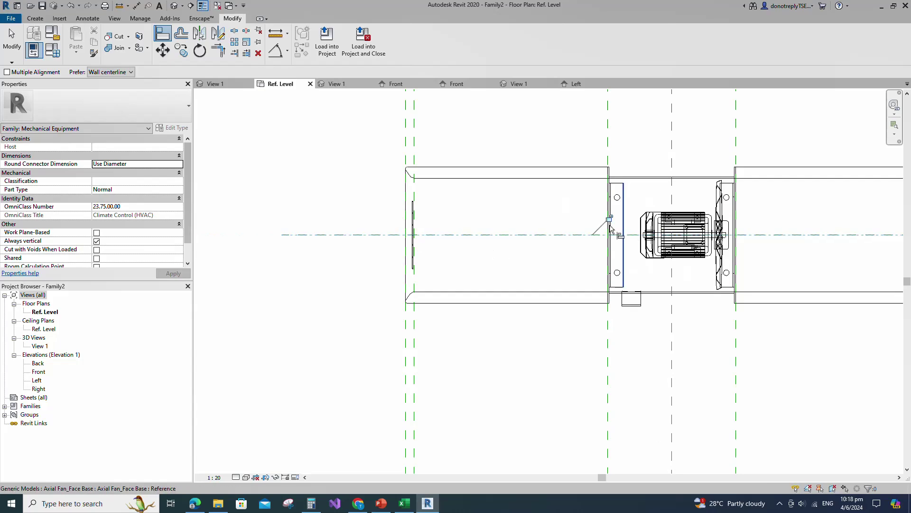
click(610, 221)
scroll(371, 230, down, 1)
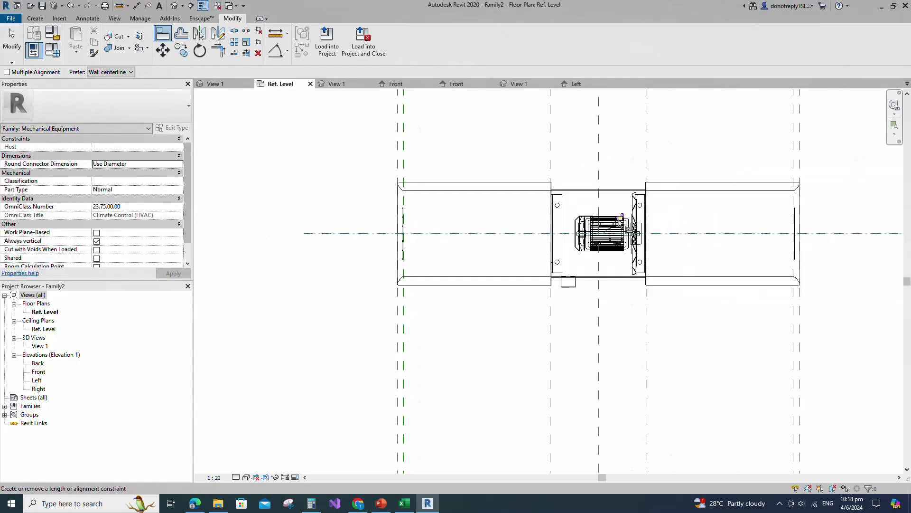
scroll(535, 241, down, 2)
key(Escape)
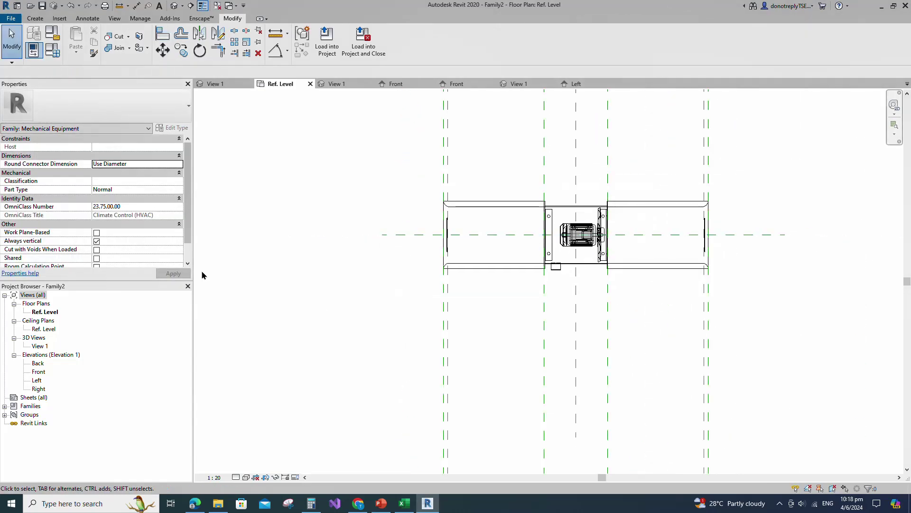
Step: In the Front elevation, align both fan guards with the fan's horizontal center plane
double_click(38, 371)
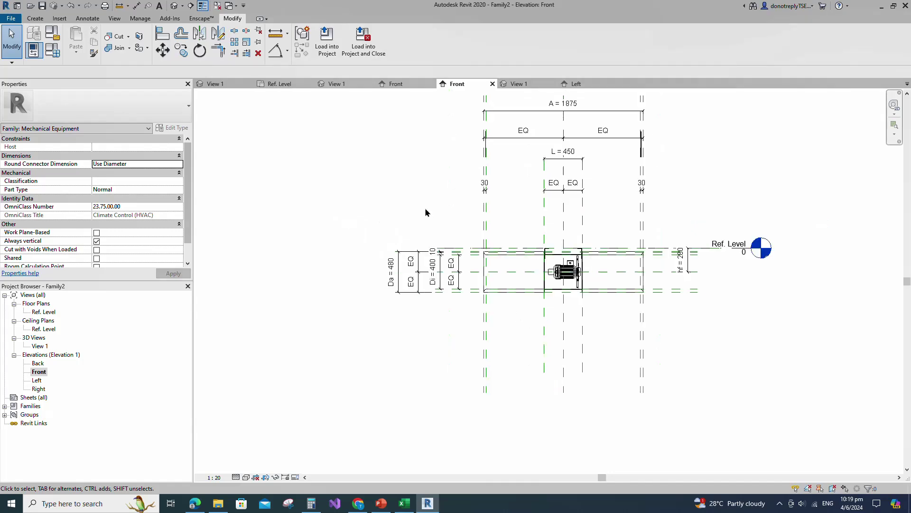
click(162, 33)
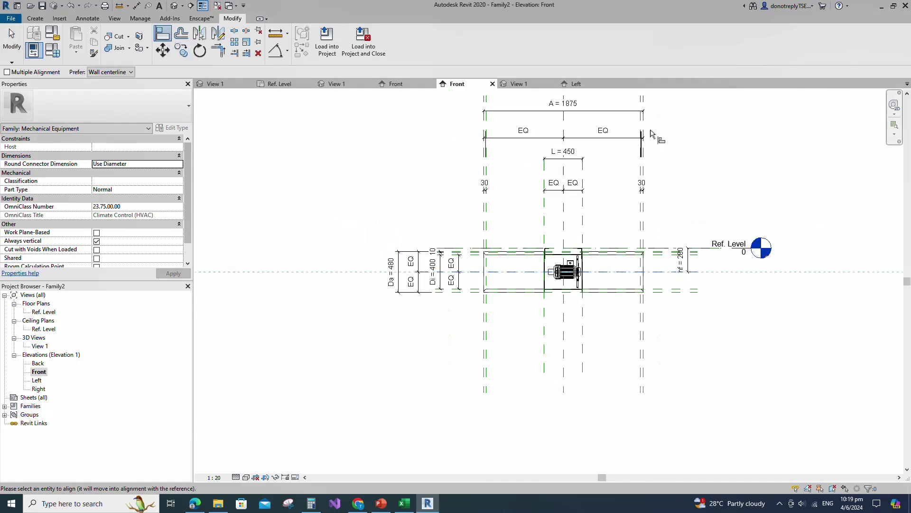
click(642, 143)
click(546, 290)
click(664, 273)
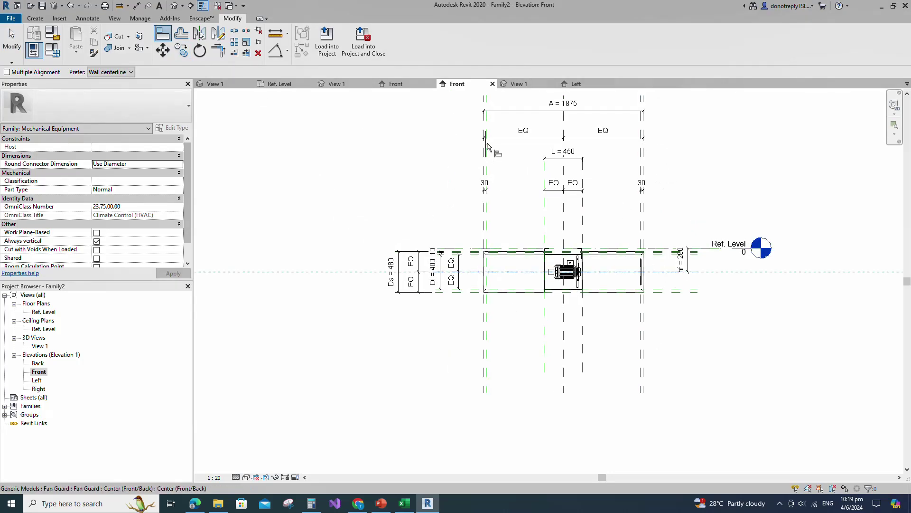
click(486, 143)
key(Escape)
key(Escape)
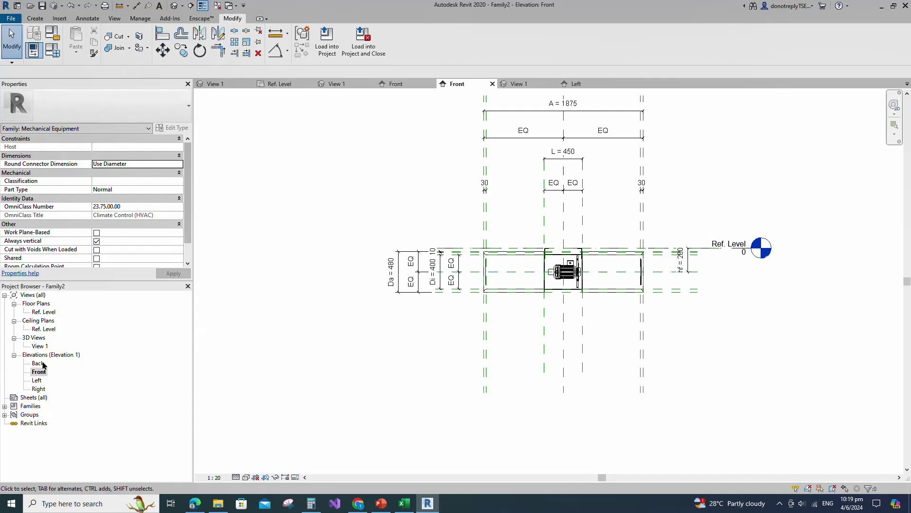
Step: Select both fan guards in the 3D view and associate their D dimension with a new type parameter named D
double_click(38, 346)
shift+middle_drag(616, 372, 740, 354)
click(692, 316)
shift+middle_drag(634, 372, 596, 423)
ctrl+click(543, 386)
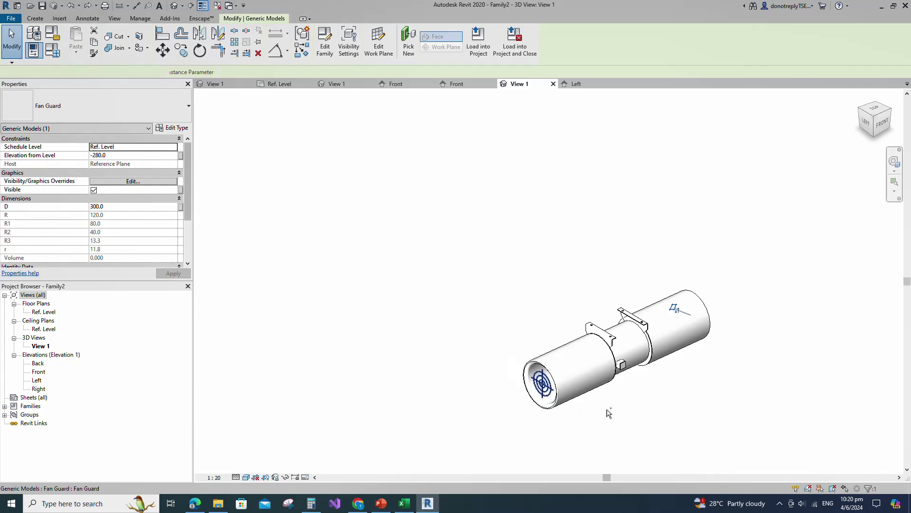
scroll(664, 351, down, 1)
shift+middle_drag(787, 356, 560, 349)
click(180, 207)
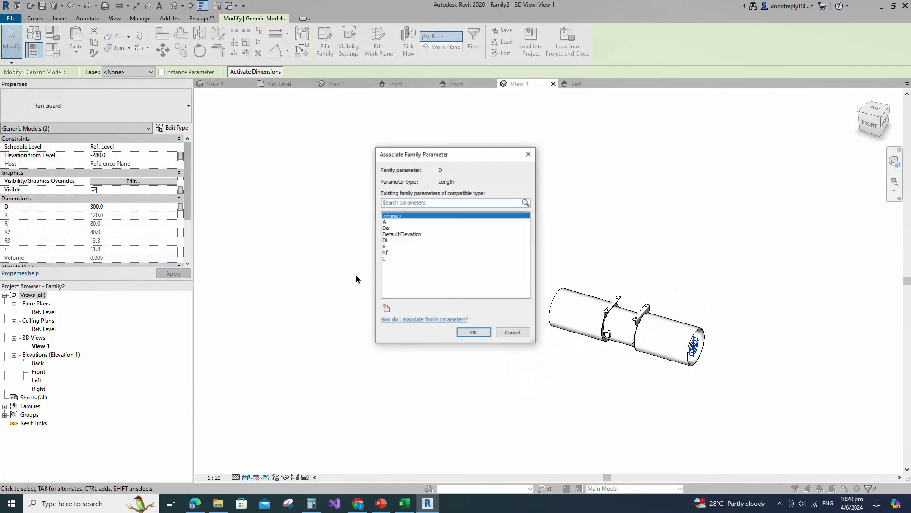
click(386, 308)
text(D)
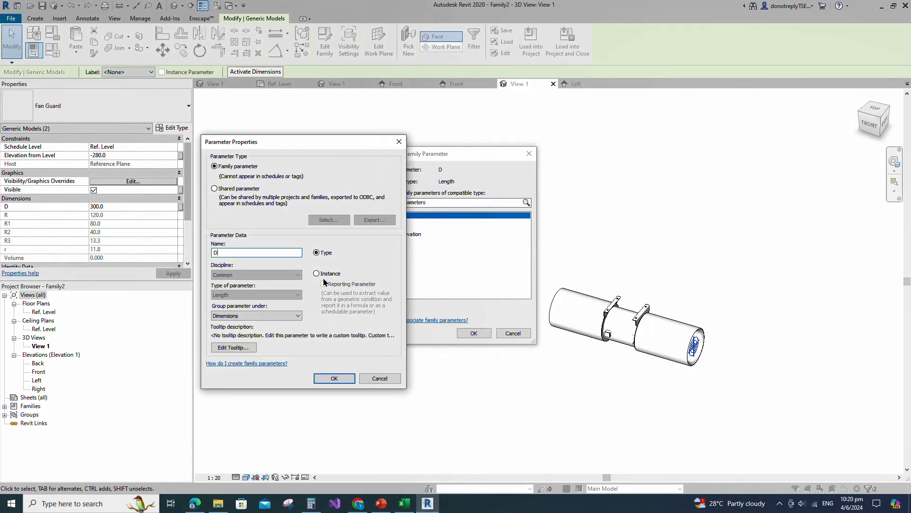
click(334, 378)
click(472, 333)
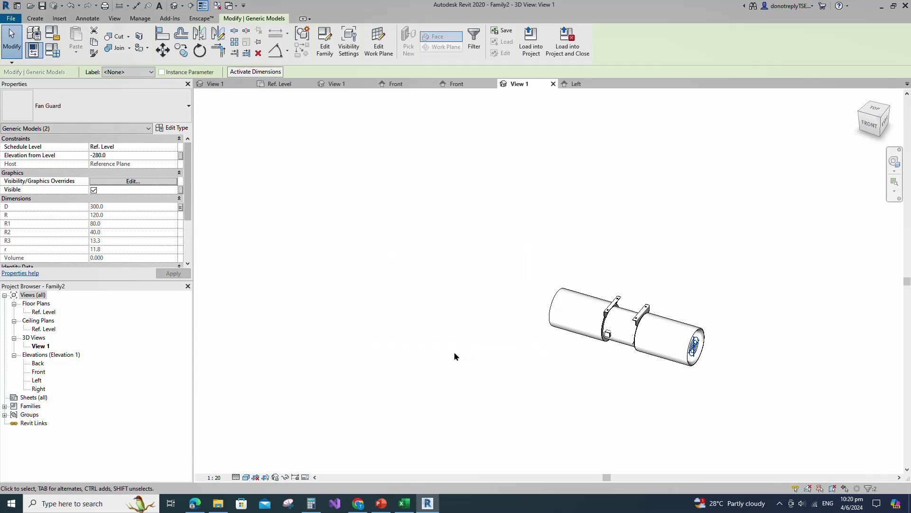
click(448, 353)
Step: In Family Types, move parameter D to the end of the Dimensions group, below hf
click(53, 50)
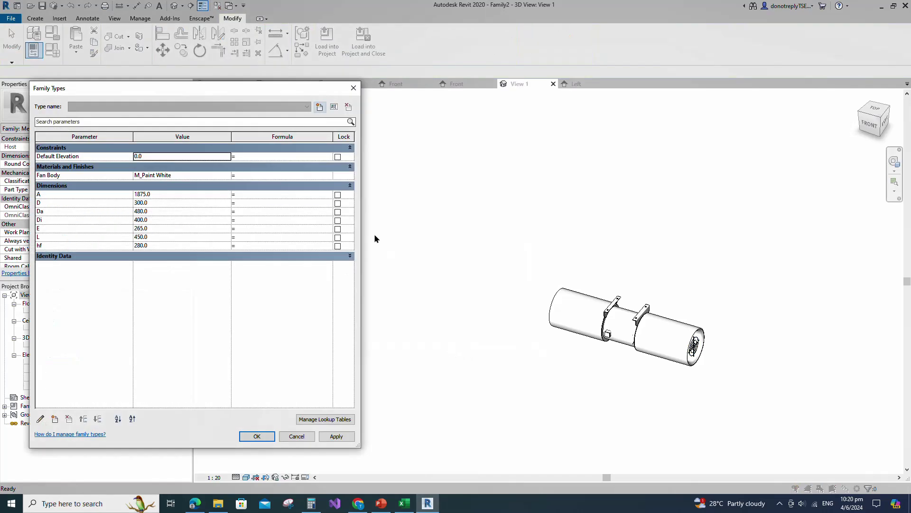
click(237, 203)
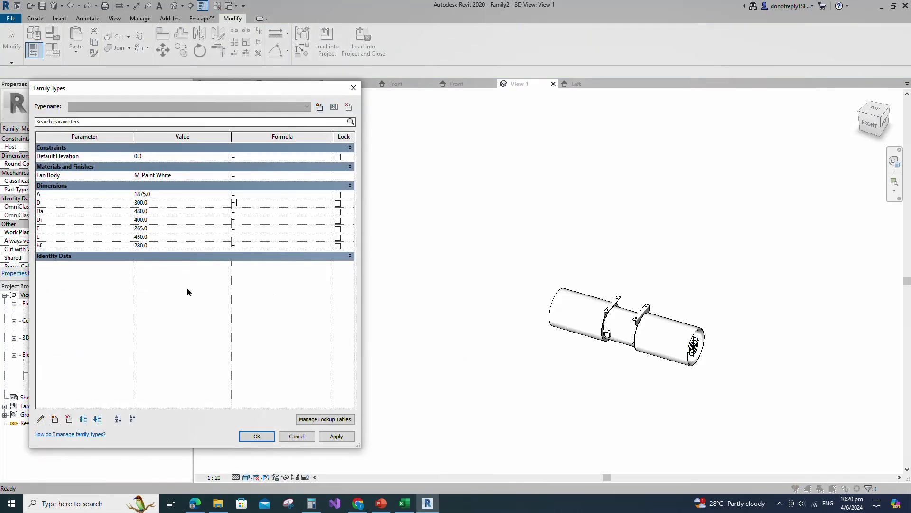
click(57, 203)
click(97, 418)
click(97, 418)
click(97, 418)
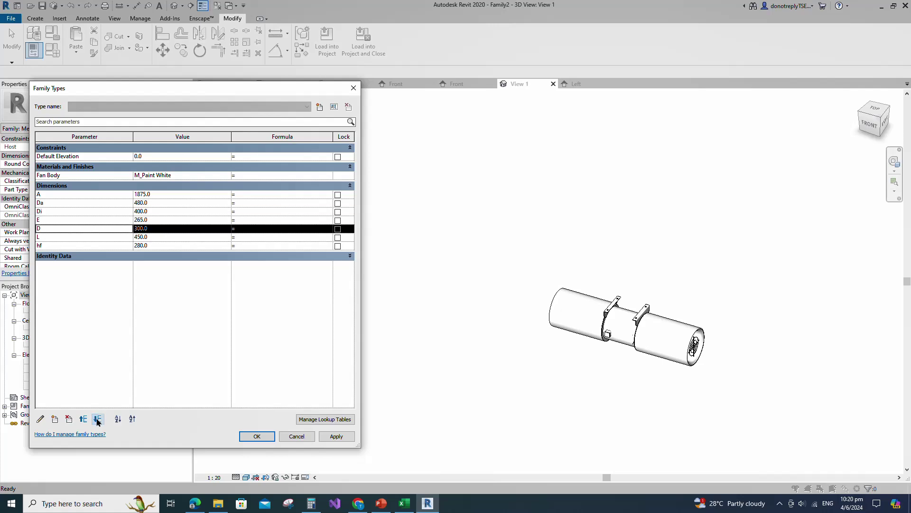
click(97, 418)
click(97, 418)
Step: Set the formula of parameter D to Di + 20 mm and apply it to the family
click(283, 302)
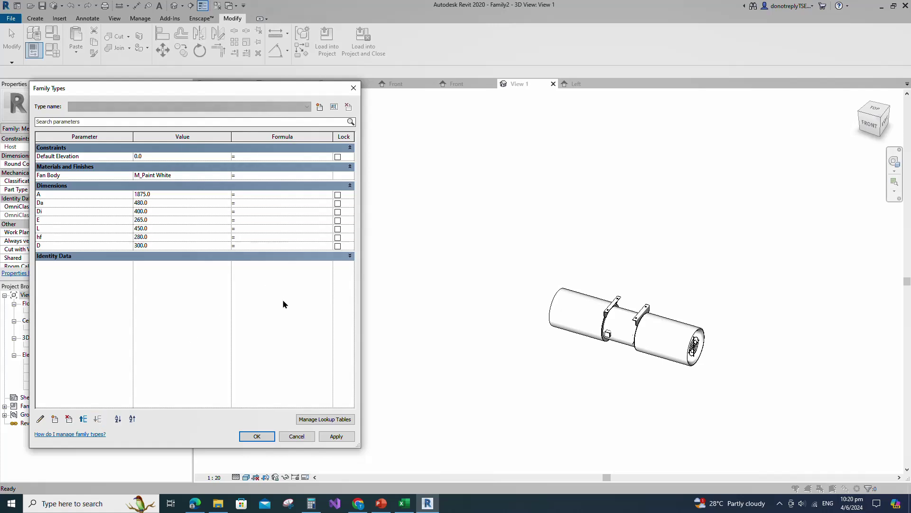
text(Di + 20 mm)
click(338, 436)
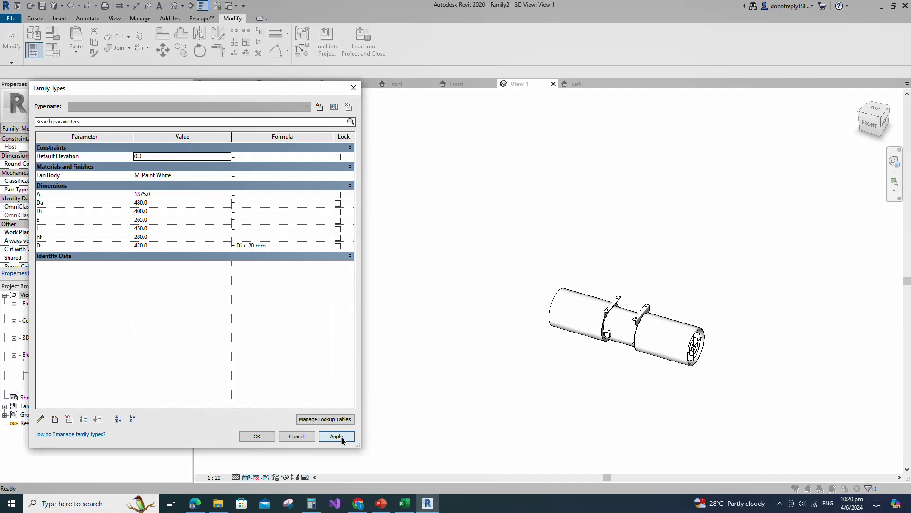
click(275, 436)
Step: Inspect the guards and bodies in the Realistic visual style and return the 3D view to its simpler display style
shift+middle_drag(754, 390, 575, 360)
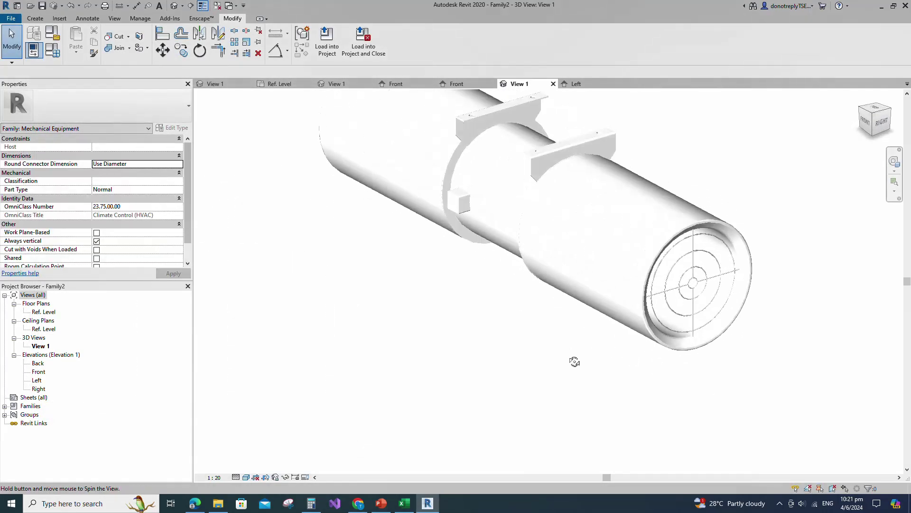
click(246, 477)
click(263, 458)
mouse_move(591, 411)
shift+middle_down()
mouse_move(653, 382)
mouse_move(494, 421)
mouse_move(661, 383)
mouse_move(667, 401)
mouse_move(439, 360)
mouse_move(793, 384)
shift+middle_up()
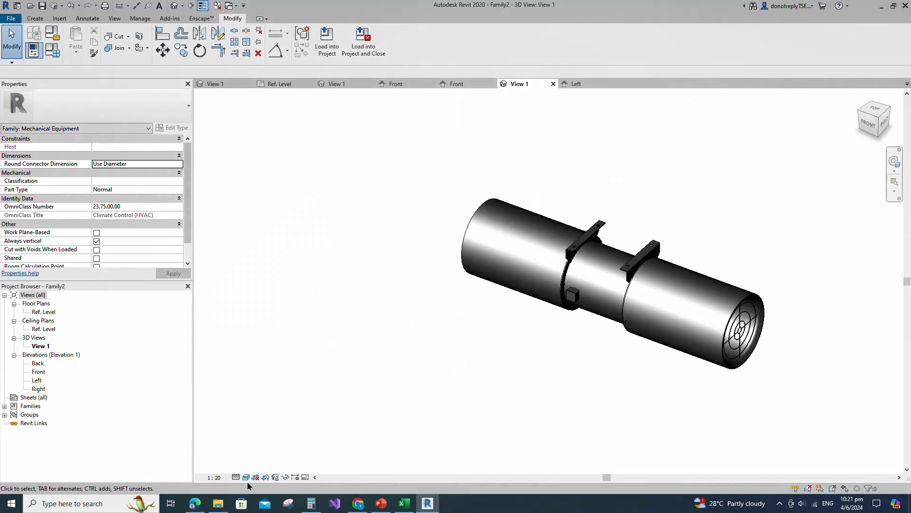
click(246, 477)
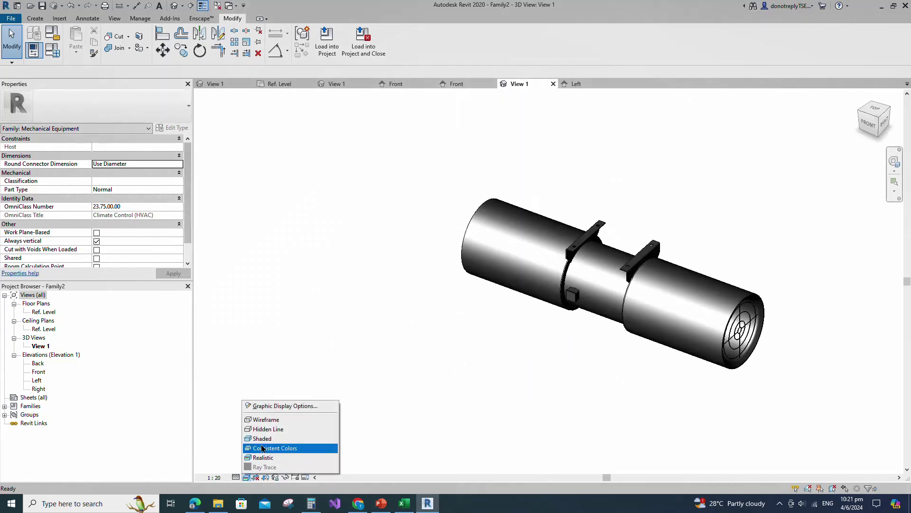
click(264, 429)
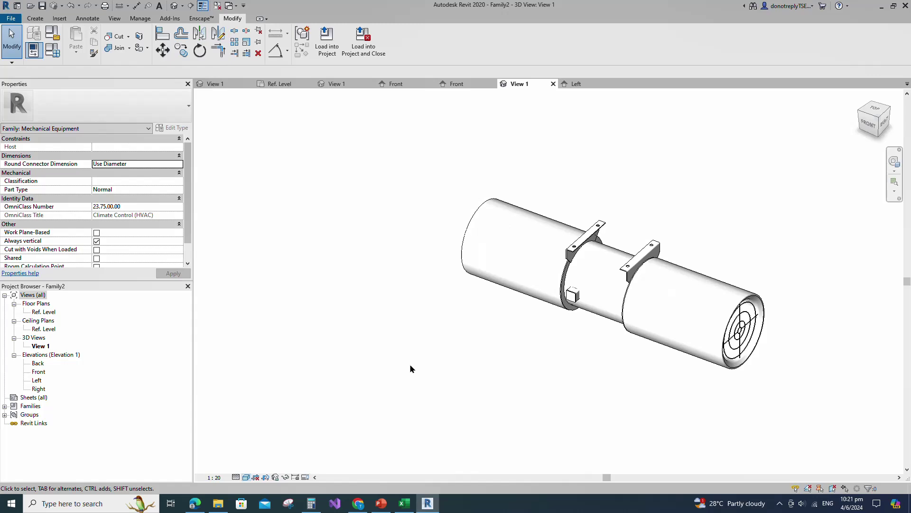
Step: Import the Dimension image into the Ref. Level floor plan and place it near the jet fan
double_click(44, 312)
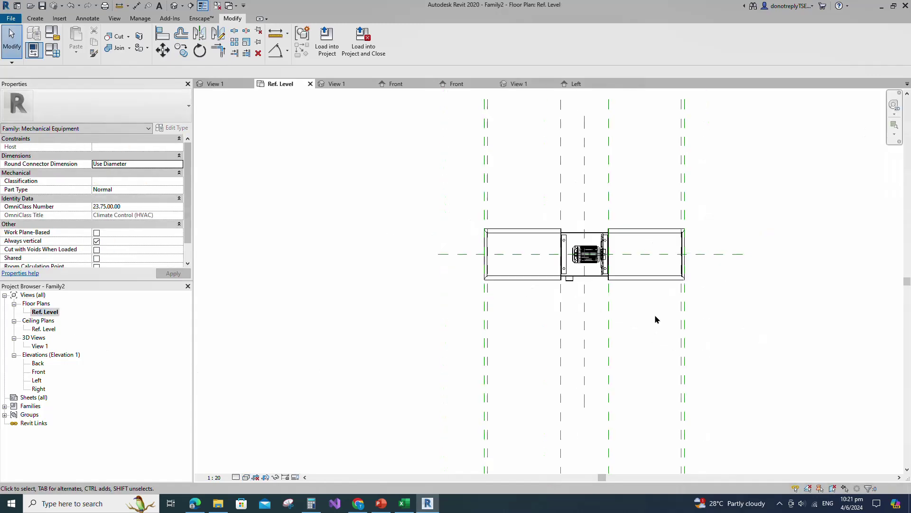
click(60, 19)
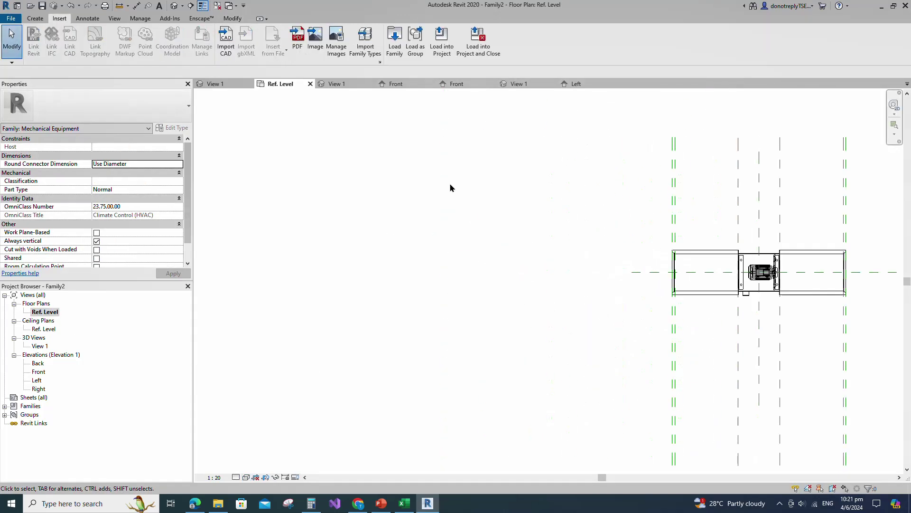
click(315, 37)
click(510, 261)
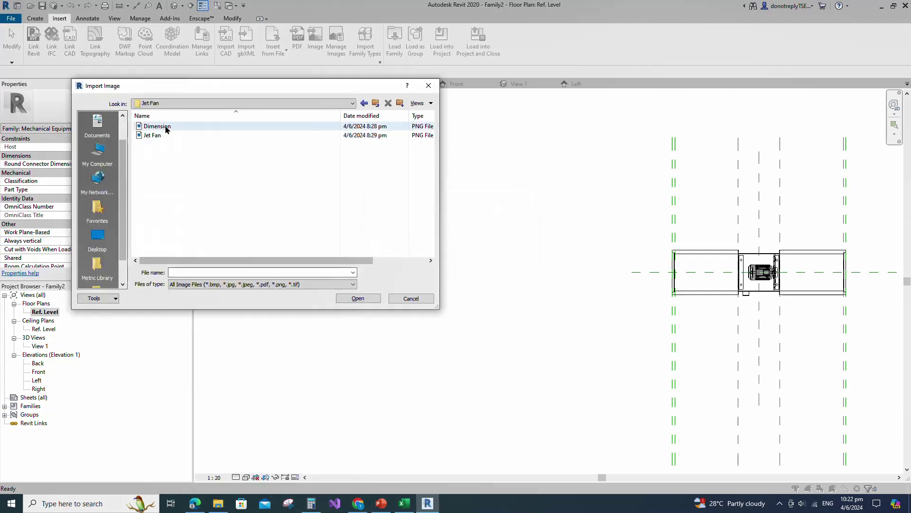
click(161, 127)
click(358, 299)
scroll(562, 254, down, 5)
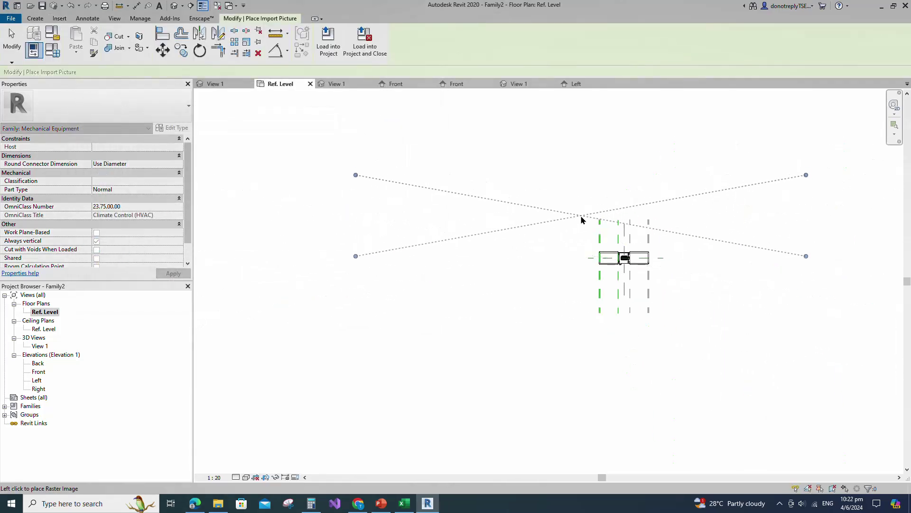
click(582, 215)
Step: Move the dimension table image upward so it sits clear above the jet fan in the plan
scroll(749, 277, down, 1)
scroll(471, 283, up, 1)
scroll(319, 302, down, 2)
drag(572, 248, 571, 222)
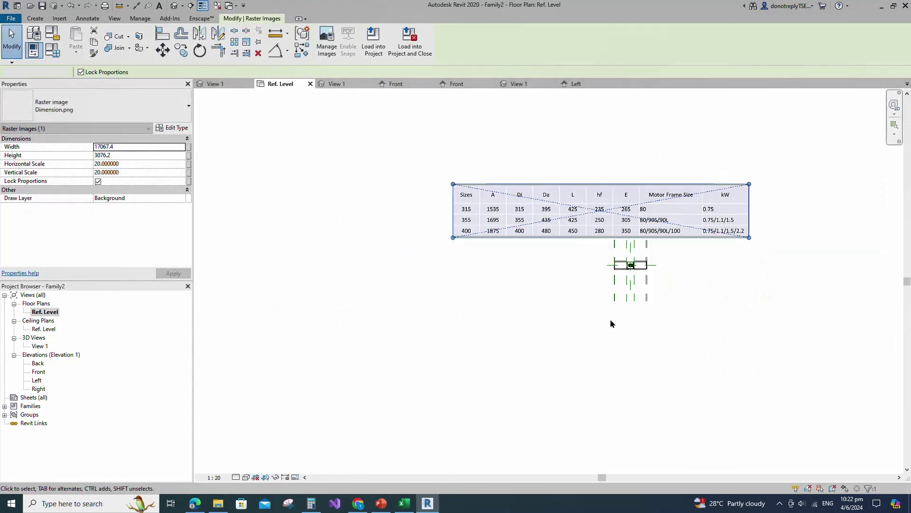
click(610, 320)
scroll(367, 208, up, 2)
Step: Create a family type named Size_Ø400mm and apply a value of 350 to its parameter E
click(52, 50)
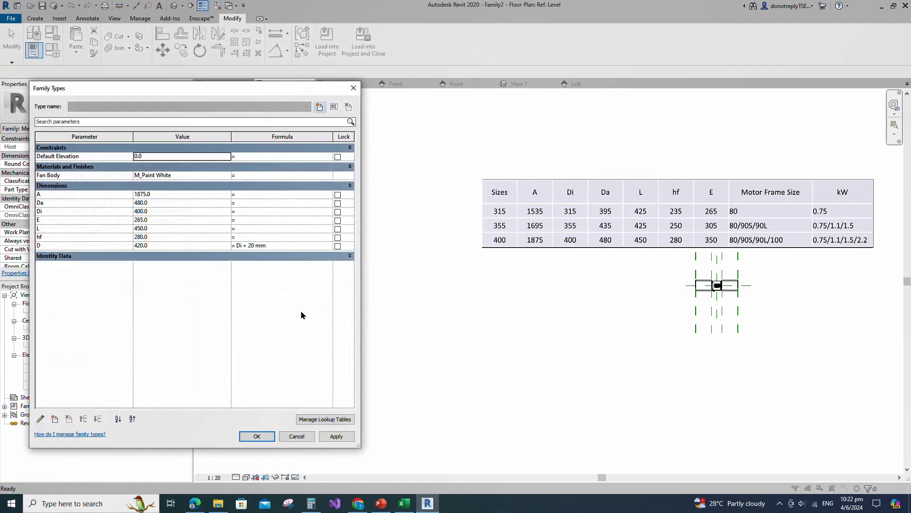
click(319, 106)
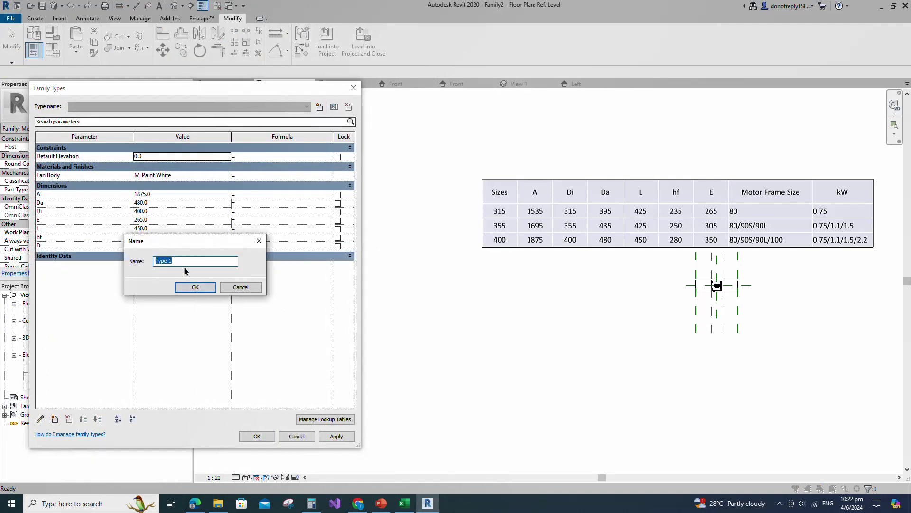
text(Size_Ø400mm)
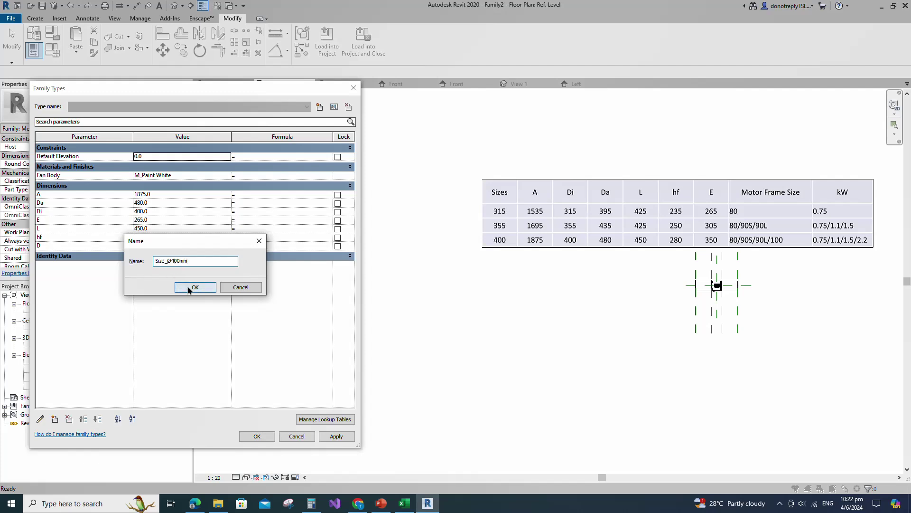
click(188, 288)
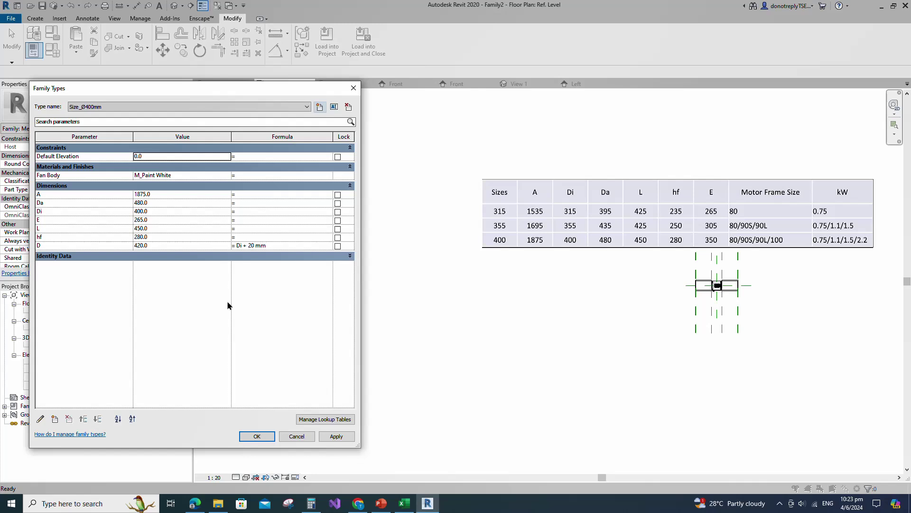
click(141, 220)
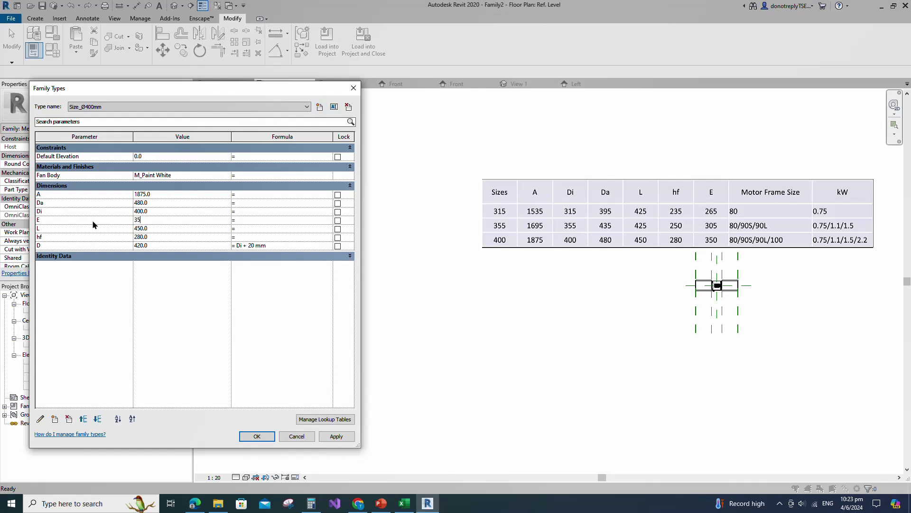
text(350)
click(336, 436)
Step: Add a second family type named Size_Ø355mm
click(320, 106)
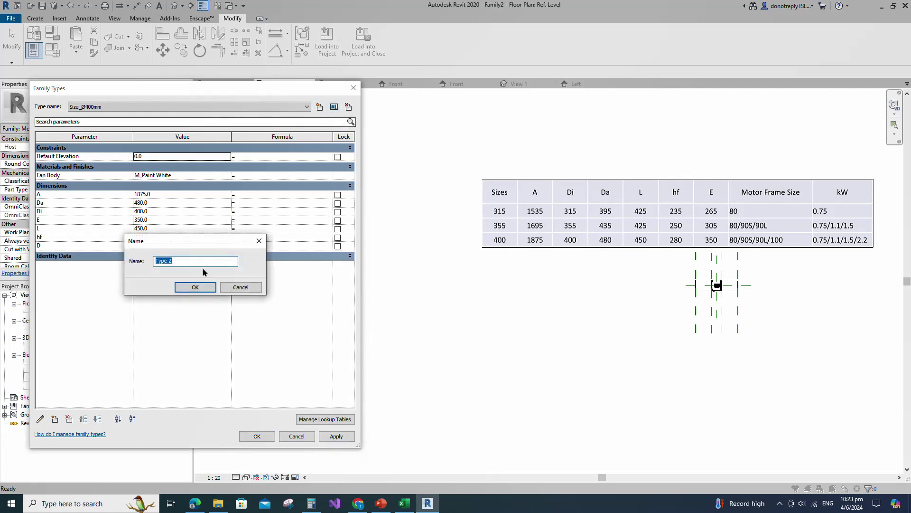
key(Left)
key(Left)
key(BackSpace)
click(196, 286)
Step: For Size_Ø355mm, set A to 1695, Da to 435, Di to 355, E to 305, L to 425 and hf to 250, and apply
click(146, 195)
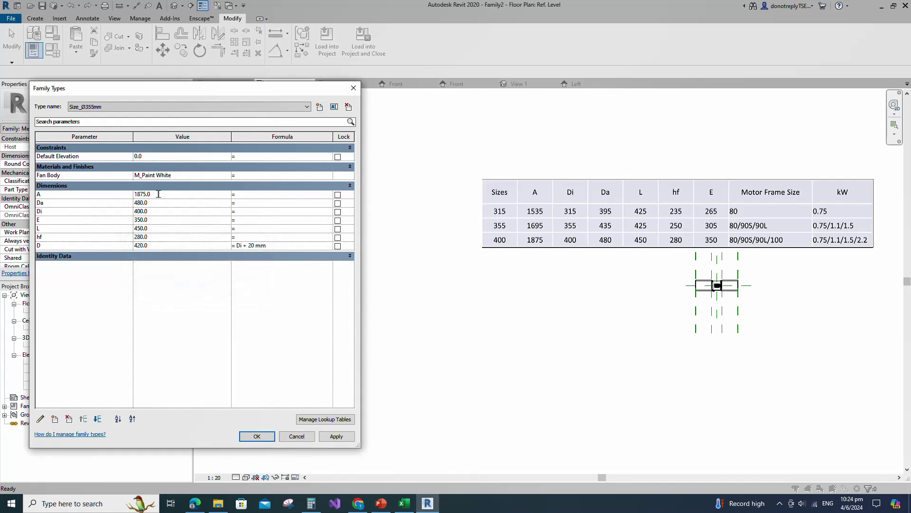
text(1695)
click(145, 204)
text(435)
click(91, 213)
text(355)
click(94, 220)
click(102, 230)
text(4)
click(336, 436)
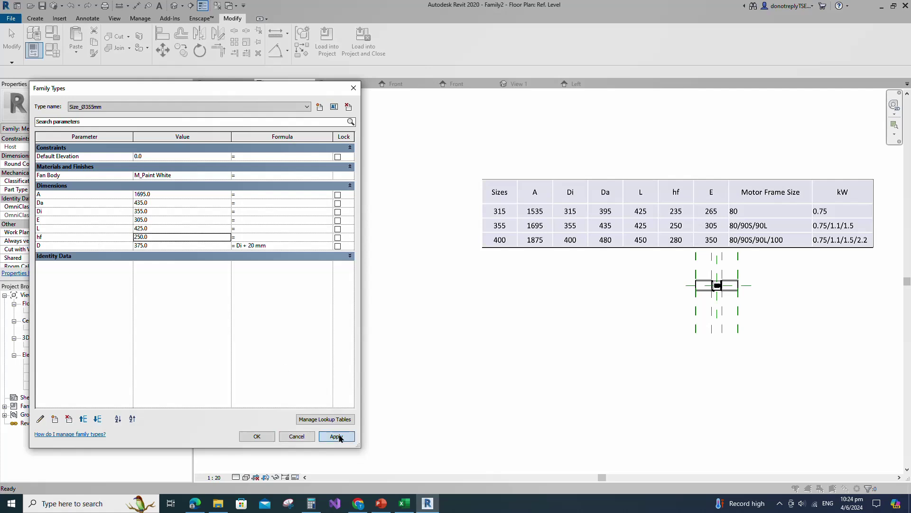
Step: Add a third family type named Size_Ø315mm
click(321, 110)
text(Size_Ø400mm)
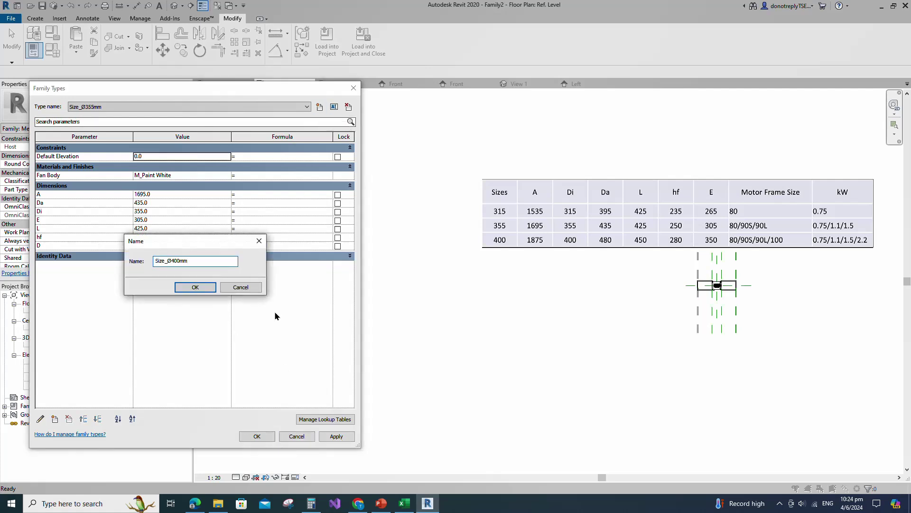
click(180, 264)
key(BackSpace)
text(315)
click(194, 287)
Step: For Size_Ø315mm, set A to 1535, Da to 395, Di to 315, E to 265 and hf to 235, and accept the family types
click(142, 195)
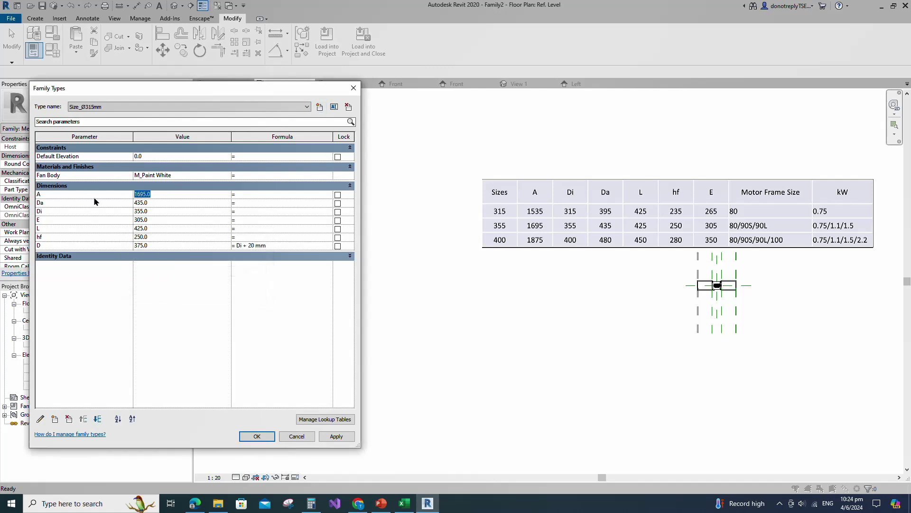
click(145, 204)
click(139, 212)
text(315)
click(141, 220)
text(265)
click(146, 237)
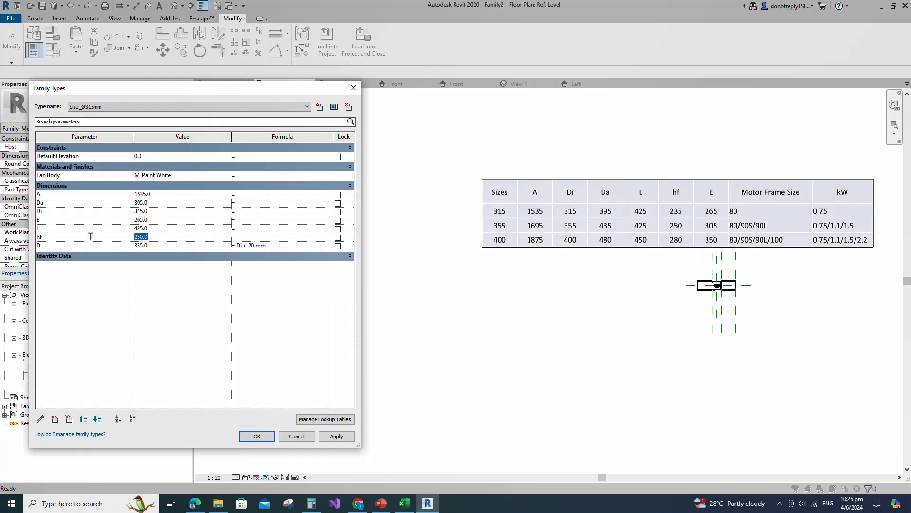
text(235)
click(336, 436)
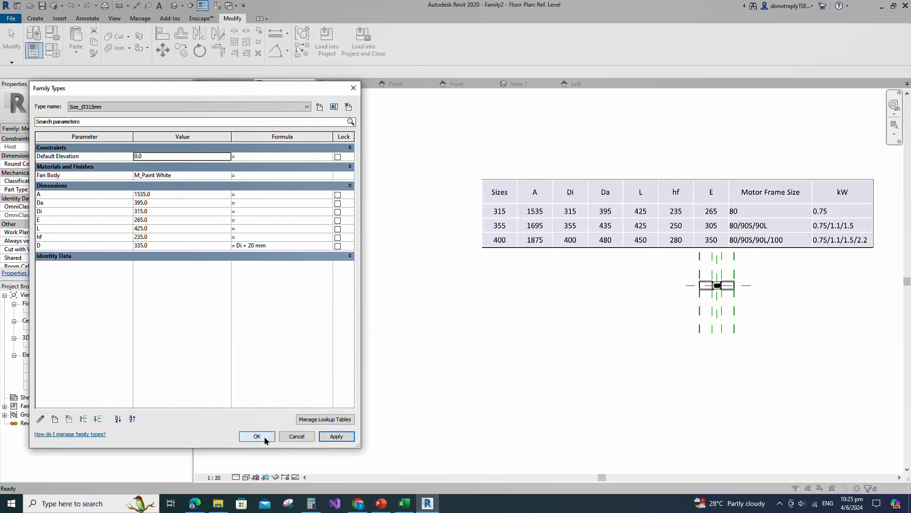
click(259, 437)
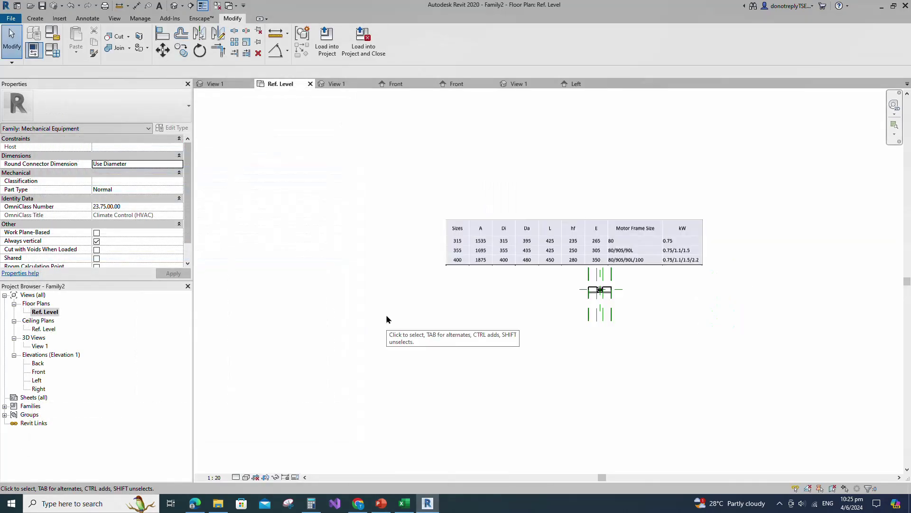
Step: Flex the family in the 3D view by applying type Size_Ø355mm, and leave Size_Ø400mm as the current type
double_click(42, 346)
shift+middle_drag(612, 334, 560, 372)
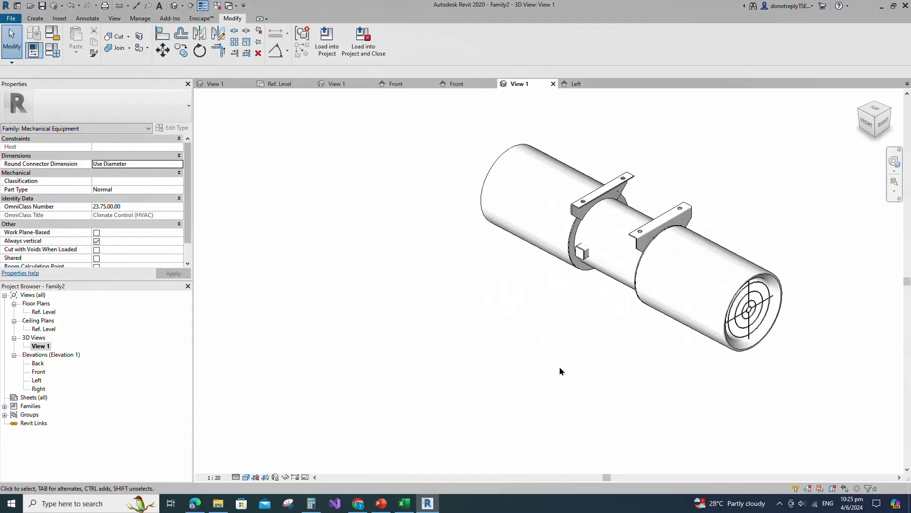
key(f)
key(t)
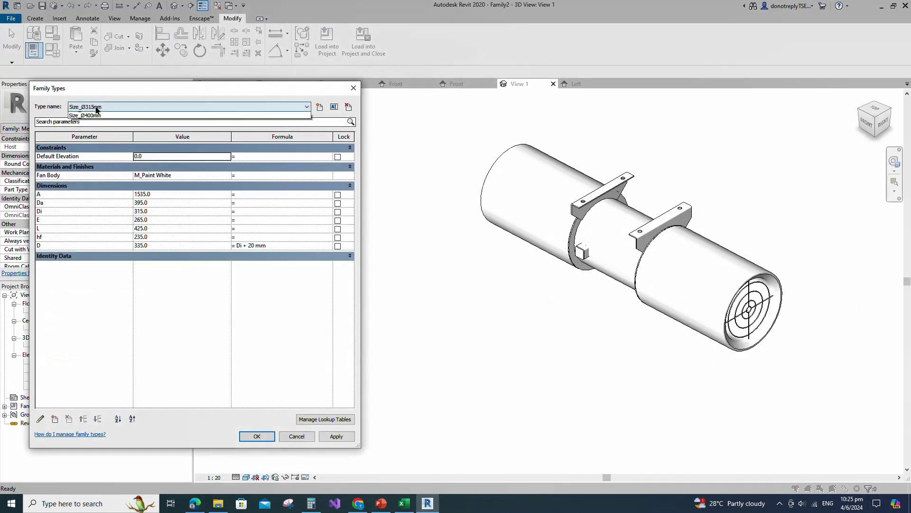
click(339, 434)
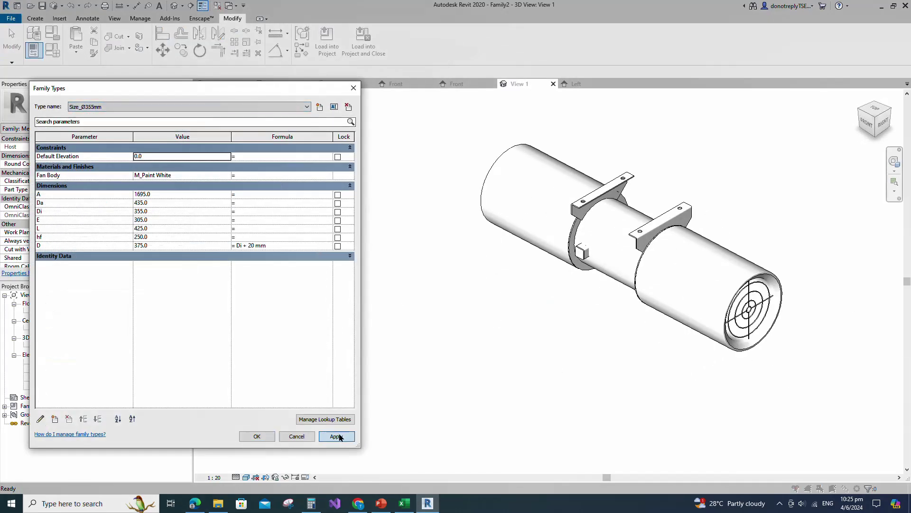
click(98, 108)
click(95, 128)
click(343, 435)
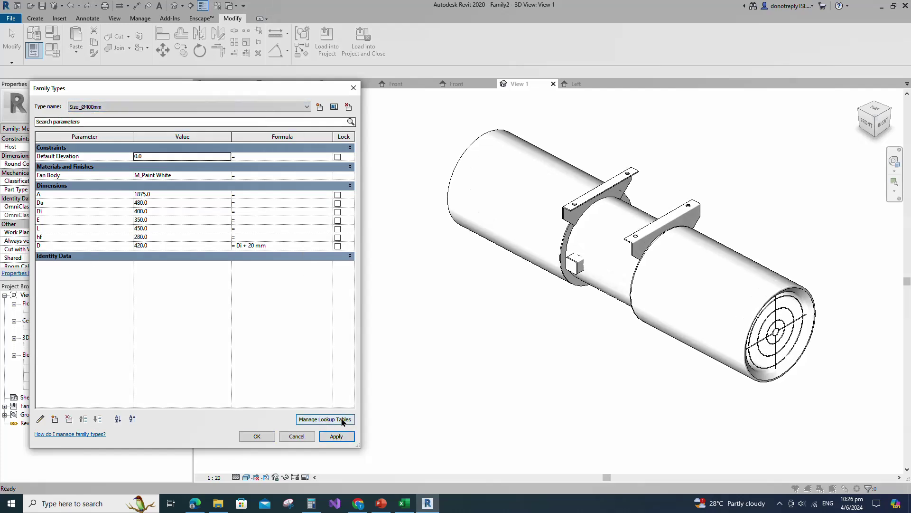
click(257, 436)
Step: Save the family to the Documents folder as Jet Fan
key(ctrl+s)
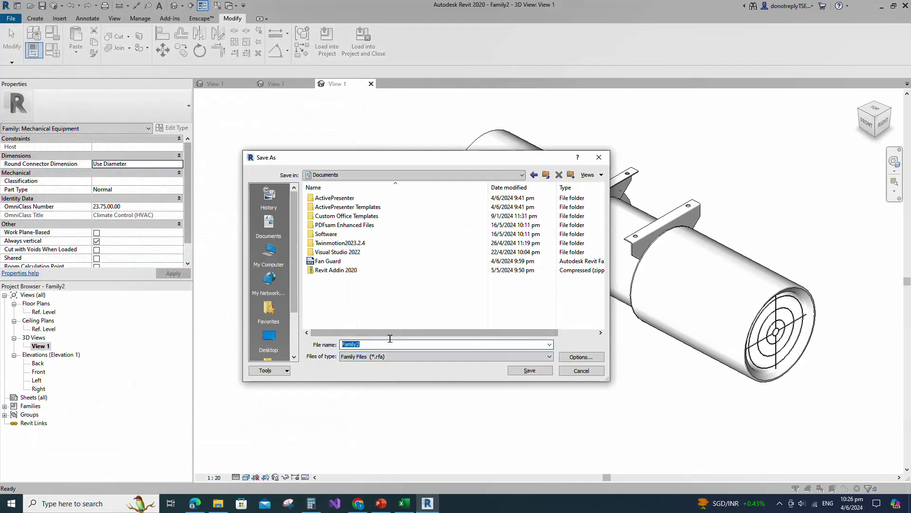
text(Jet Fan)
key(Delete)
click(524, 373)
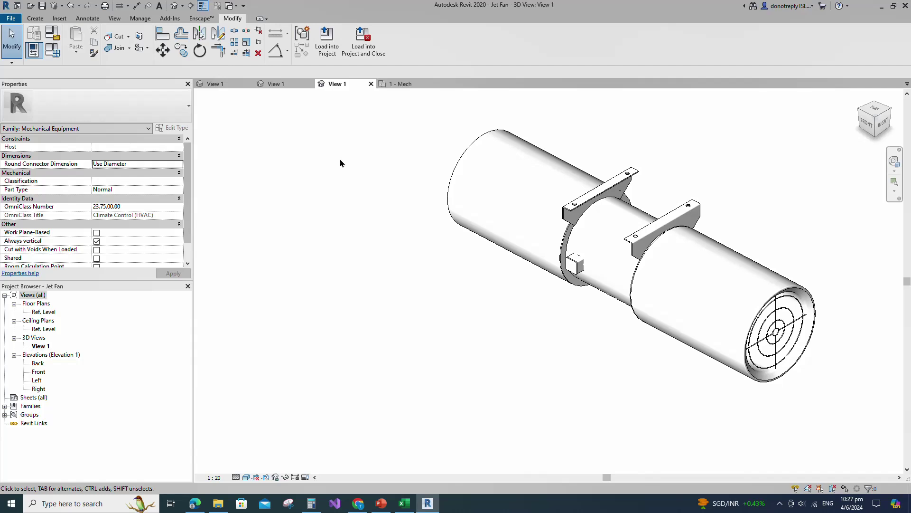
Step: Load the Jet Fan family into the project and place one Size_Ø400mm instance in the 1 - Mech floor plan
click(326, 40)
click(394, 215)
click(431, 322)
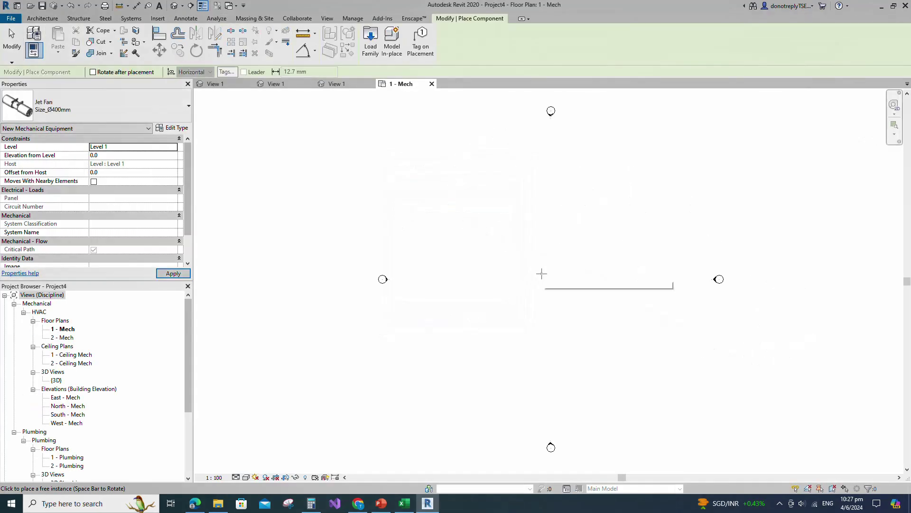
click(542, 274)
key(Escape)
key(Escape)
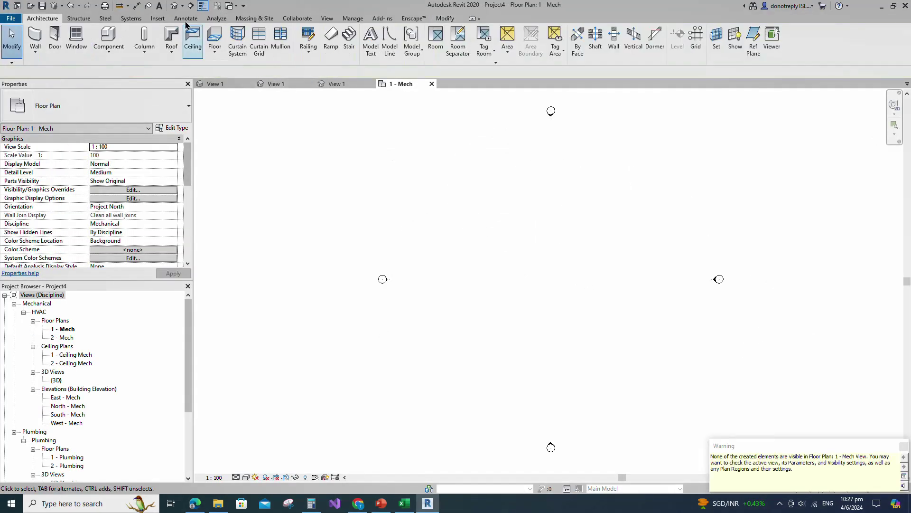
Step: Open the project's default 3D view on the jet fan and set the detail level to Fine
click(174, 5)
scroll(522, 265, up, 8)
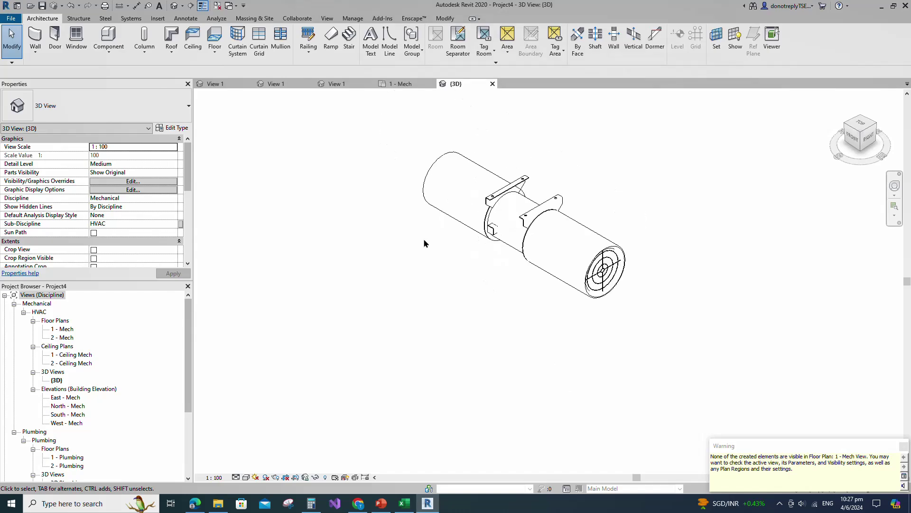
scroll(468, 308, down, 1)
Step: Select the placed jet fan and change its type to Size_Ø355mm, followed by Size_Ø315mm
drag(364, 140, 721, 343)
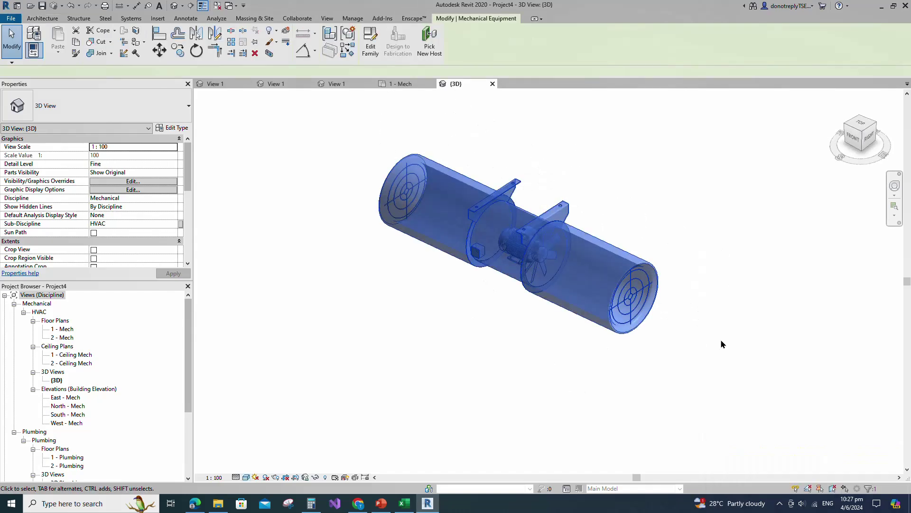
scroll(722, 344, down, 2)
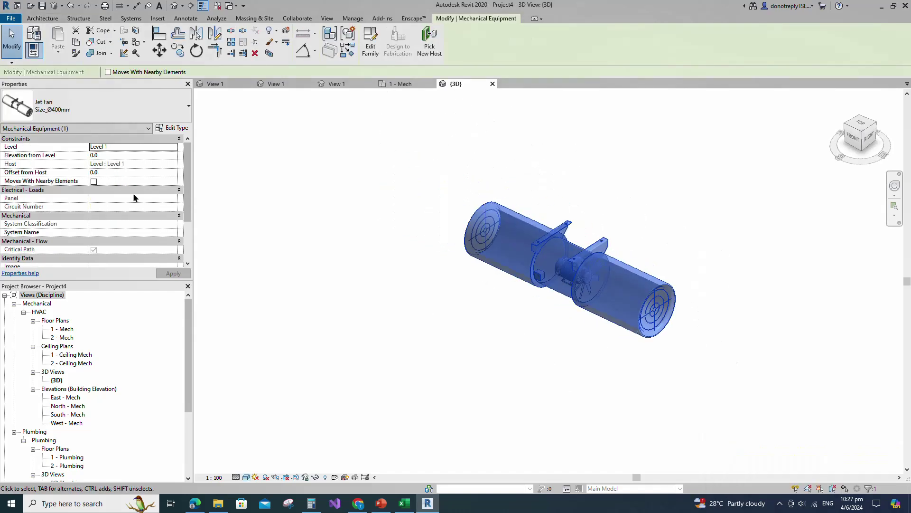
click(60, 100)
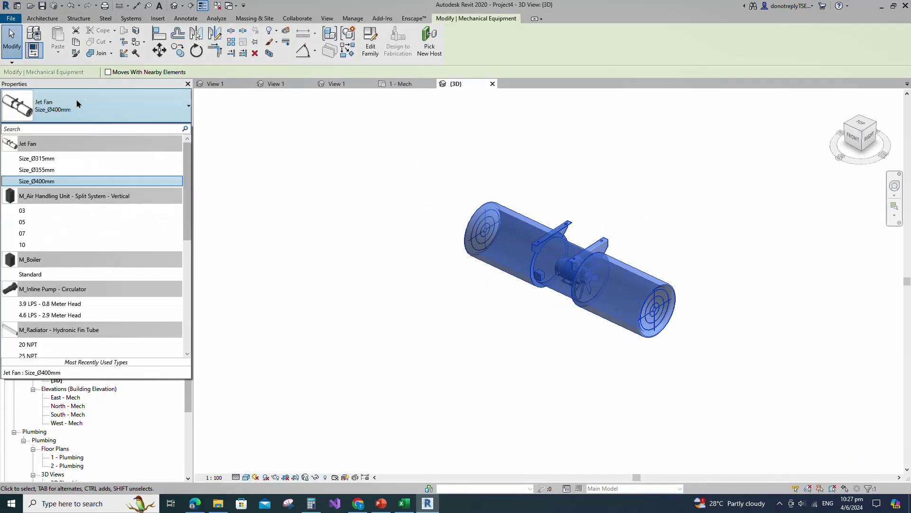
click(48, 170)
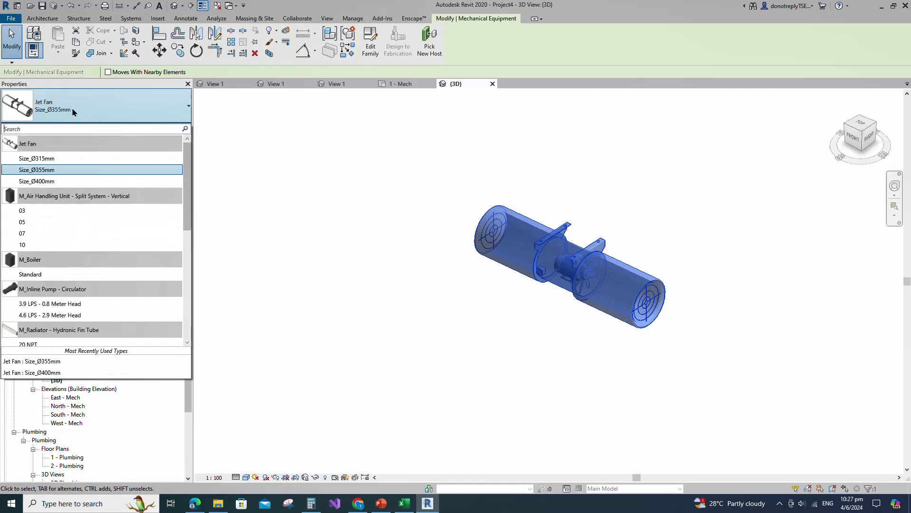
click(505, 289)
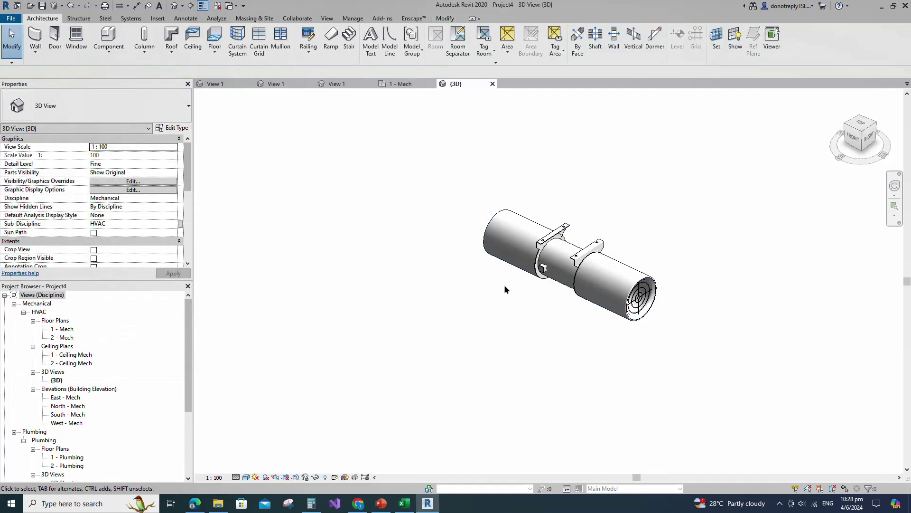
Step: Change the 3D view's visual style to Realistic and start Ray Trace on the jet fan
scroll(504, 287, up, 4)
click(246, 477)
click(262, 457)
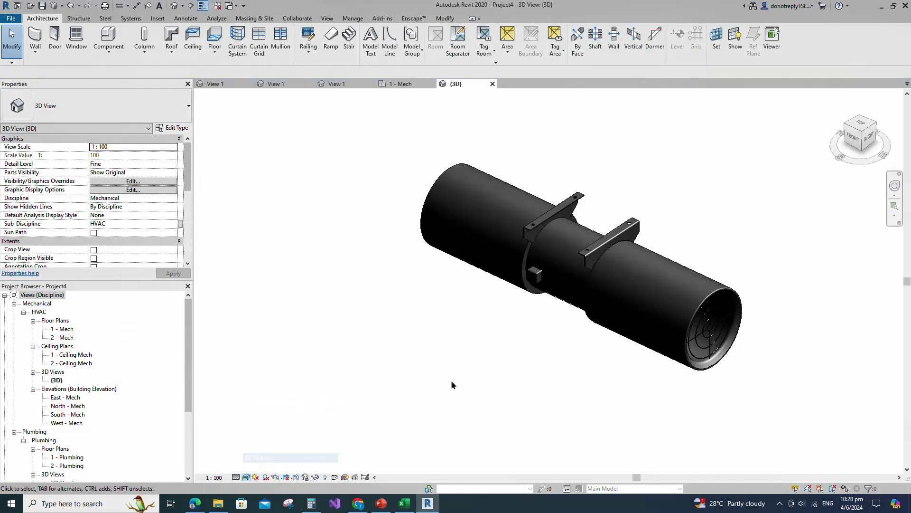
click(247, 477)
click(264, 467)
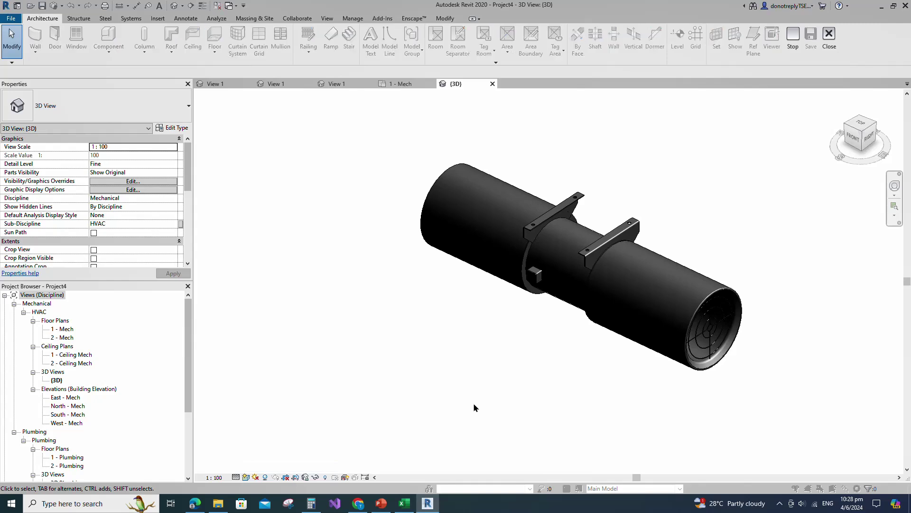